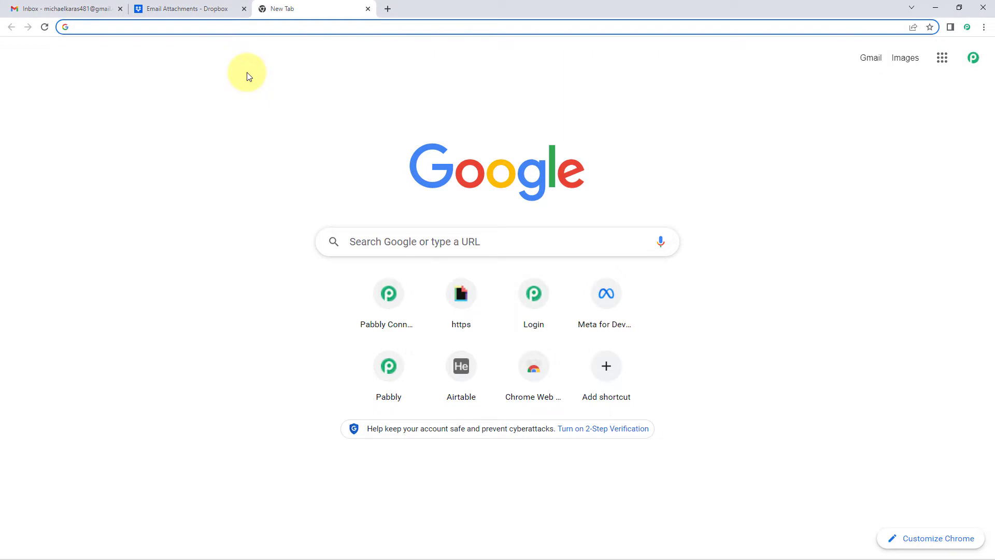
Step: Load pabbly.com/connect, sign in, and launch Pabbly Connect from the account's apps
type("pabbly.")
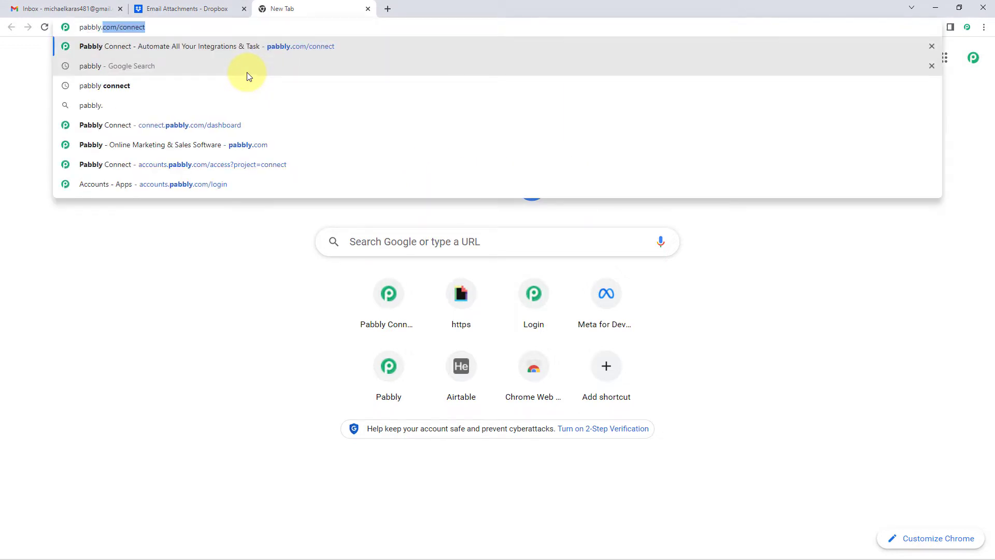
type("com/connect")
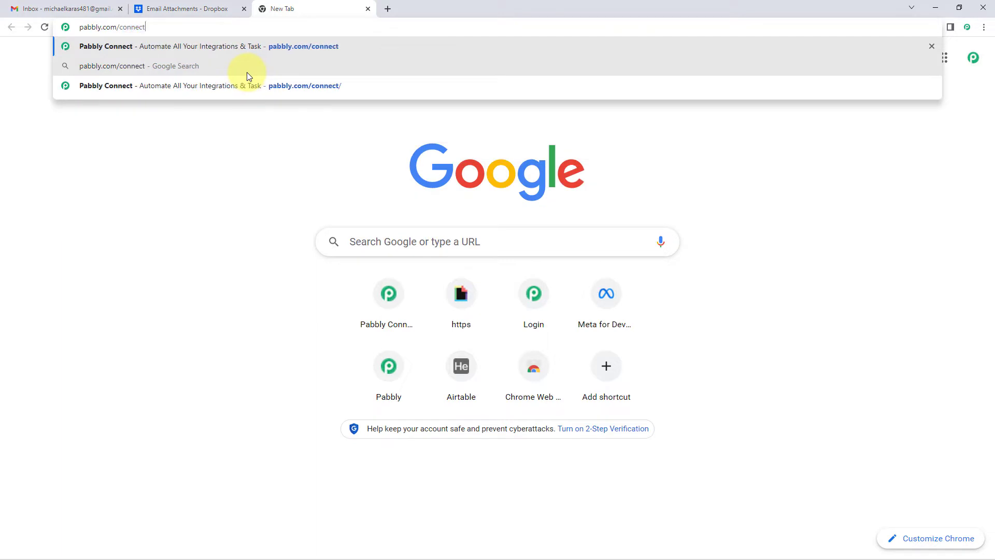
key("Return")
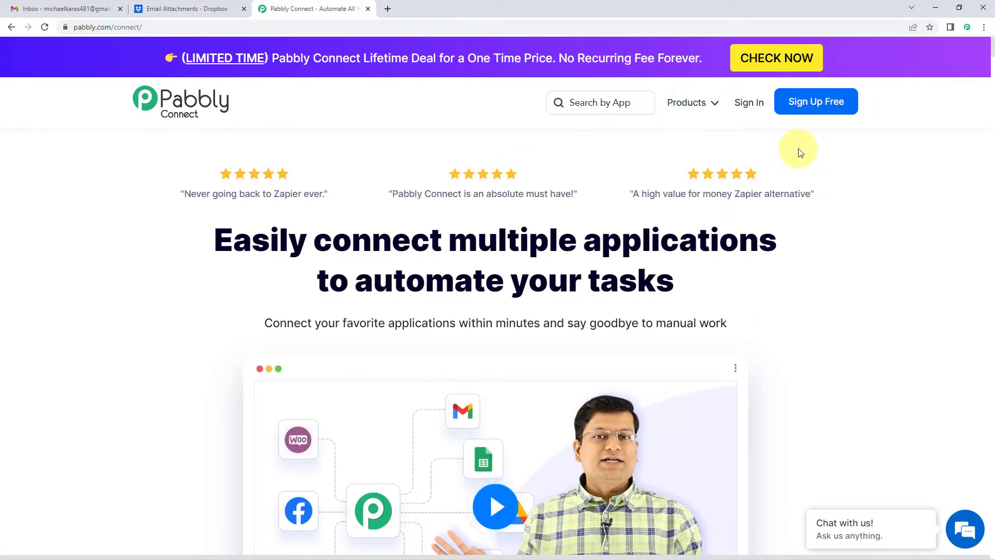
left_click(748, 105)
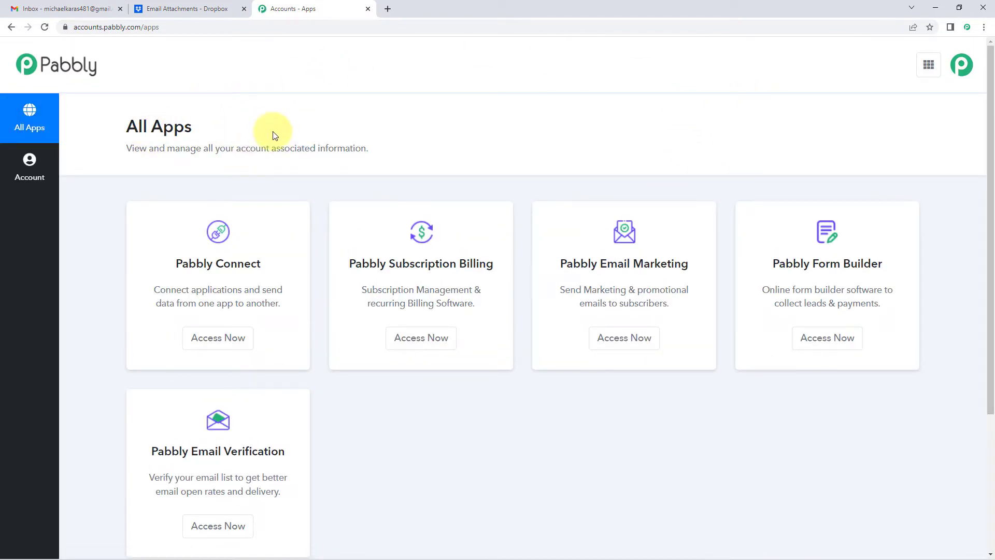
left_click(217, 339)
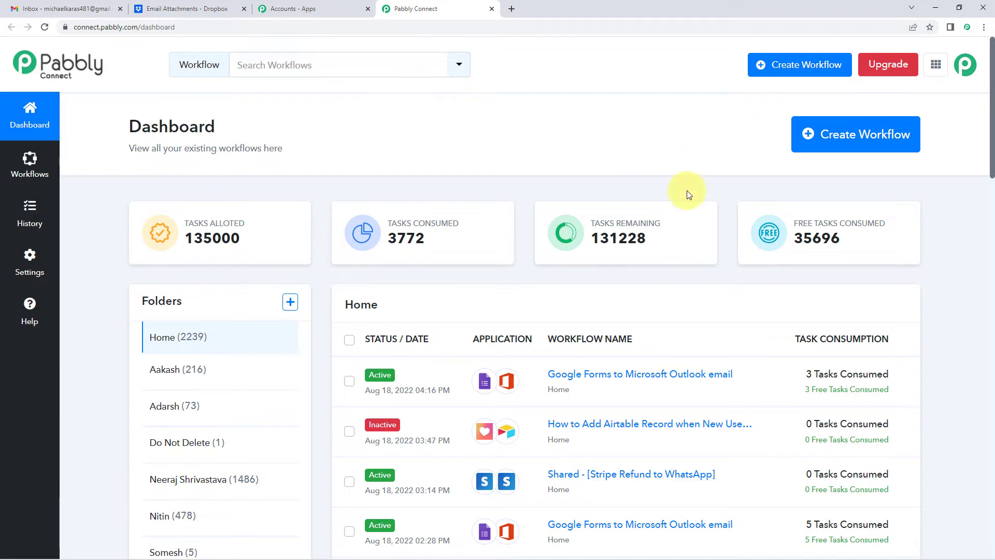
left_click(828, 128)
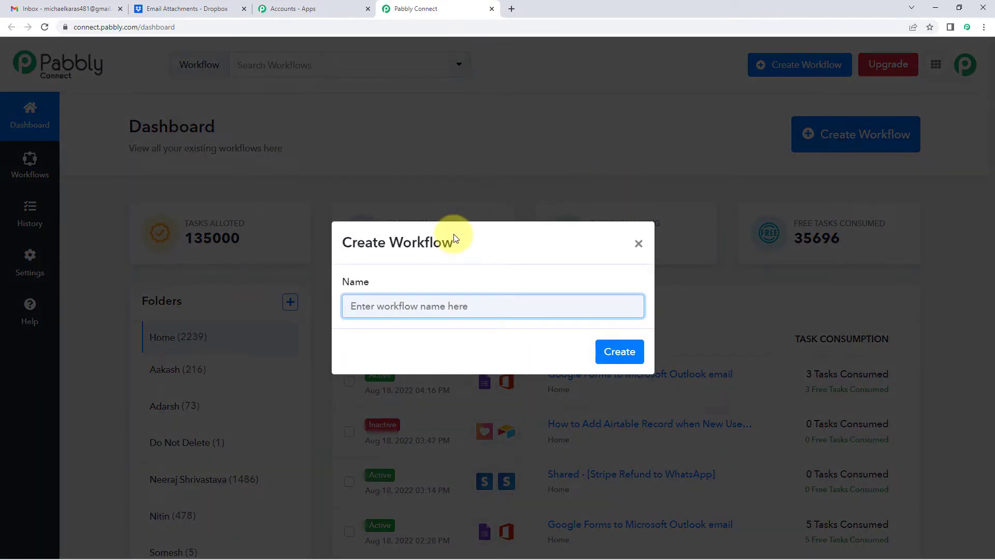
Step: Create the 'Gmail to Dropbox' workflow and expand its trigger step to show app choices
type("Gmail to")
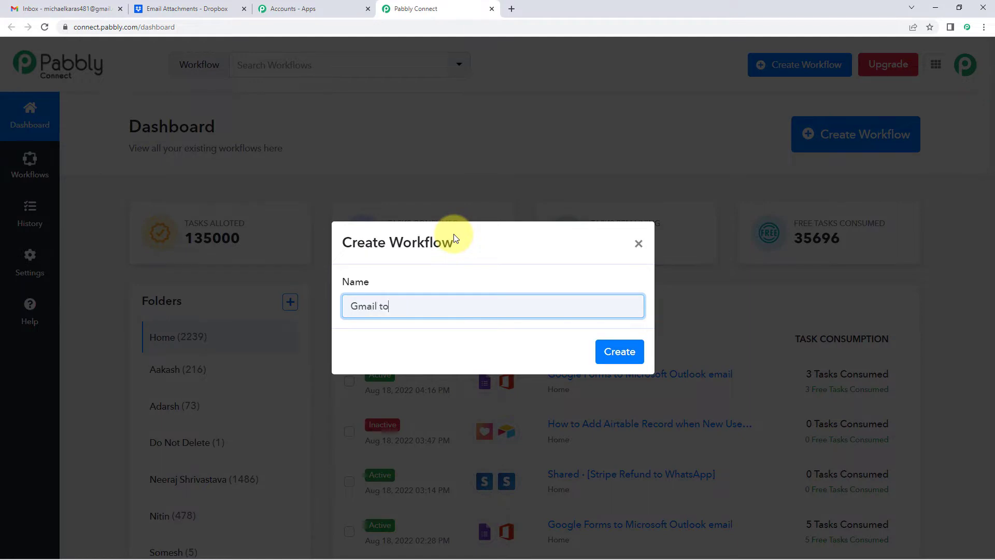
type(" Dropbox")
left_click(619, 351)
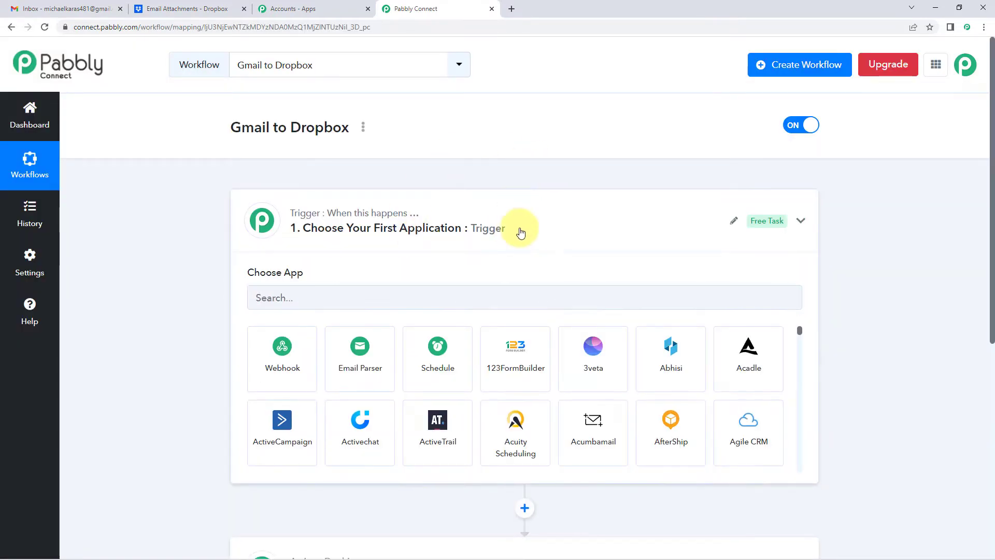
left_click(517, 229)
scroll(176, 246, "down", 1)
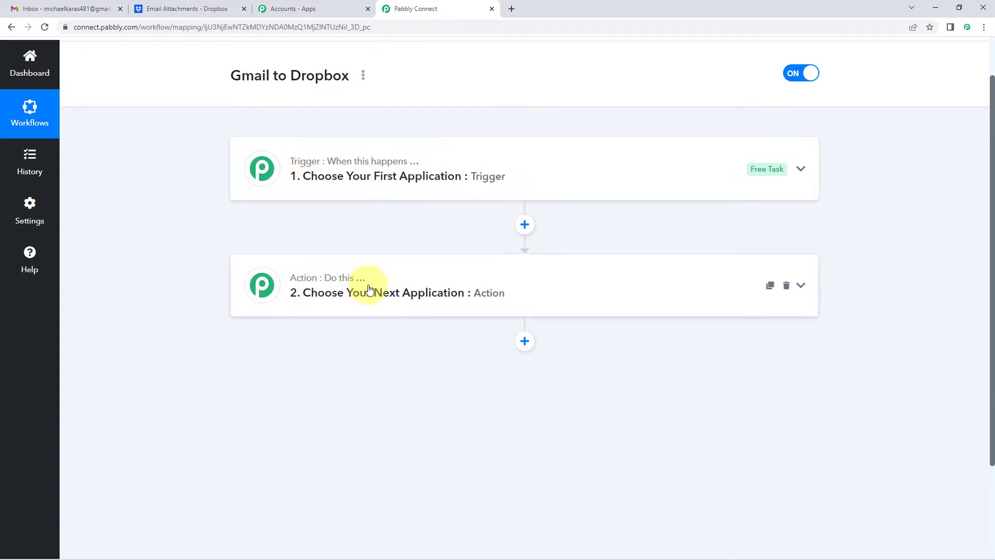
left_click(294, 188)
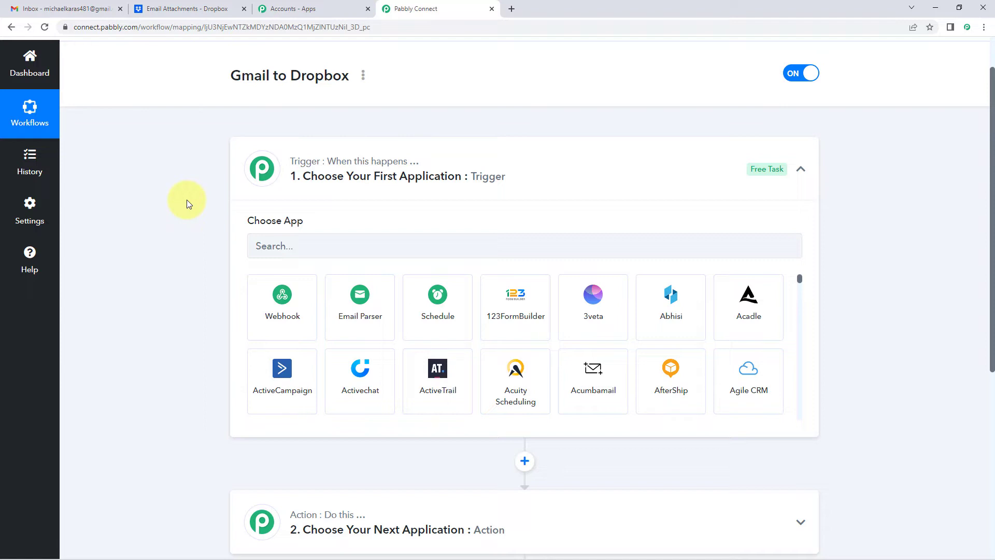
Step: Set Email Parser as the trigger app and copy its receiving email address
left_click(368, 304)
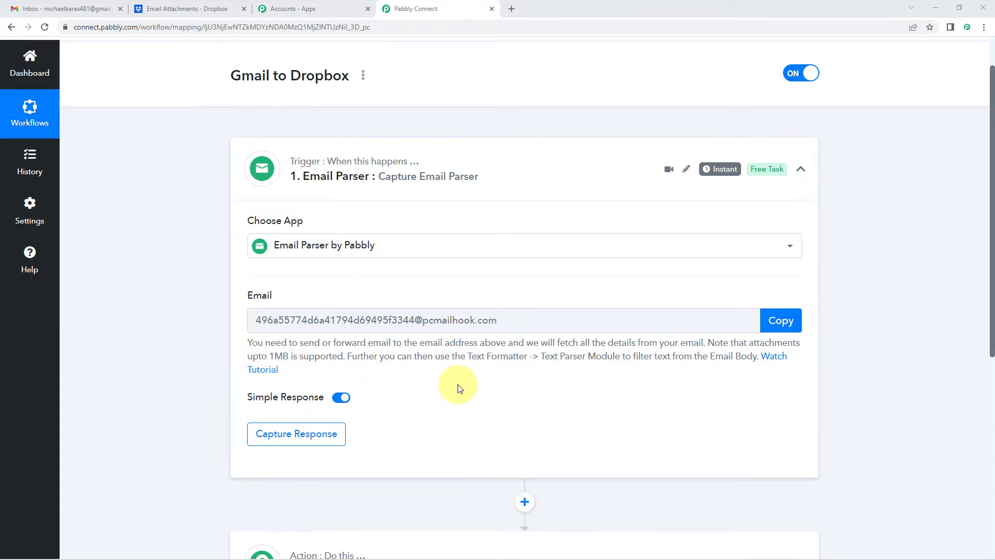
scroll(506, 405, "down", 1)
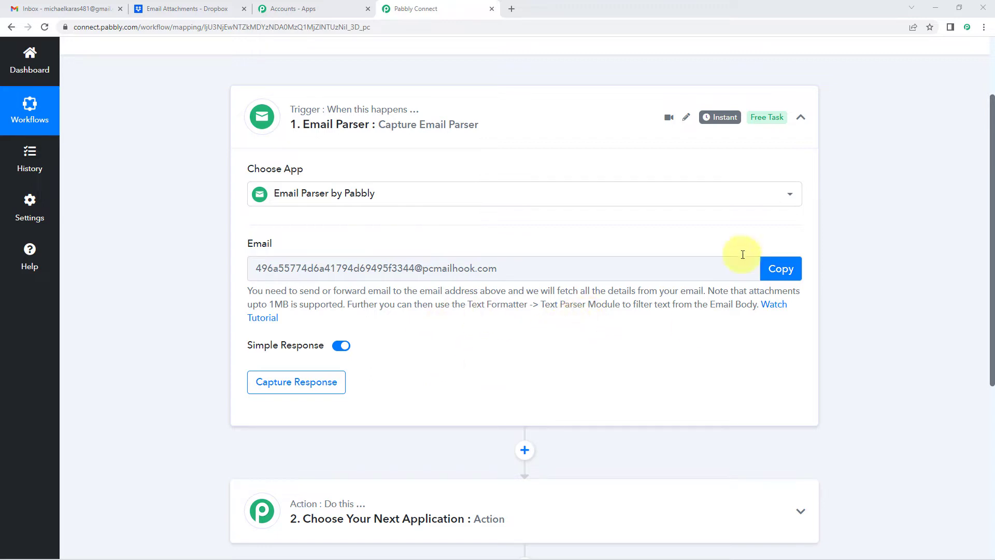
left_click(780, 267)
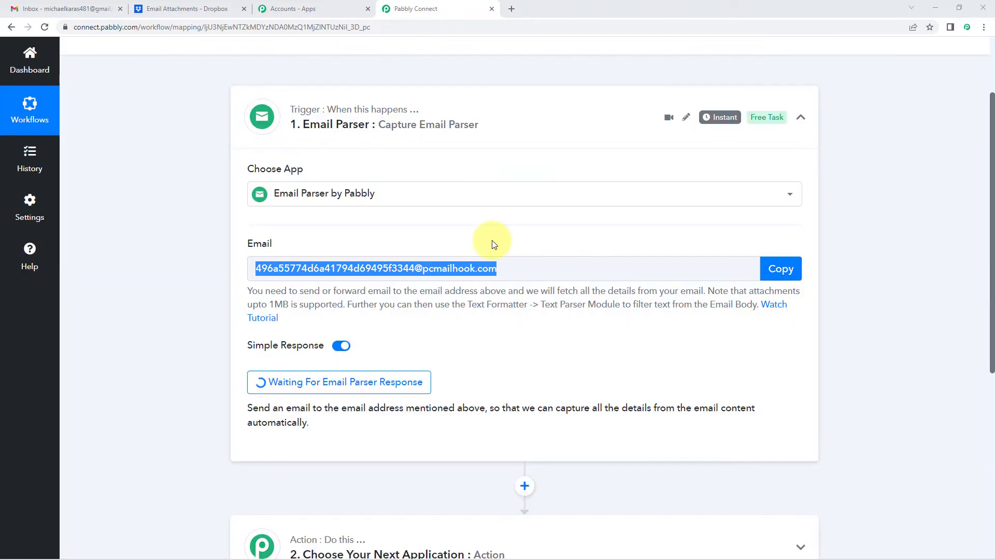
left_click(86, 8)
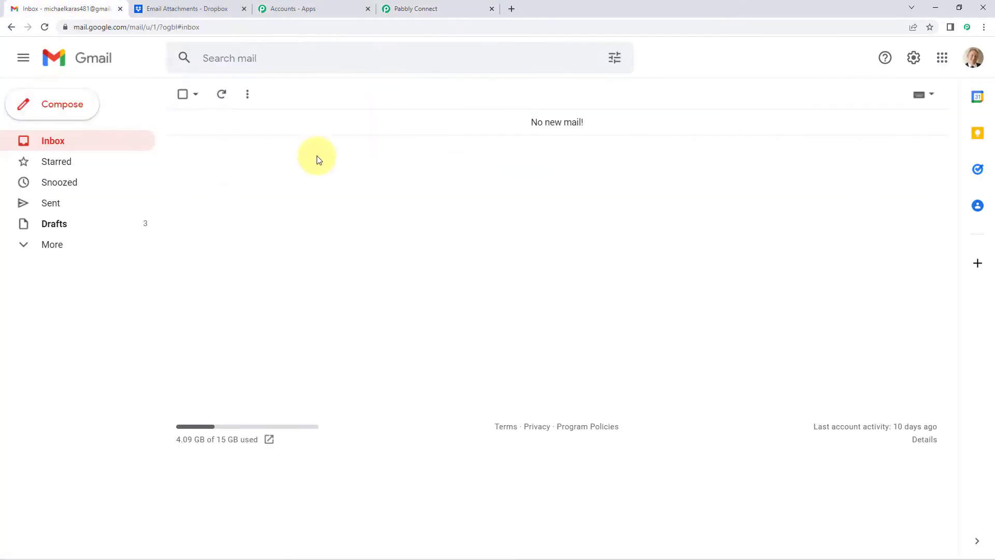
Step: Open Gmail's full settings at the Forwarding and POP/IMAP page
left_click(914, 59)
left_click(842, 125)
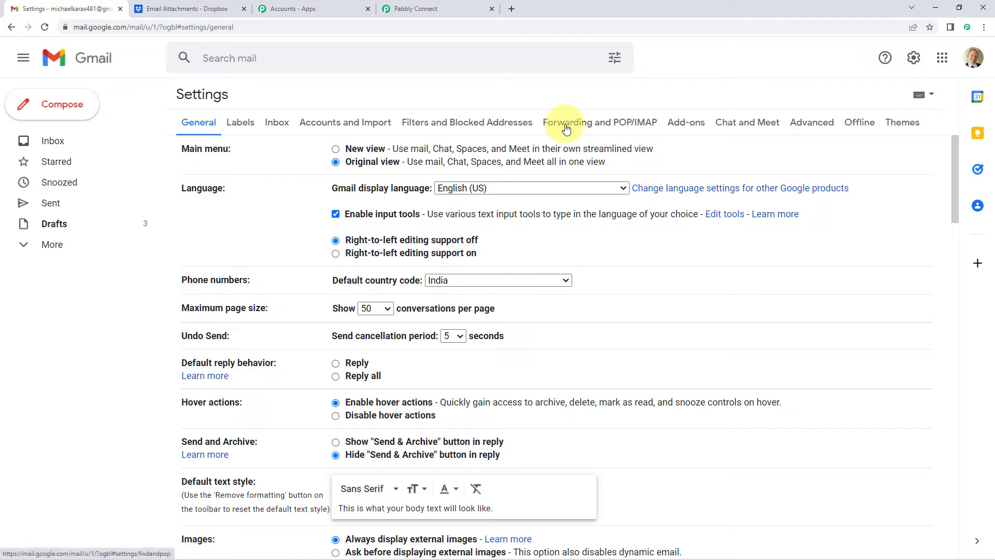
left_click(616, 130)
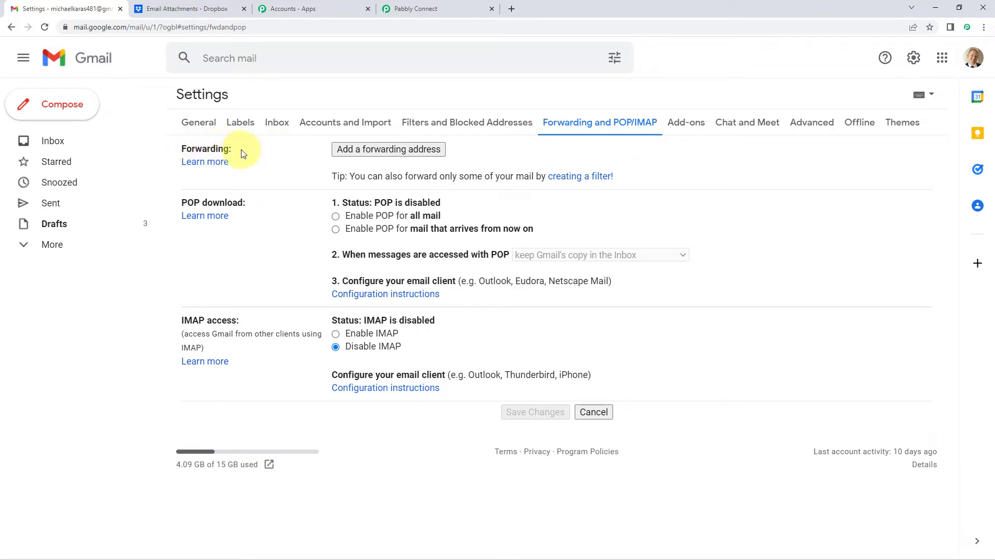
Step: Add the copied Email Parser address as a forwarding address and acknowledge the confirmation notice
left_click(391, 149)
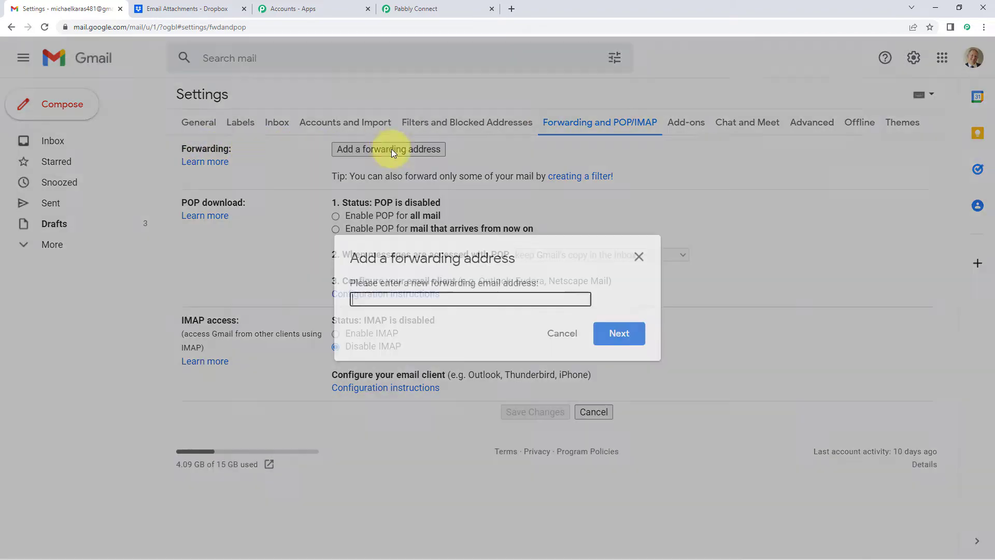
right_click(375, 300)
left_click(409, 380)
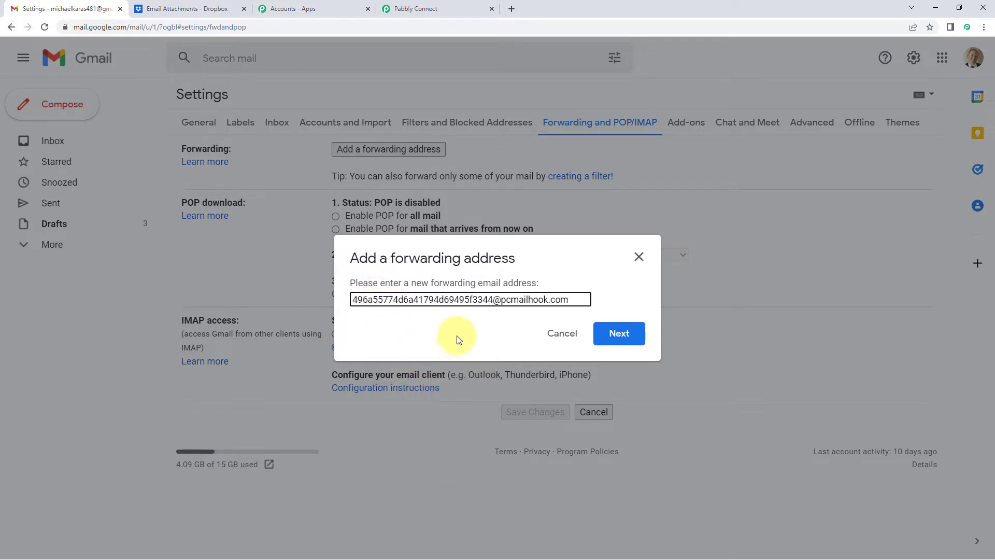
left_click(620, 334)
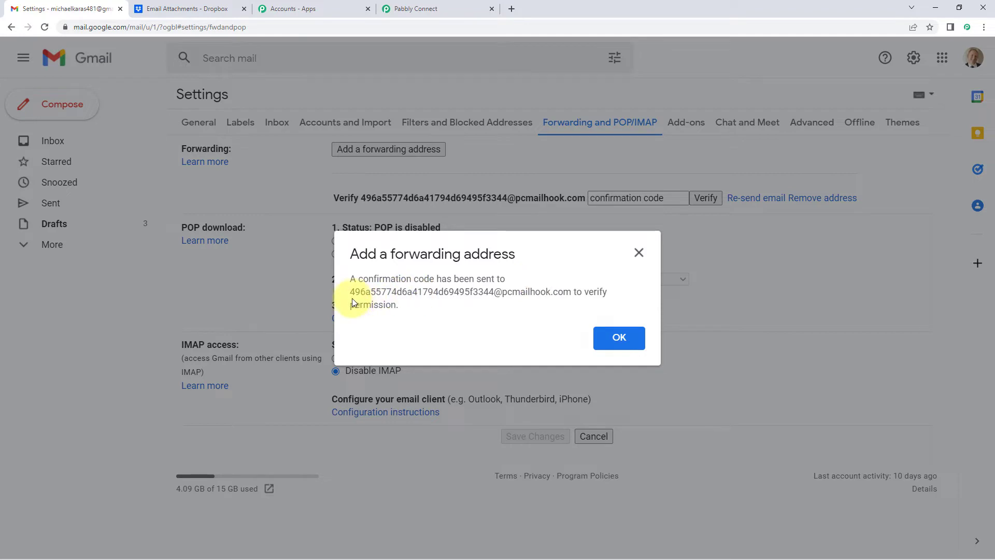
left_click_drag(352, 292, 573, 294)
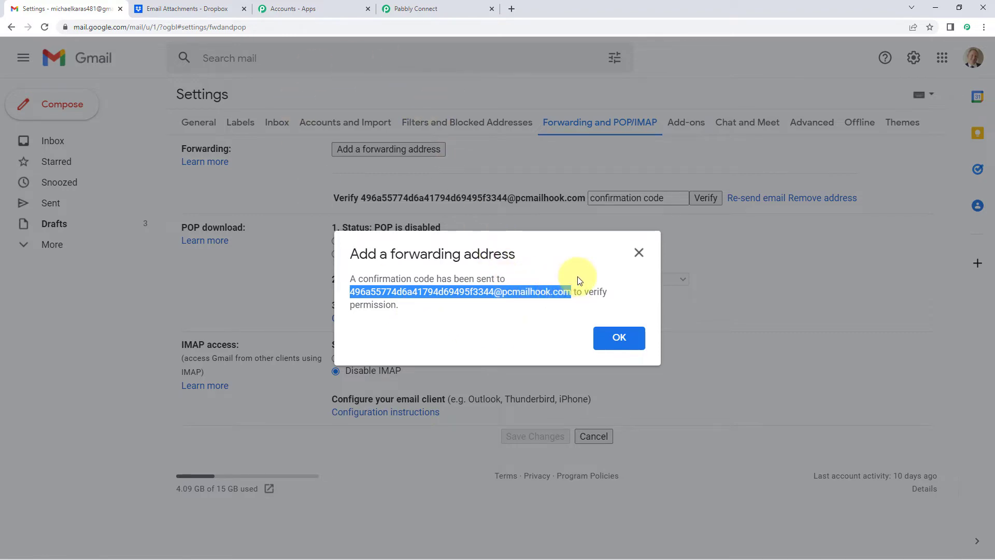
left_click(628, 340)
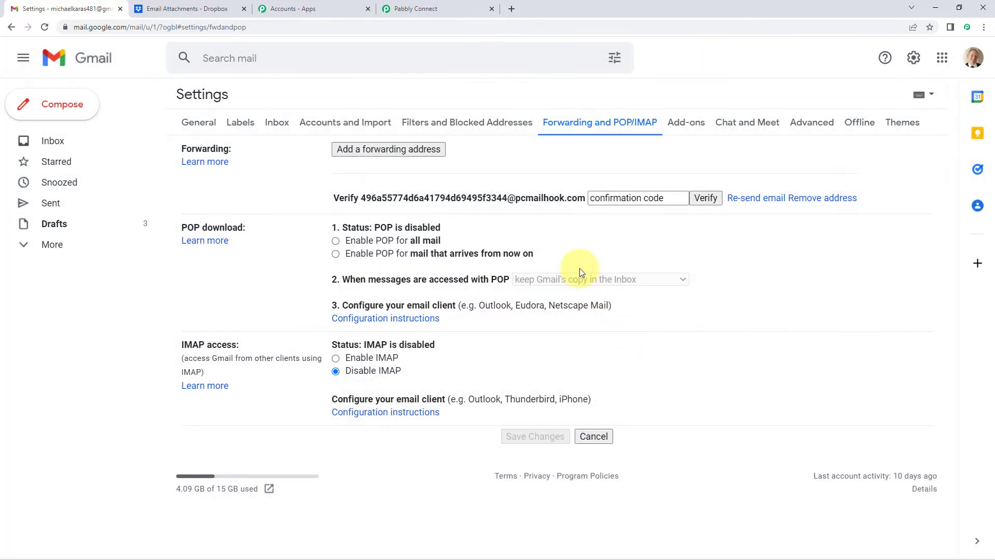
Step: Back in the Pabbly workflow, scroll through the captured Gmail confirmation email response
left_click(425, 7)
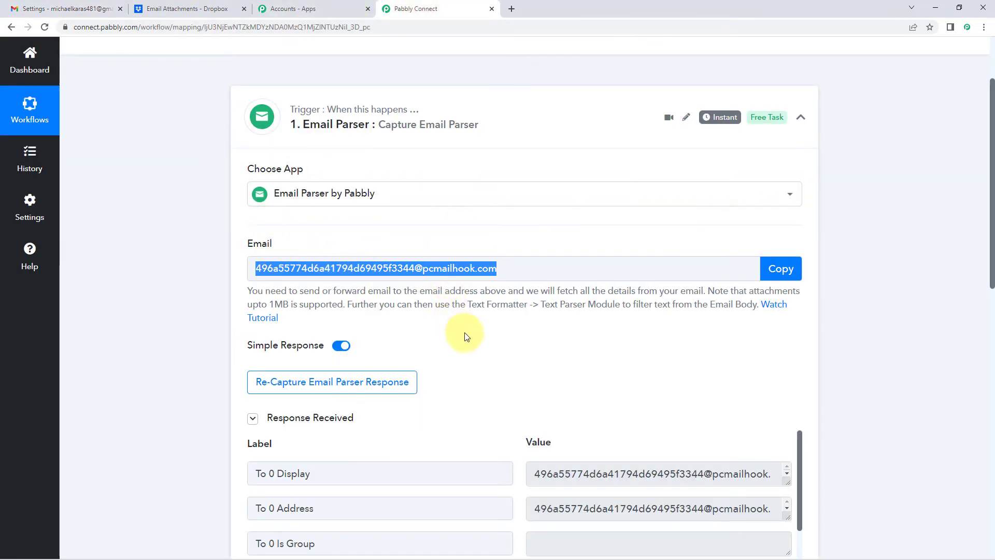
left_click(496, 339)
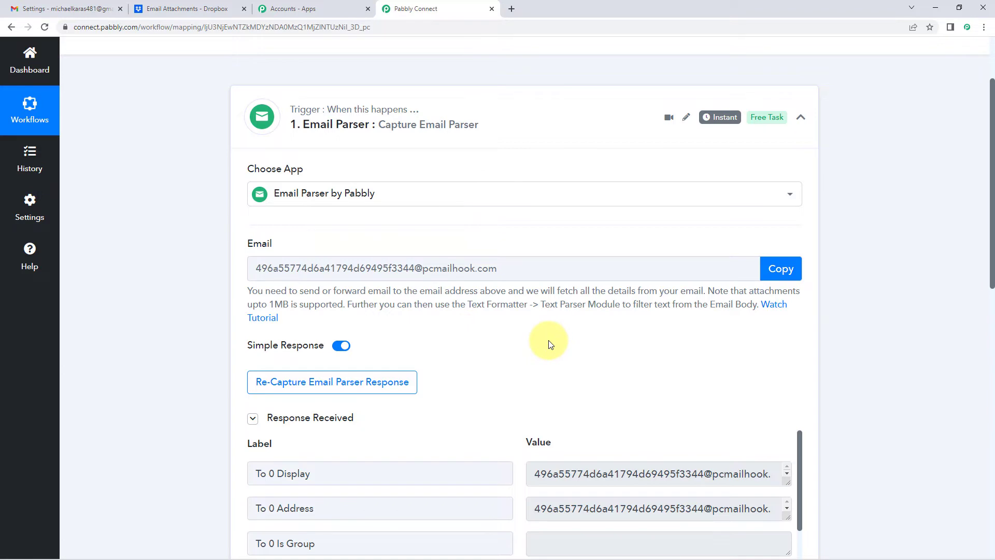
scroll(466, 322, "down", 1)
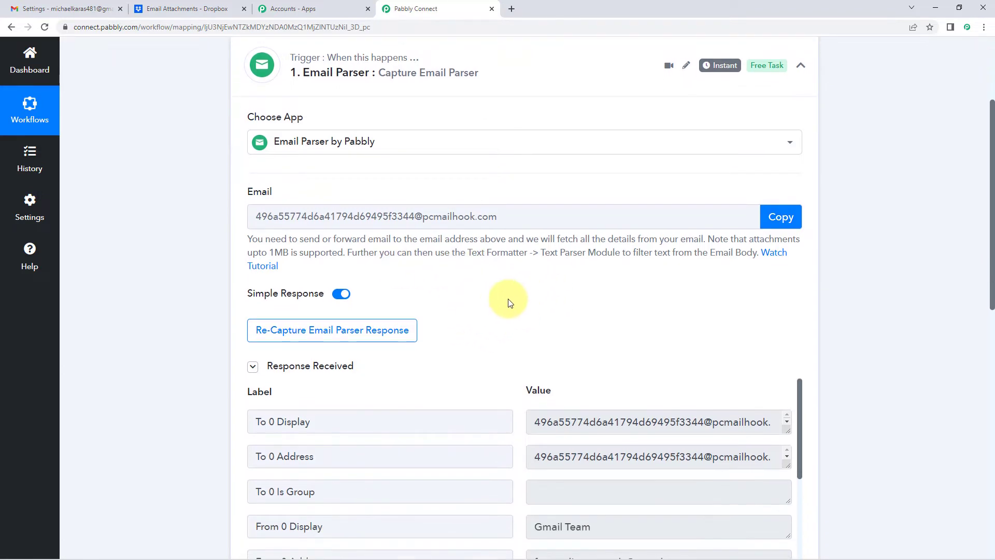
scroll(508, 303, "down", 3)
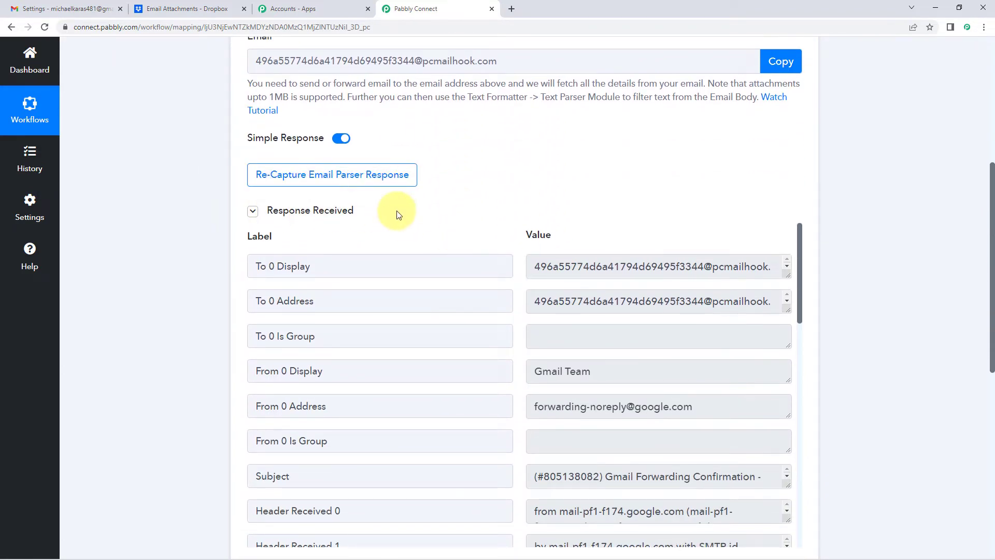
scroll(493, 259, "down", 2)
scroll(517, 221, "down", 1)
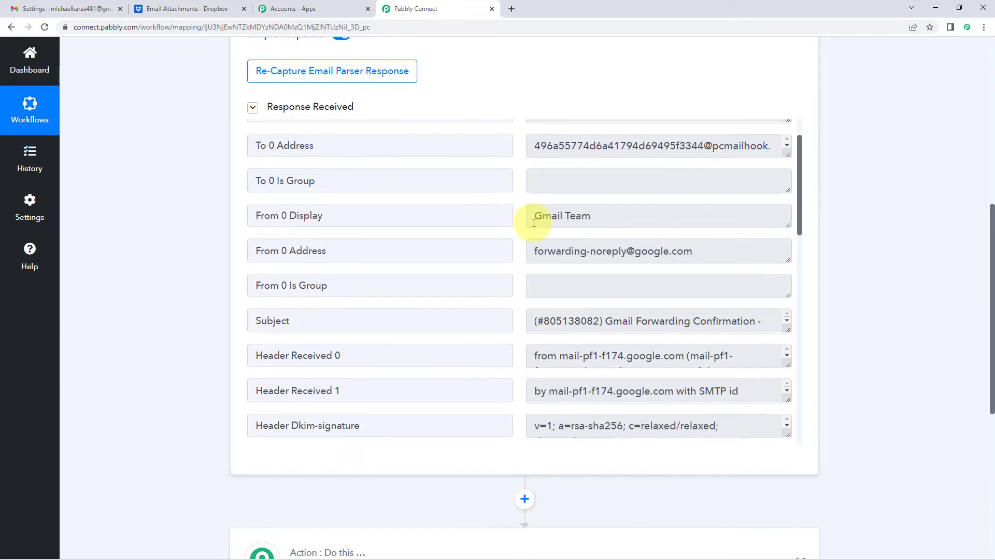
left_click_drag(536, 215, 588, 214)
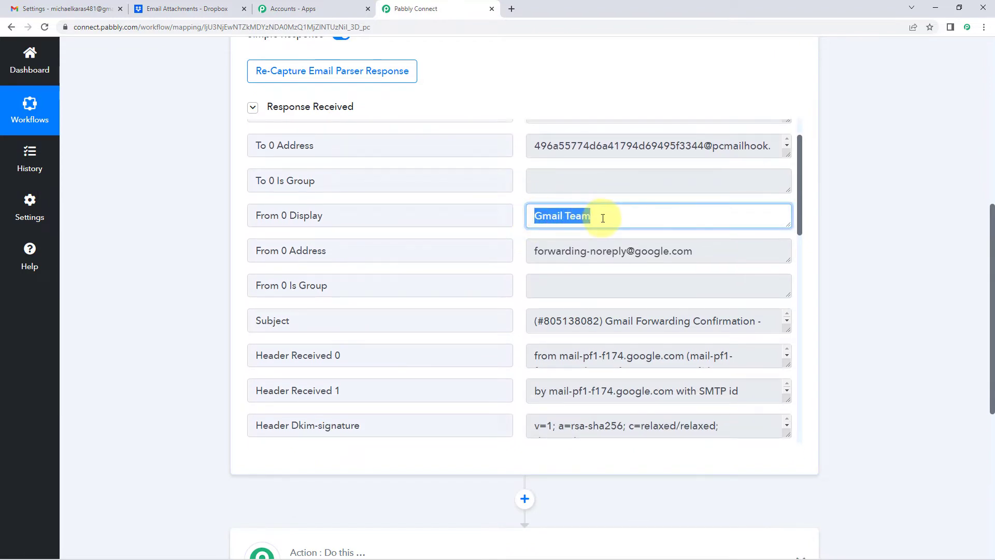
scroll(516, 231, "down", 5)
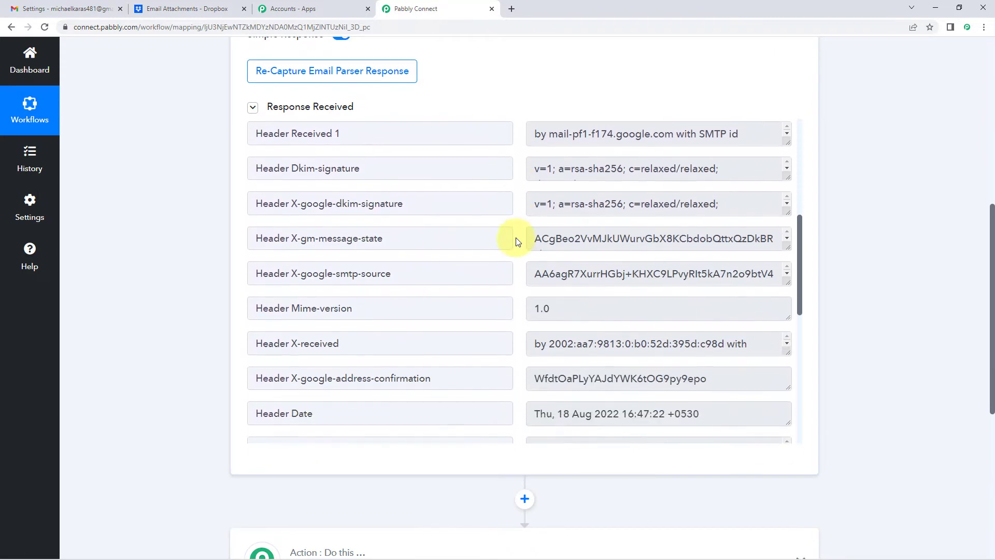
scroll(516, 241, "down", 6)
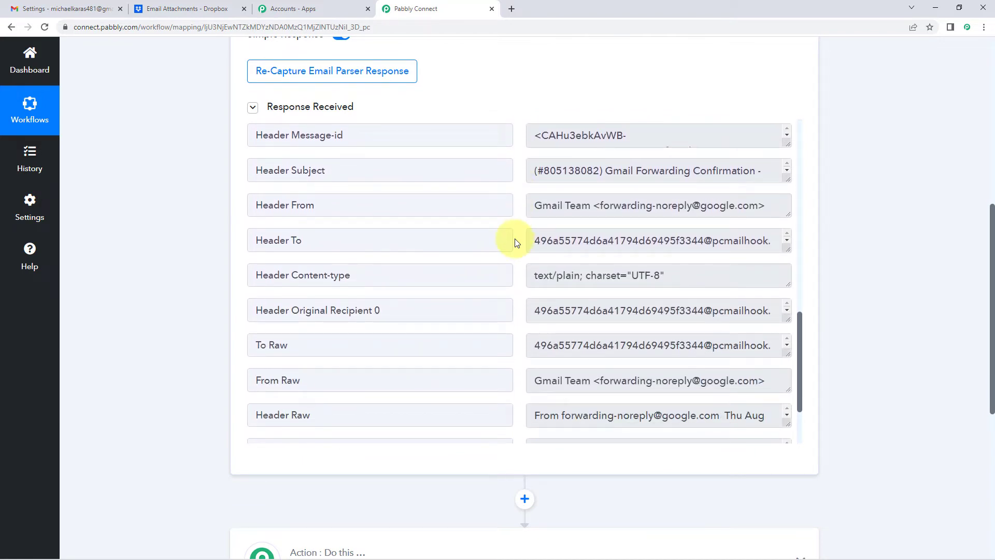
scroll(517, 241, "down", 5)
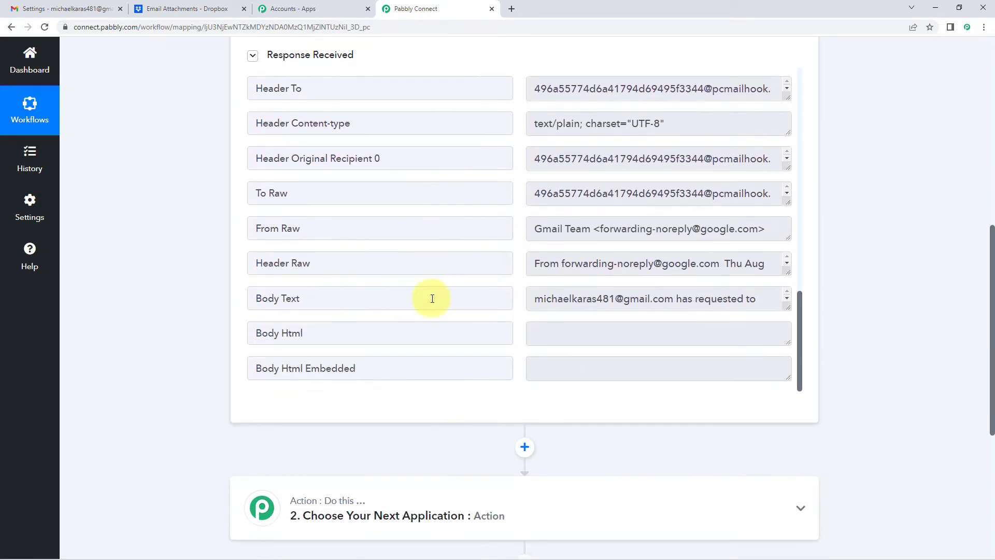
left_click_drag(337, 296, 228, 296)
Step: Copy the forwarding confirmation code from the response's Body Text value
left_click(697, 296)
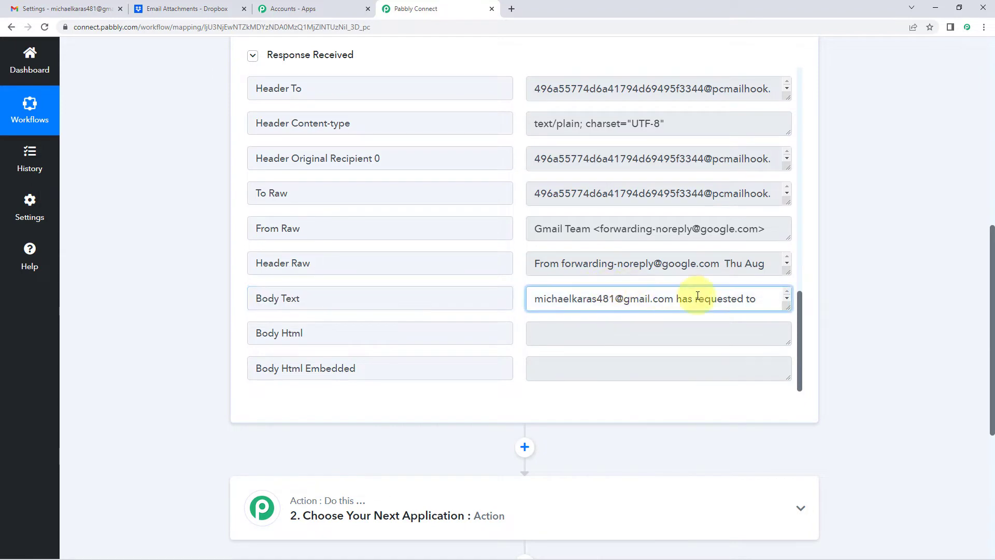
left_click_drag(788, 307, 782, 390)
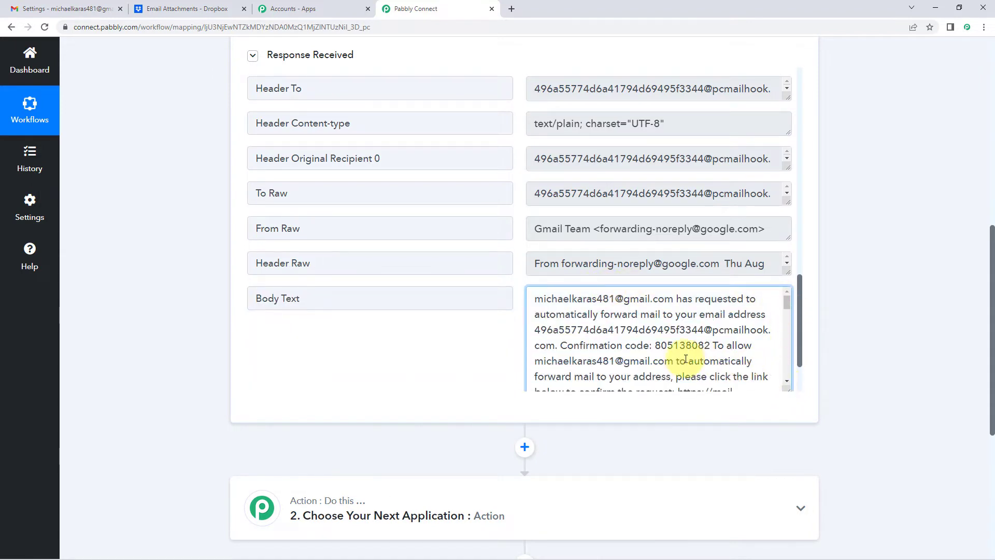
left_click_drag(709, 346, 666, 347)
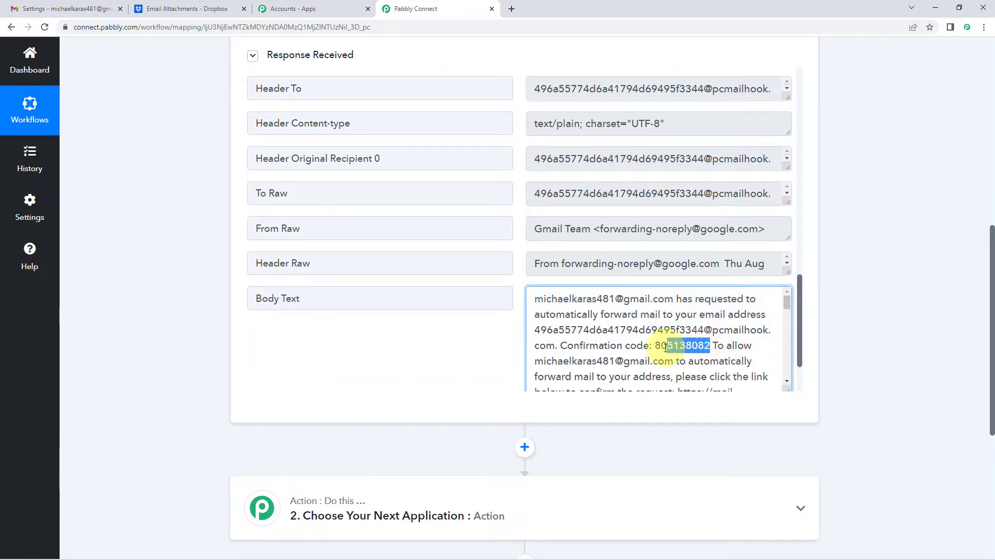
right_click(681, 346)
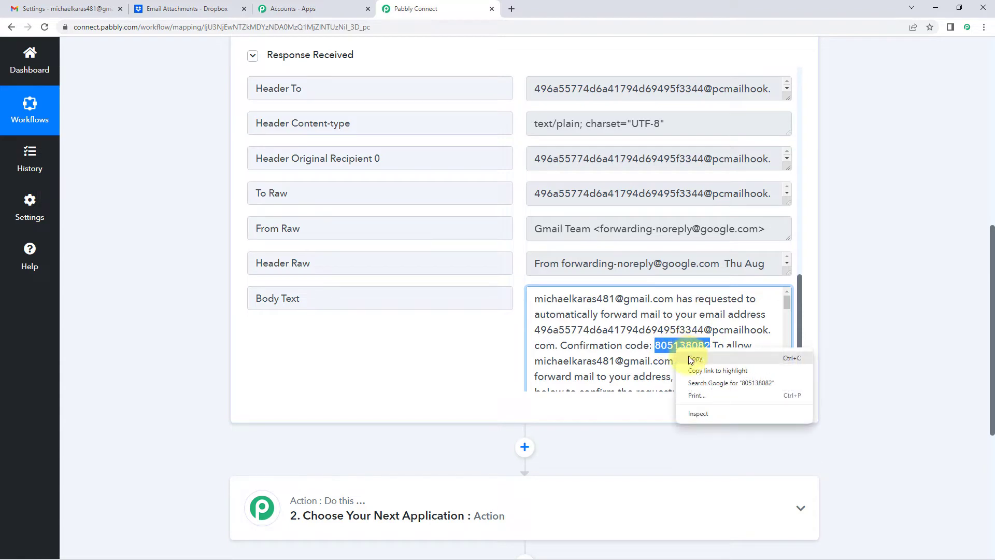
left_click(688, 356)
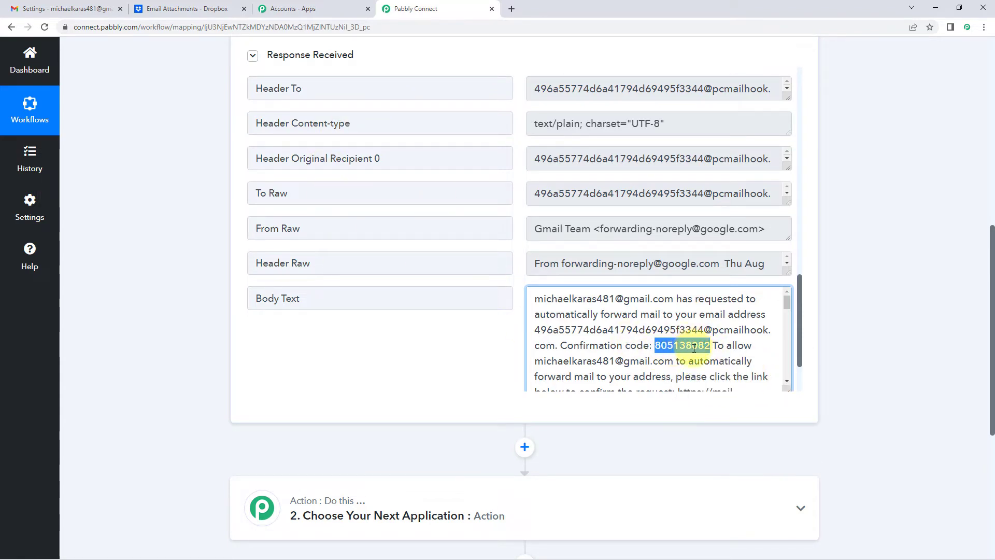
left_click(69, 9)
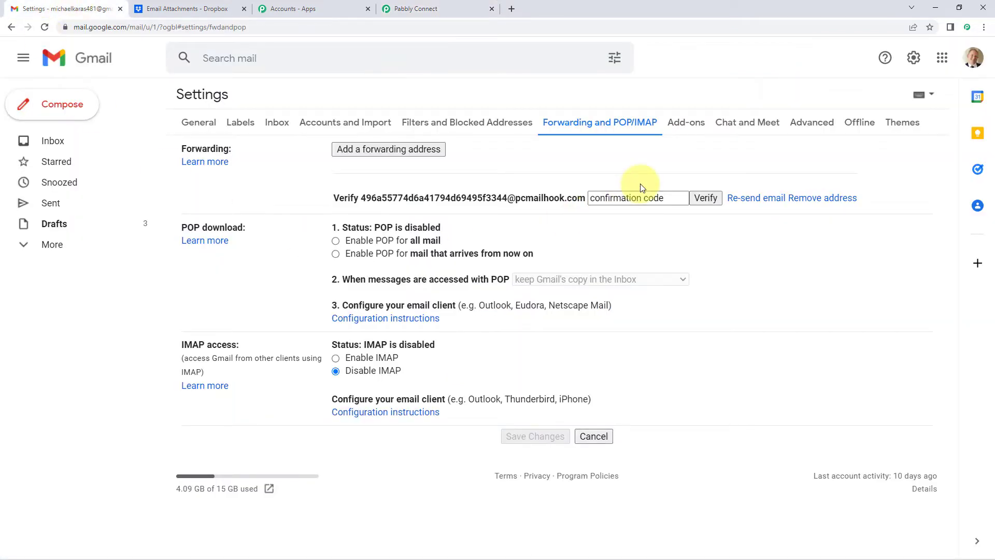
Step: Paste the confirmation code and verify the Email Parser forwarding address
left_click(615, 197)
right_click(617, 195)
left_click(645, 270)
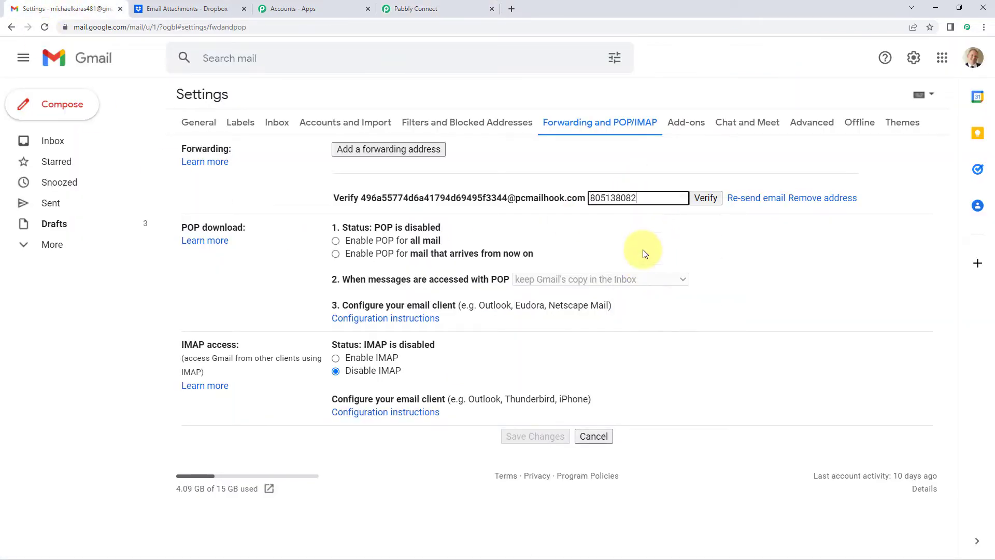
left_click(707, 199)
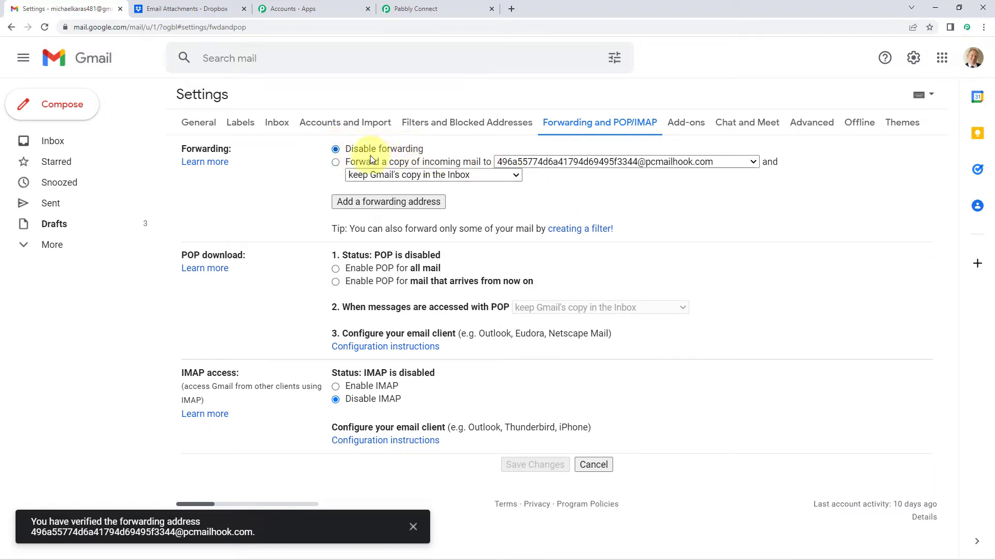
Step: Turn on forwarding of incoming mail to the Pabbly address and save the settings
left_click(336, 161)
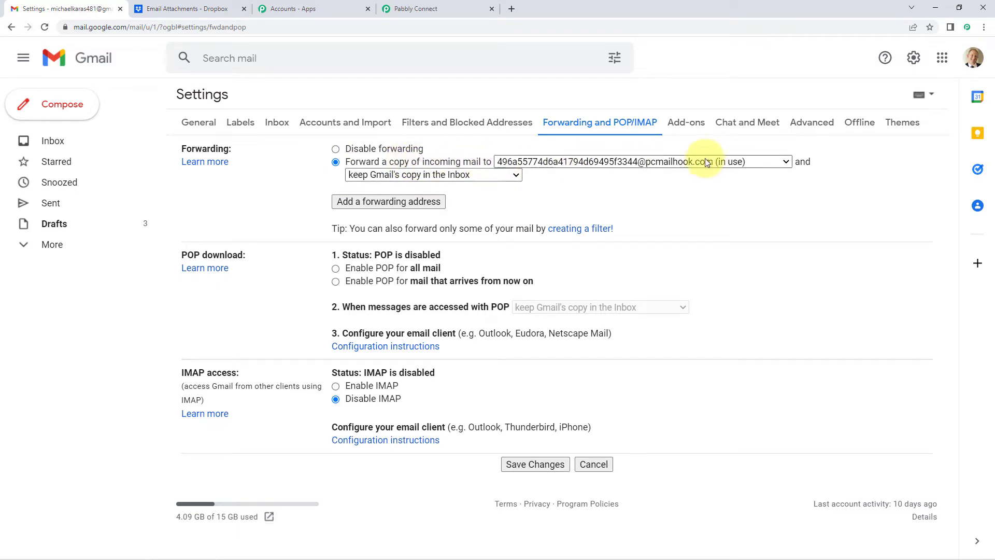
left_click(756, 162)
left_click(643, 173)
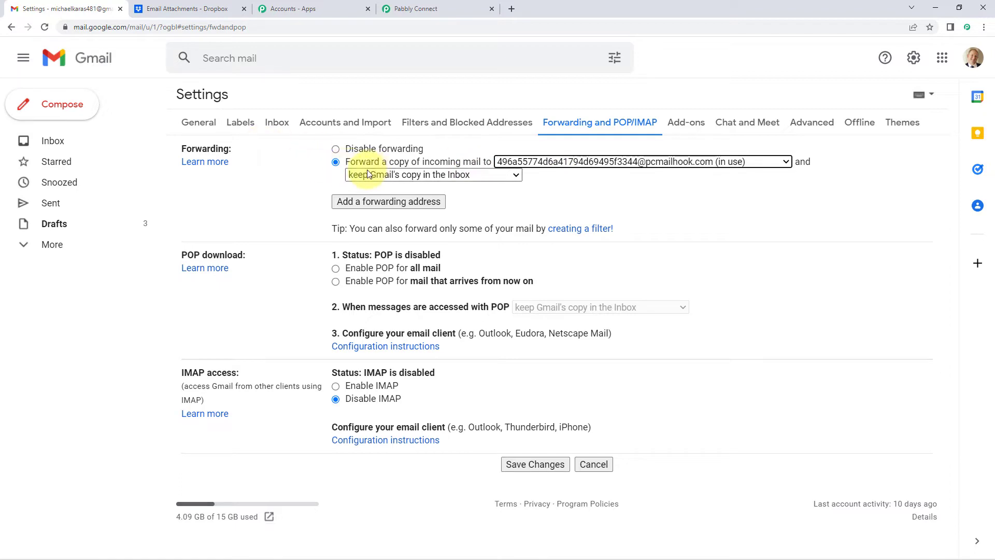
left_click(519, 463)
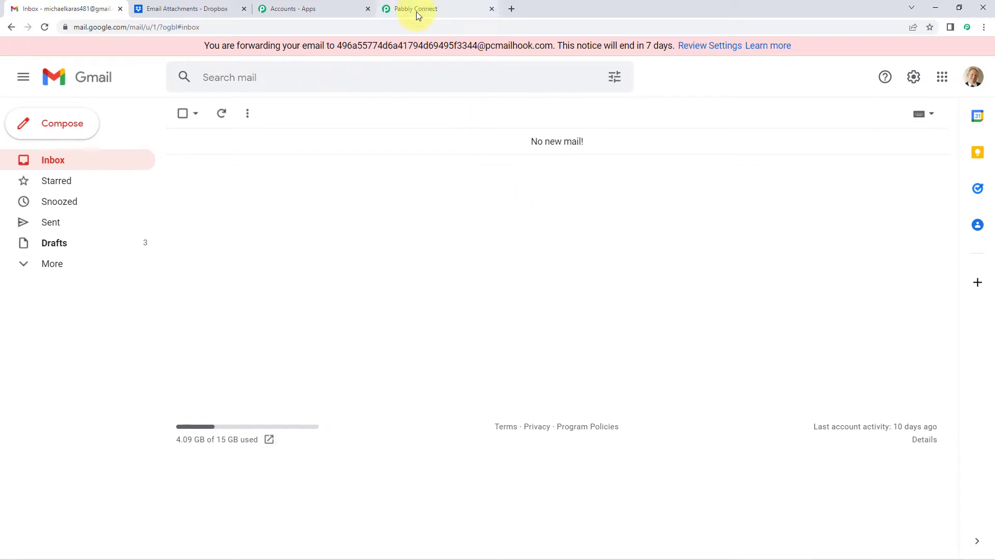
Step: Check the Pabbly workflow, then open Gmail's Google account panel and select the account email
left_click(441, 9)
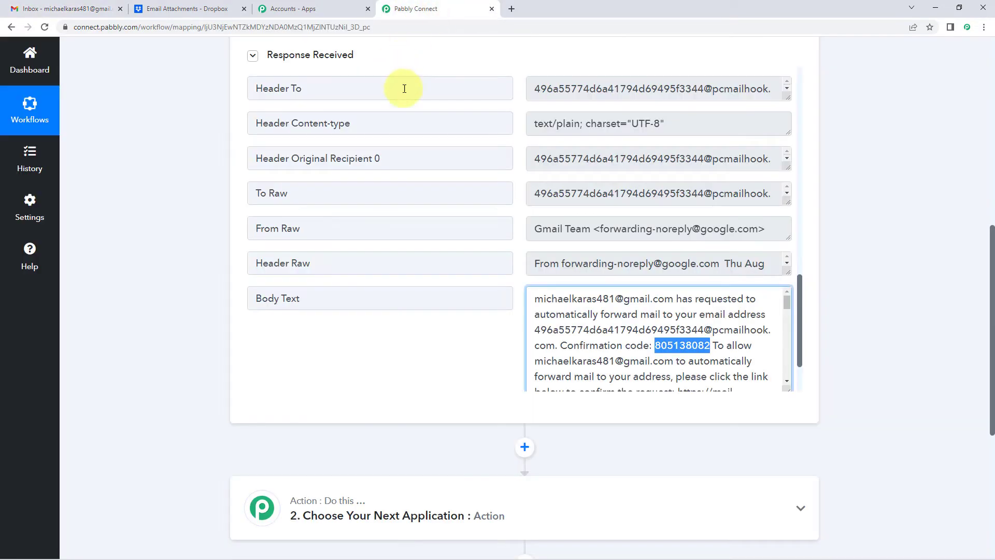
left_click(824, 198)
scroll(825, 197, "up", 4)
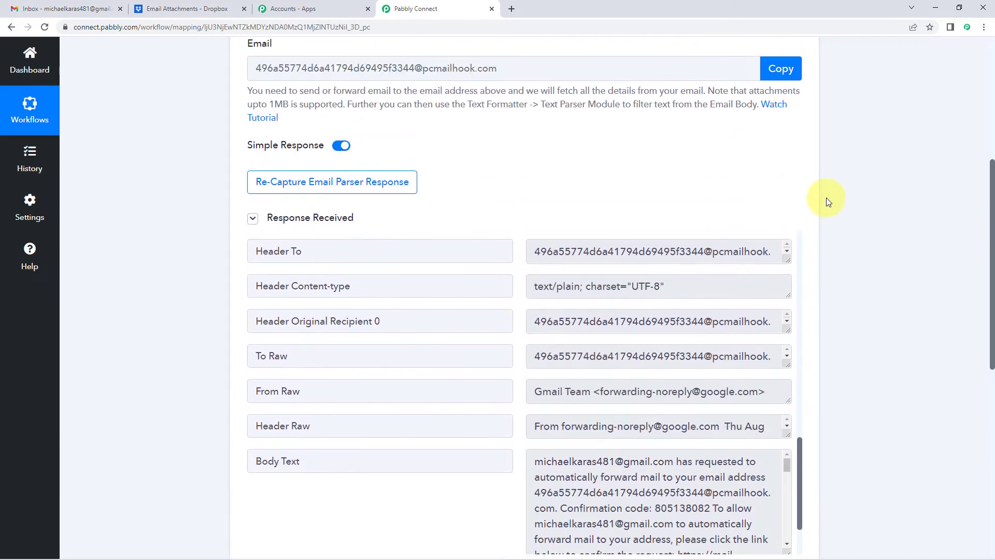
left_click(47, 7)
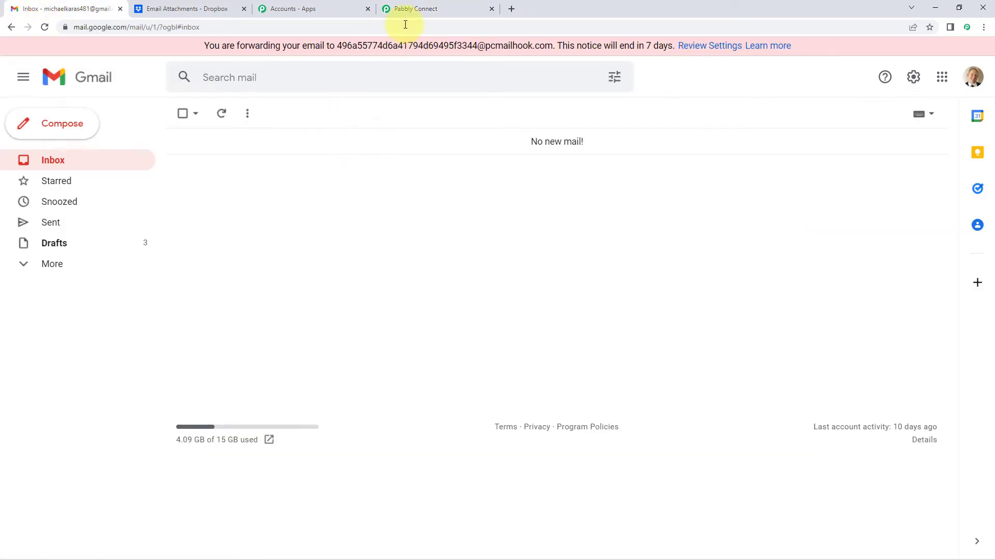
left_click(442, 7)
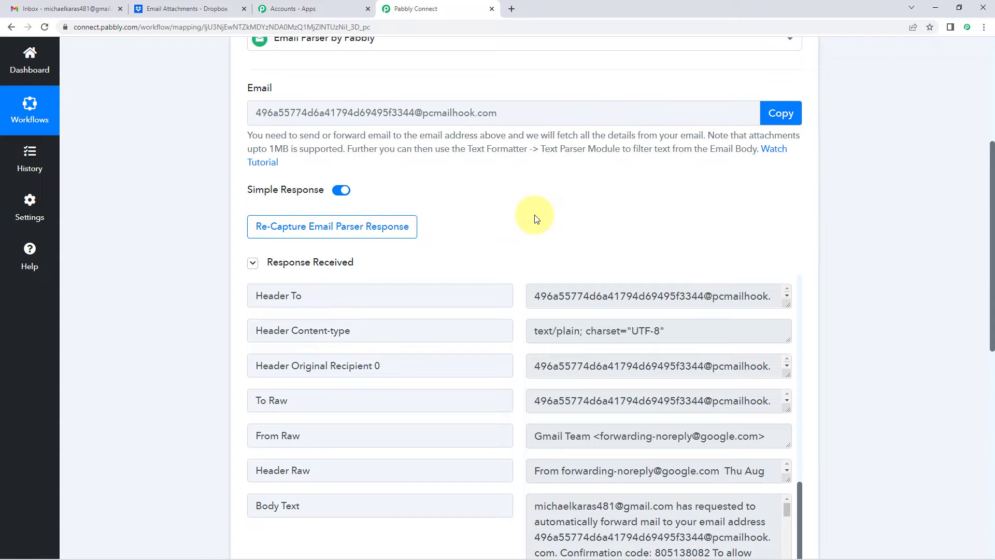
left_click(93, 9)
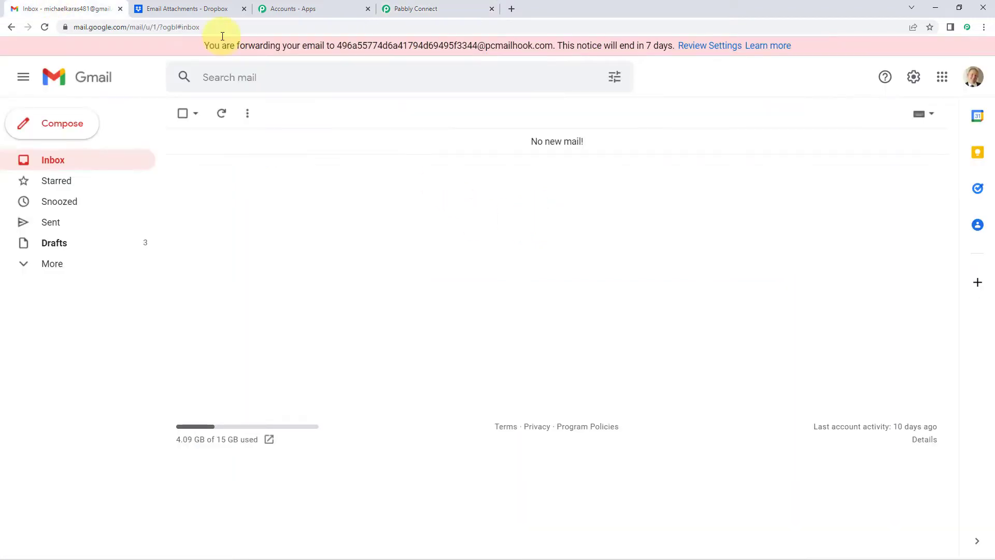
left_click(973, 77)
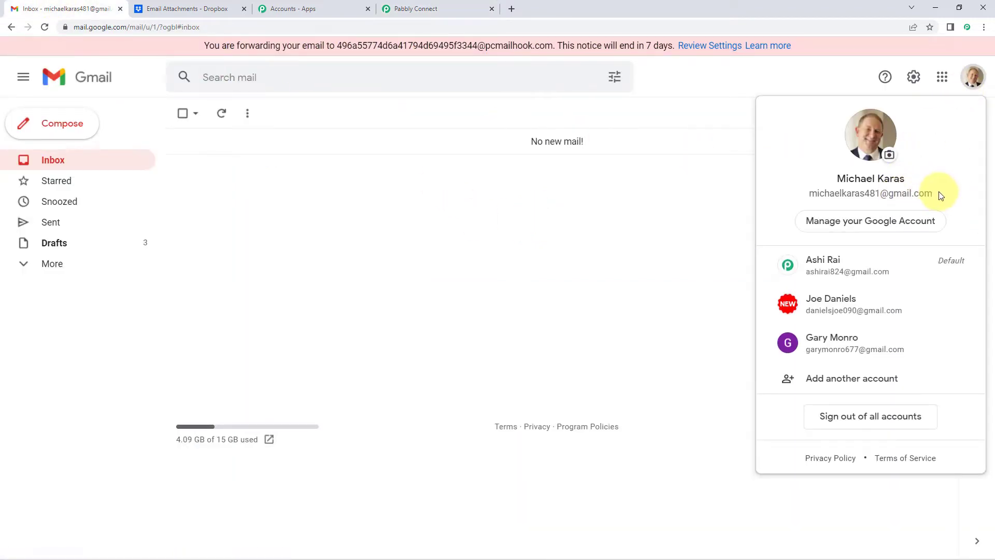
left_click_drag(935, 194, 803, 195)
Step: Copy the main account's email address and close the account panel
right_click(836, 192)
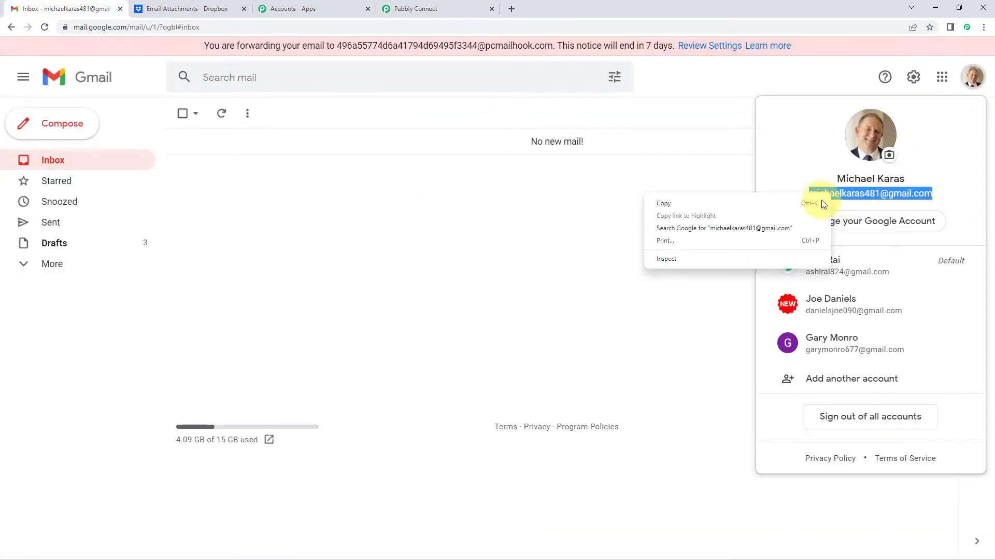
left_click(806, 203)
left_click(644, 195)
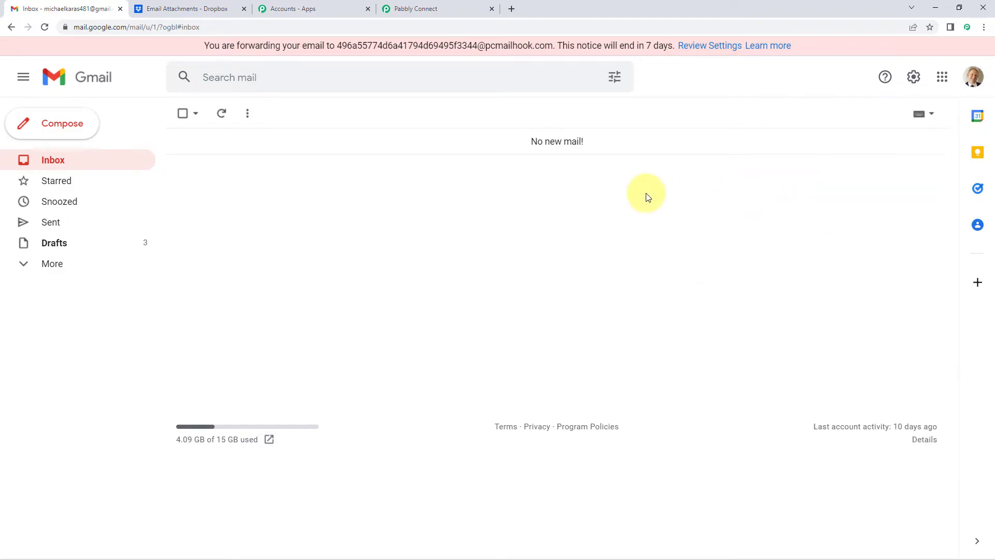
Step: Open another signed-in account's Gmail inbox in a new tab
left_click(509, 10)
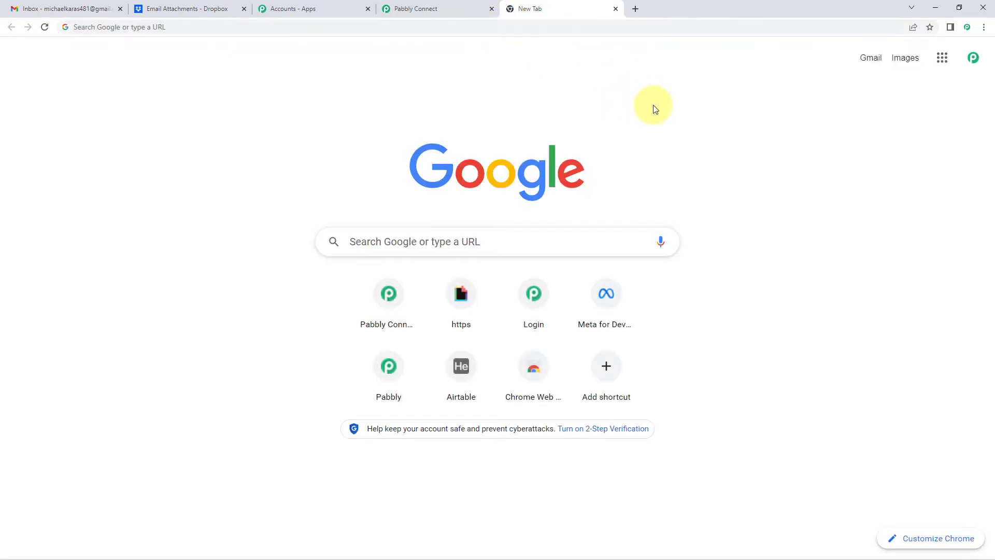
left_click(973, 58)
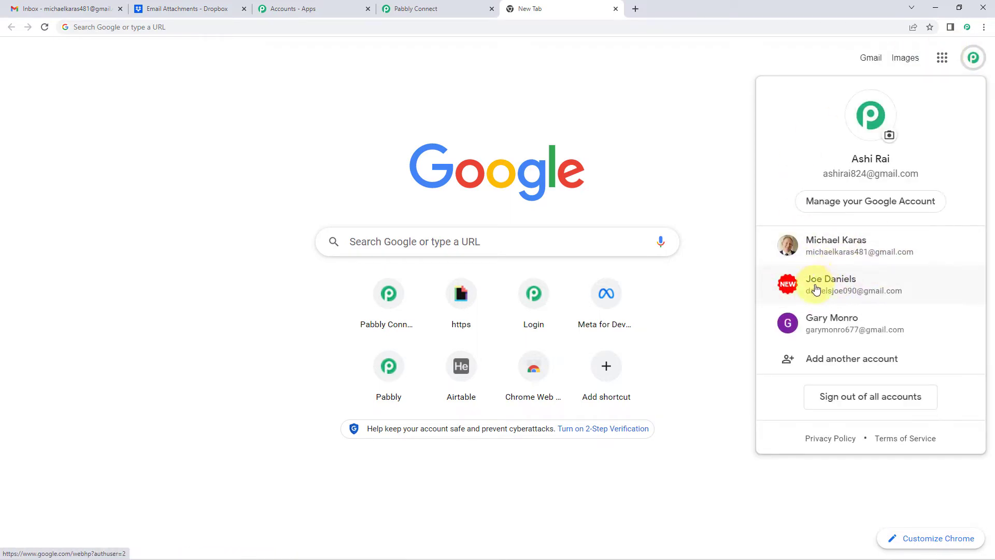
left_click(831, 286)
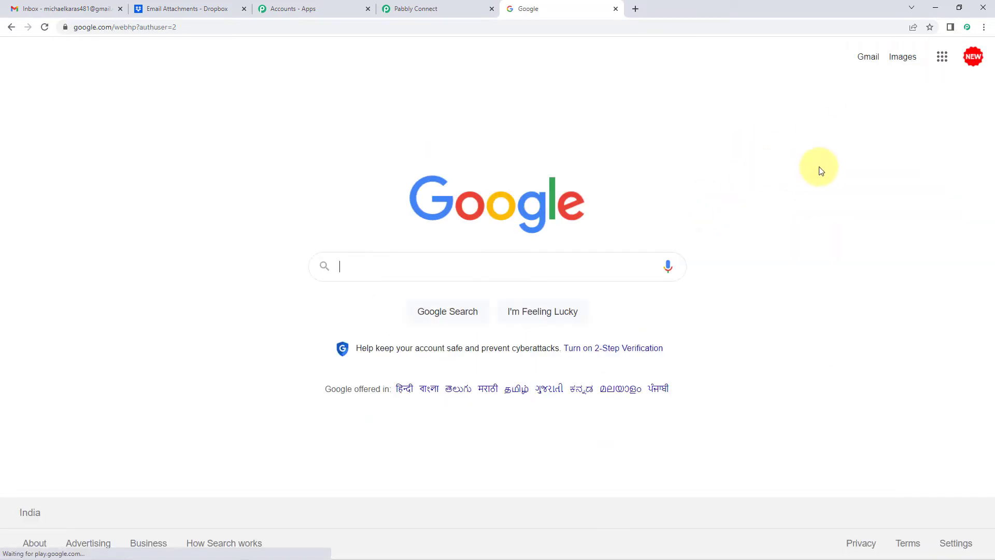
left_click(873, 61)
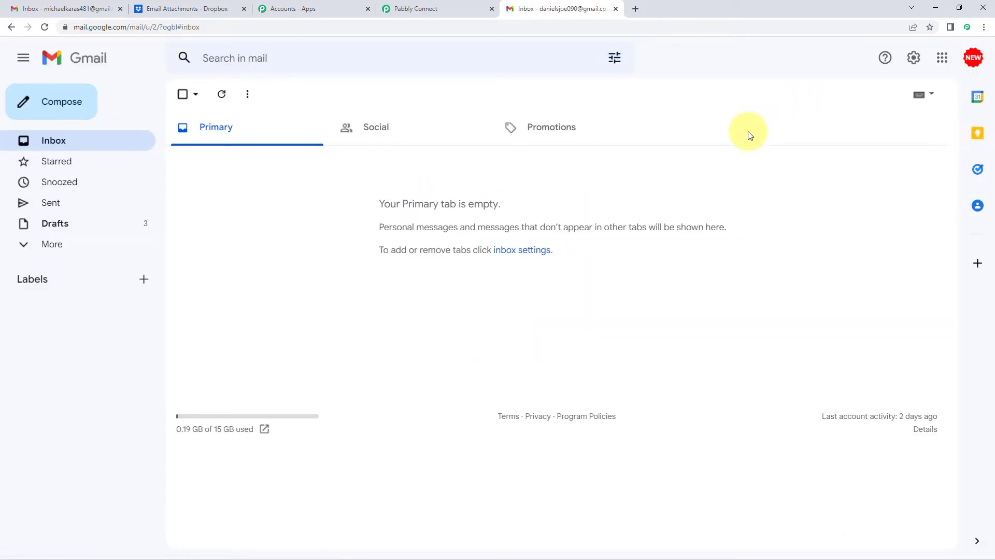
left_click(77, 4)
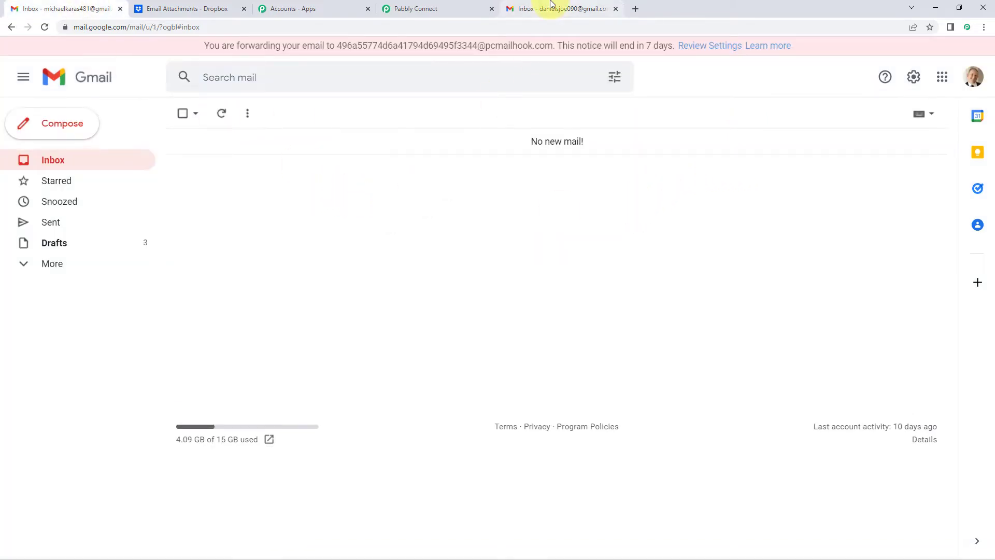
left_click(424, 9)
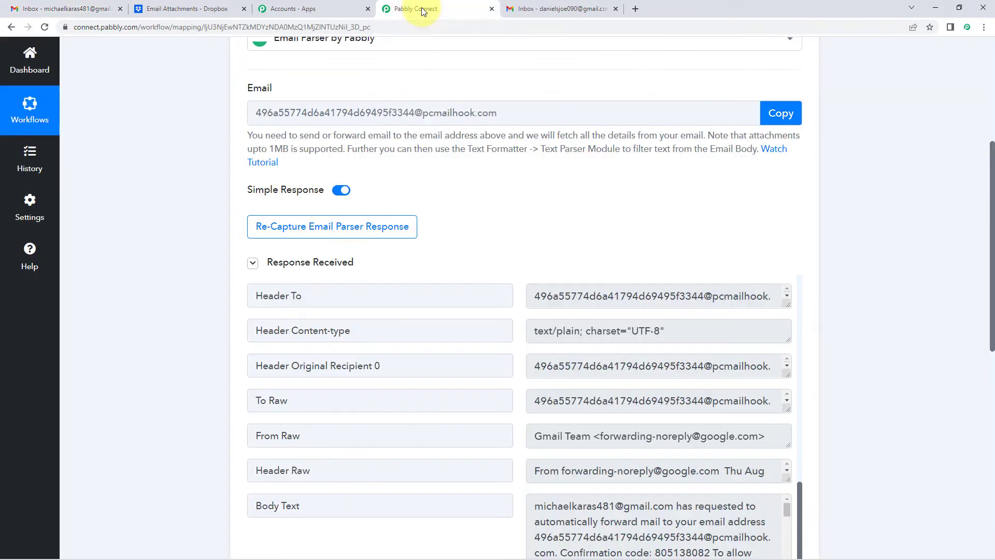
Step: Re-capture the Email Parser response, confirming with Yes
left_click(290, 225)
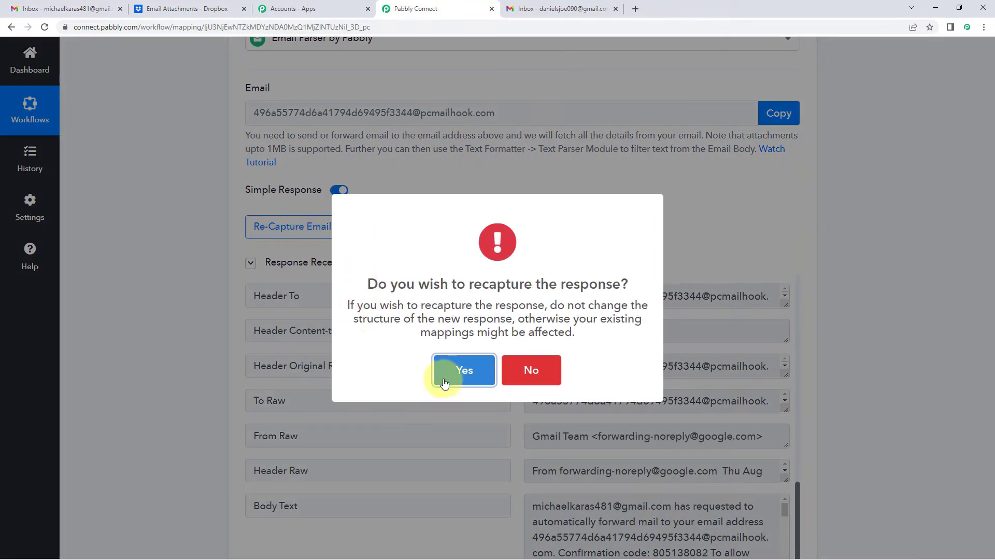
left_click(446, 369)
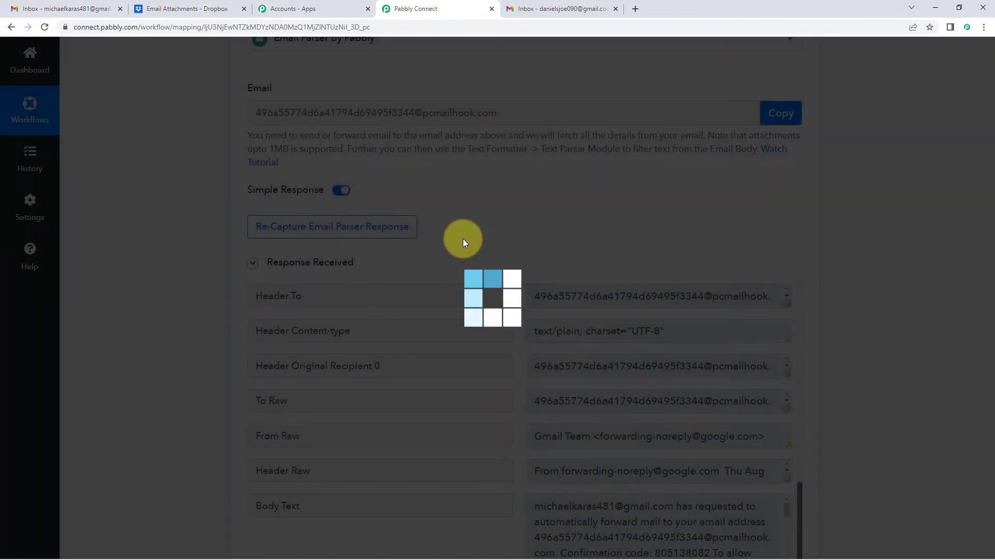
left_click(65, 9)
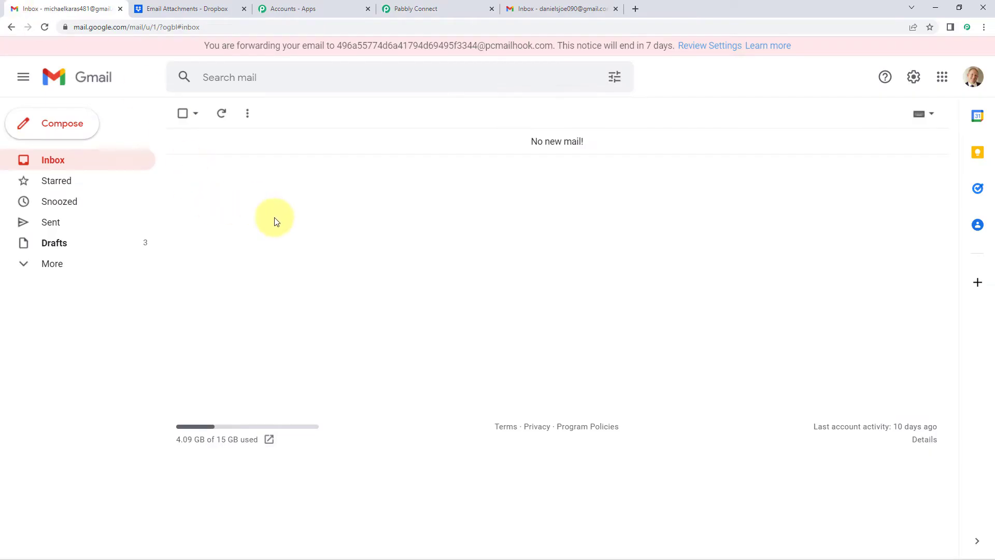
left_click(402, 8)
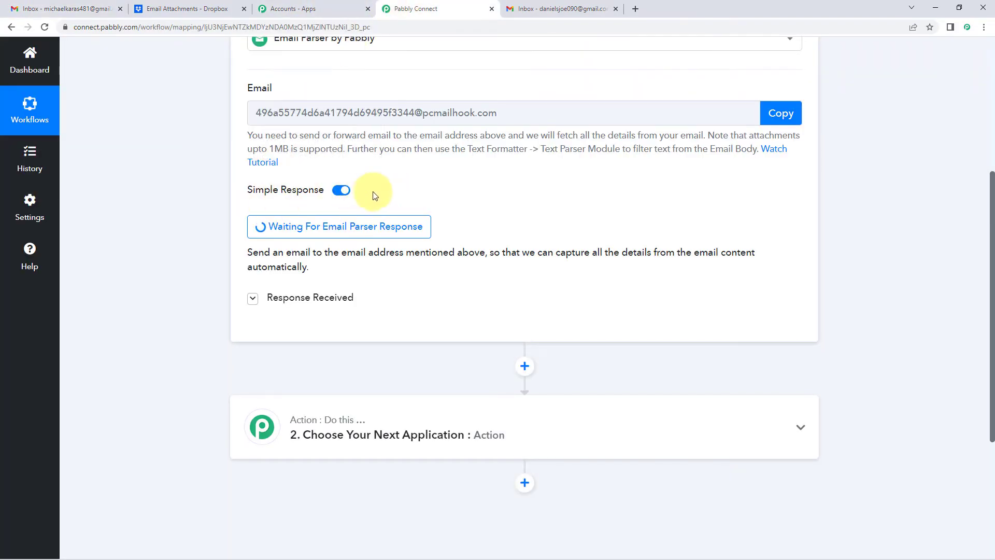
left_click(549, 3)
Step: Compose an email to the copied main account address with subject 'Testing'
left_click(78, 100)
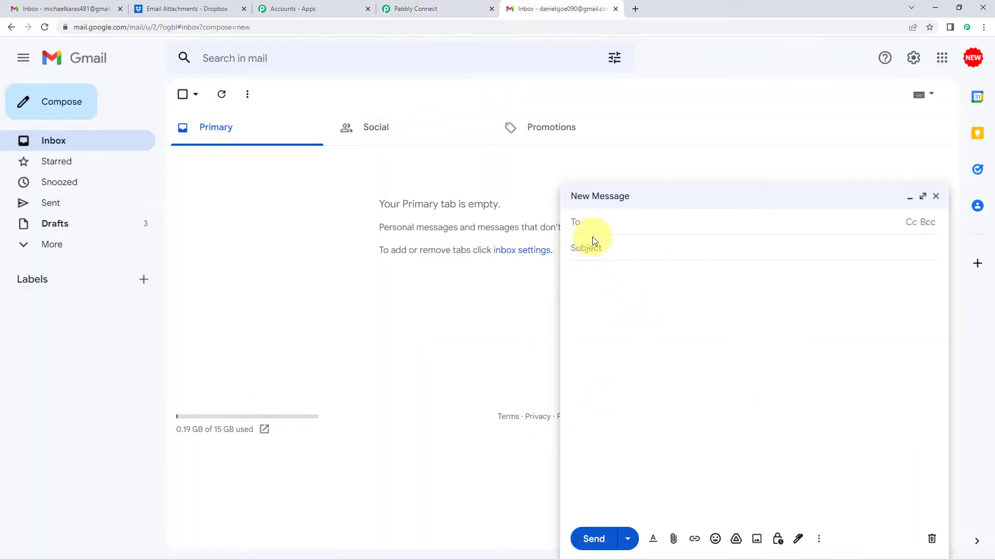
right_click(613, 224)
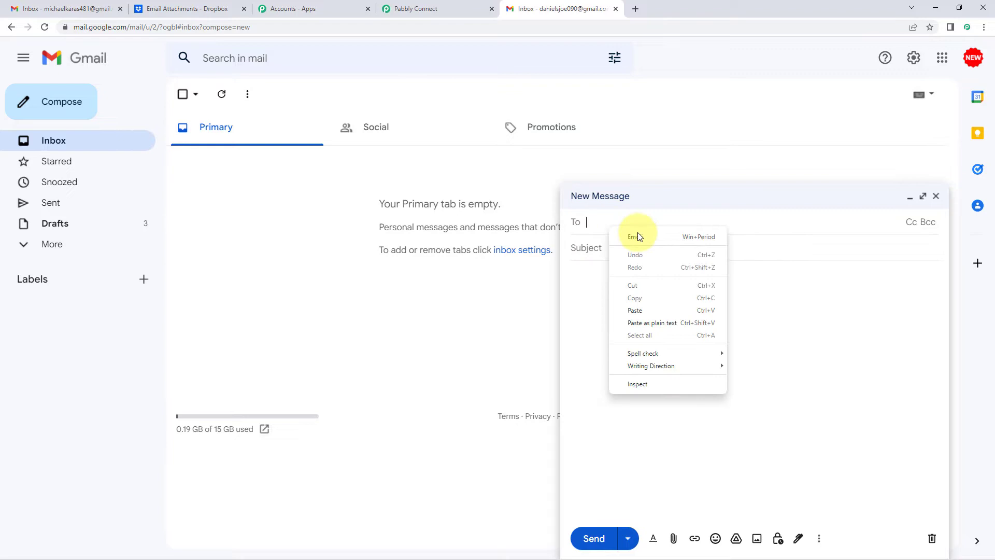
left_click(640, 313)
type("Hi")
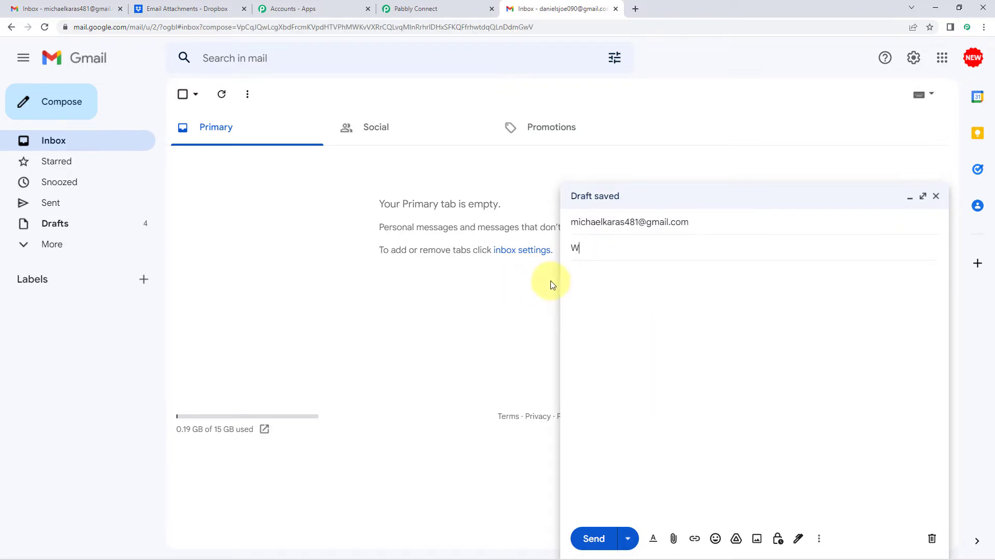
key("BackSpace")
key("BackSpace")
type("Testing")
left_click(629, 271)
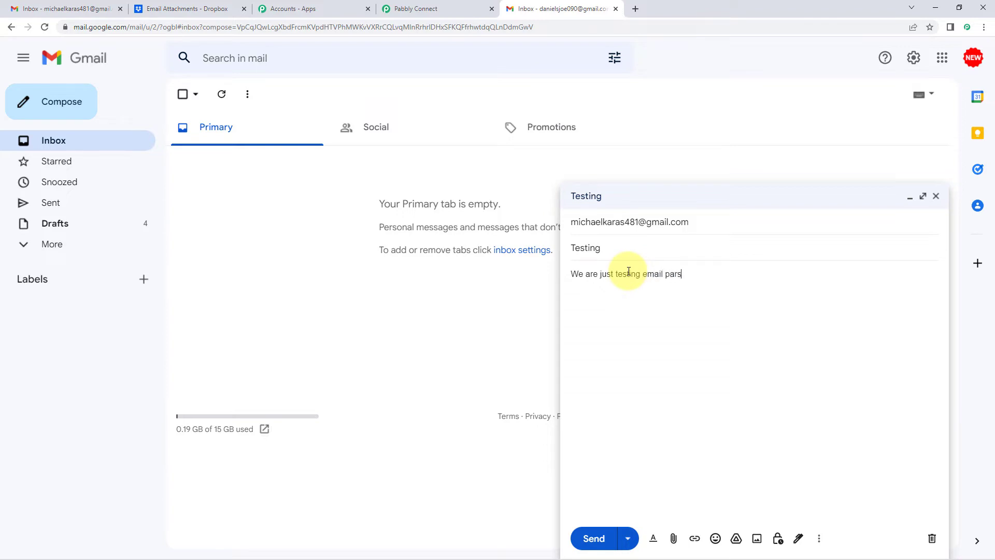
left_click(680, 273)
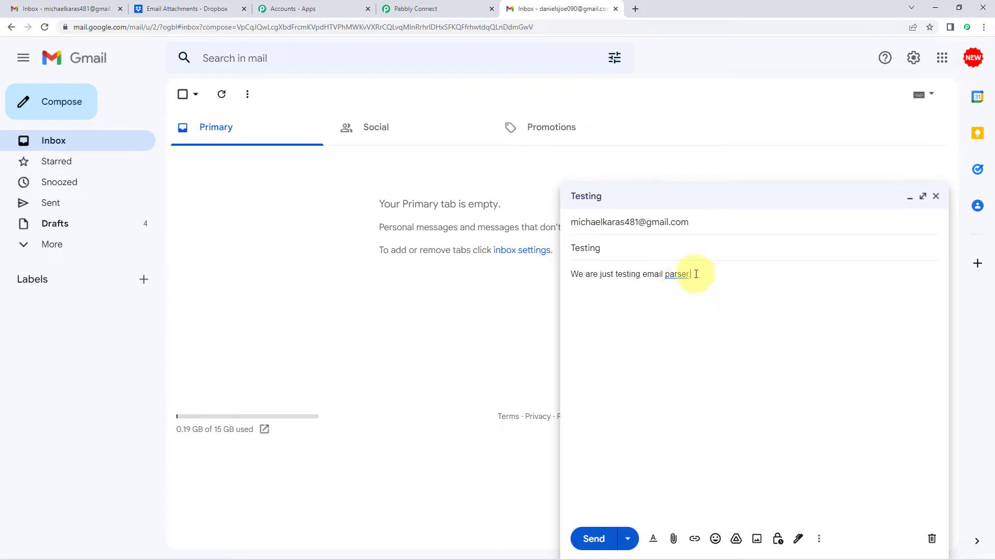
key("Return")
key("Return")
key("Return")
key("Return")
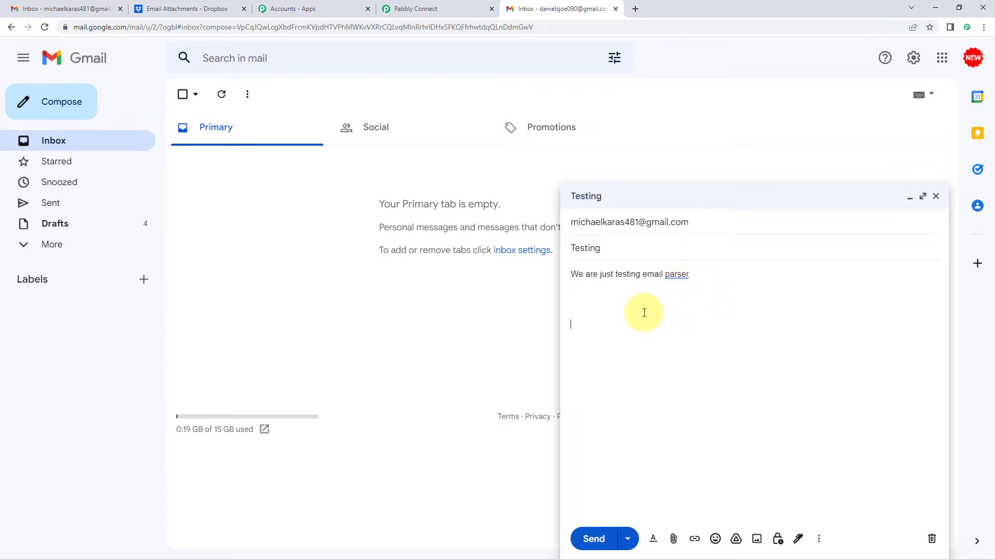
Step: Attach the birthday cupcakes JPG from Downloads and send the email
left_click(675, 534)
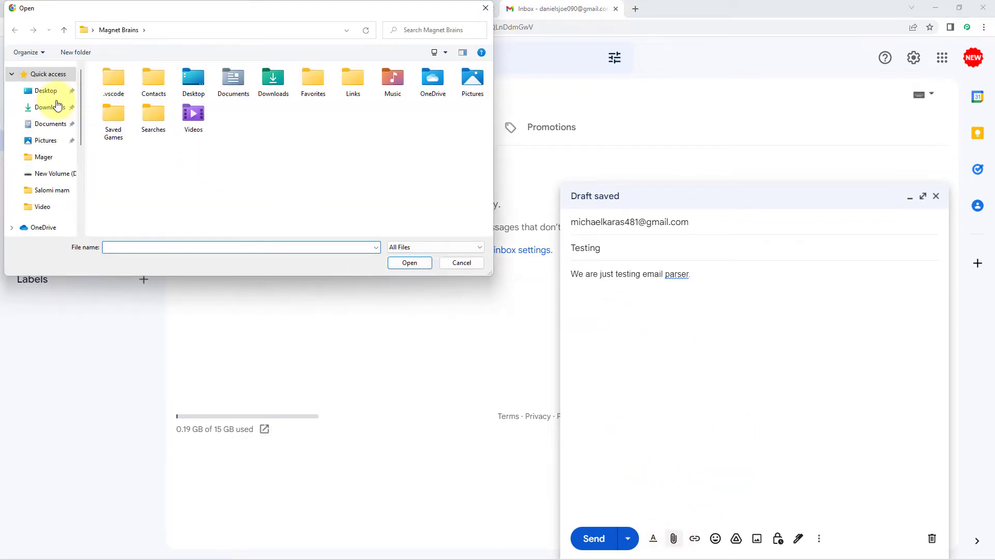
left_click(48, 108)
left_click(120, 114)
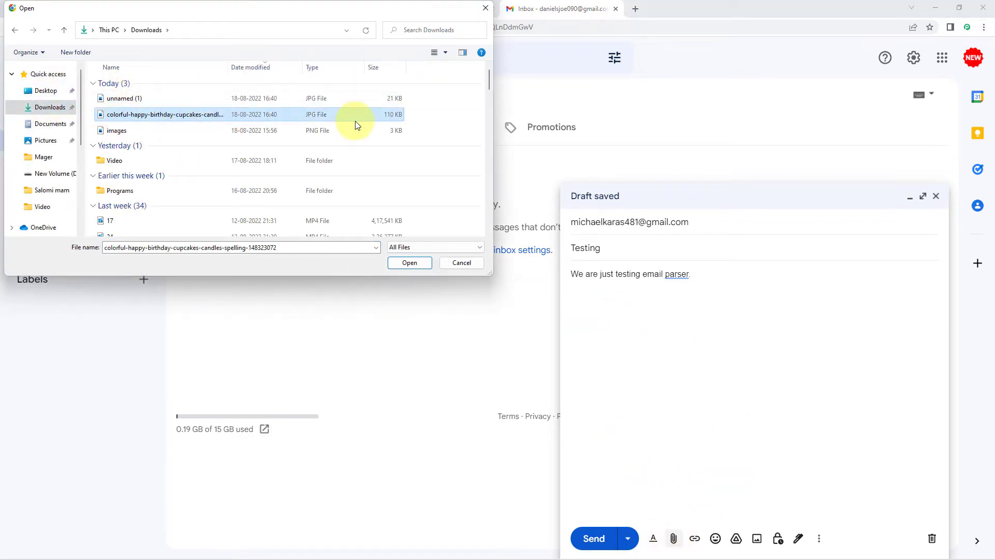
left_click(410, 263)
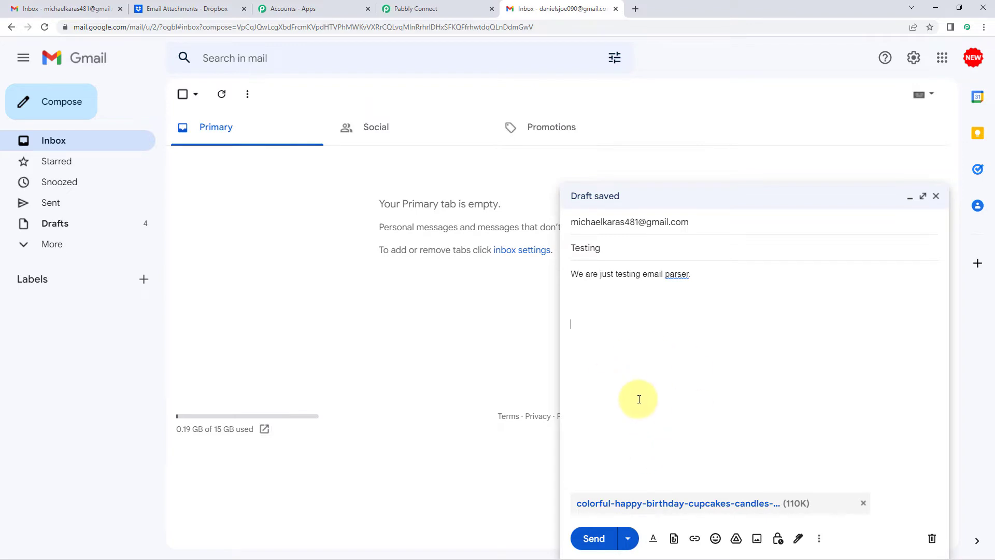
left_click(595, 539)
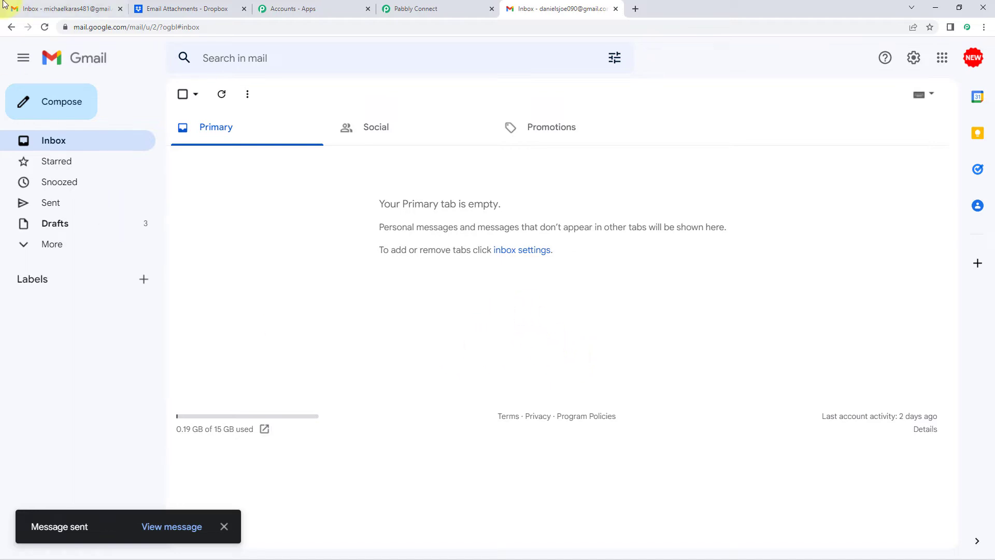
Step: Open the Testing email with the birthday cupcakes attachment in the receiving Gmail inbox
left_click(41, 8)
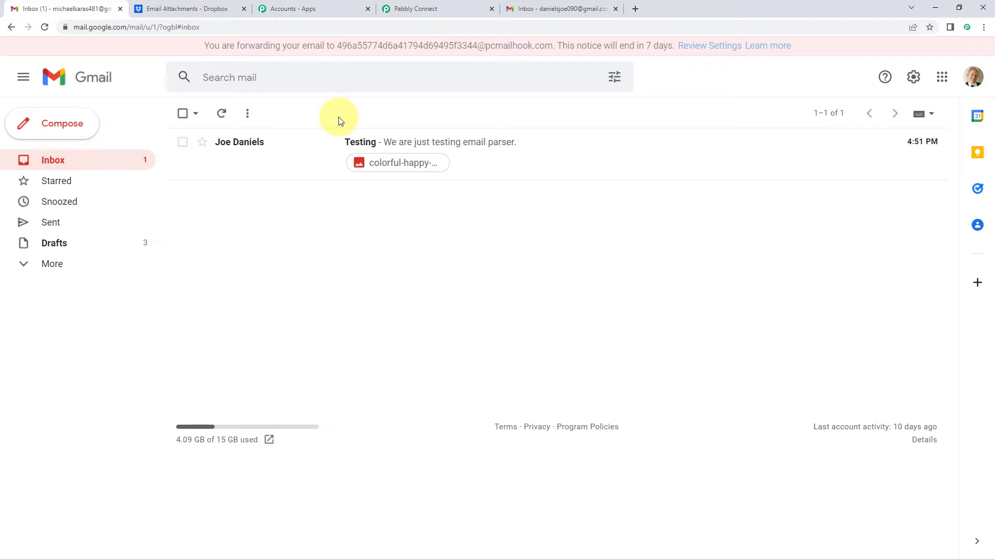
left_click(298, 150)
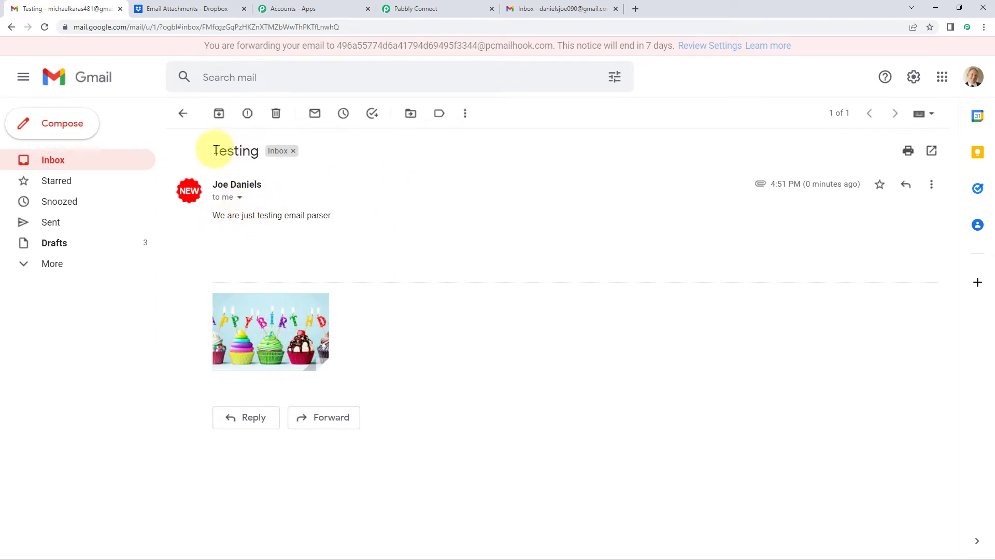
left_click_drag(214, 151, 262, 161)
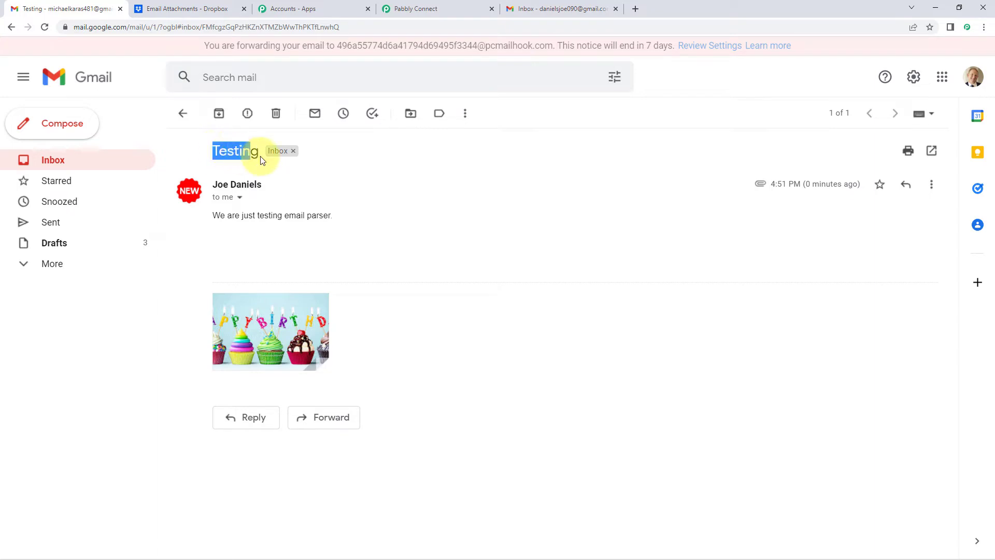
left_click(344, 228)
mouse_move(257, 303)
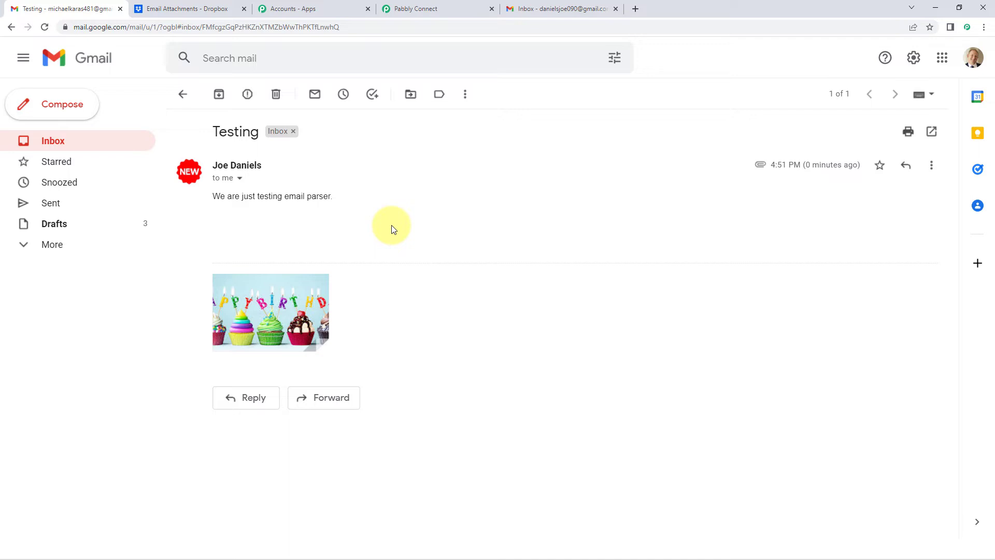
left_click(469, 7)
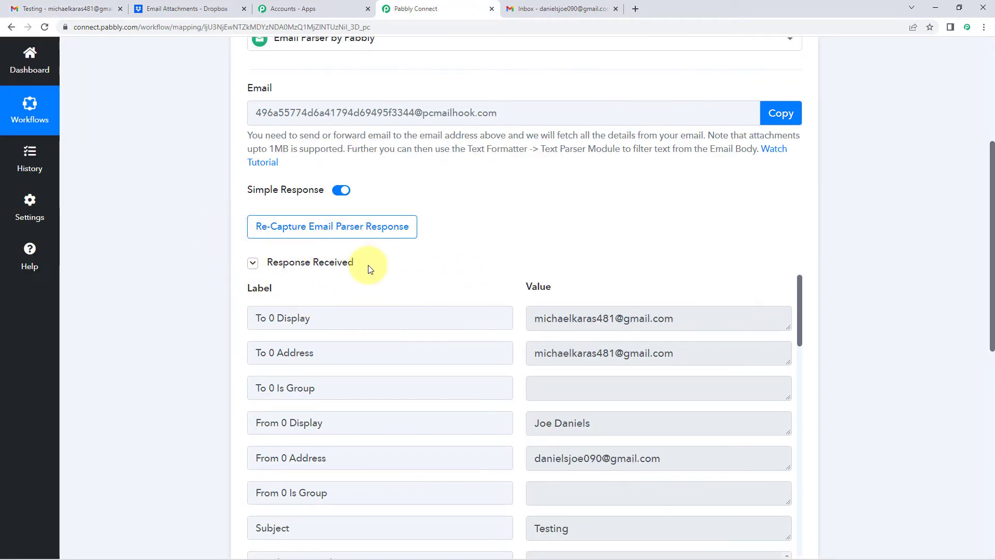
Step: Review the sender's display name and email address in the captured response
scroll(480, 252, "down", 2)
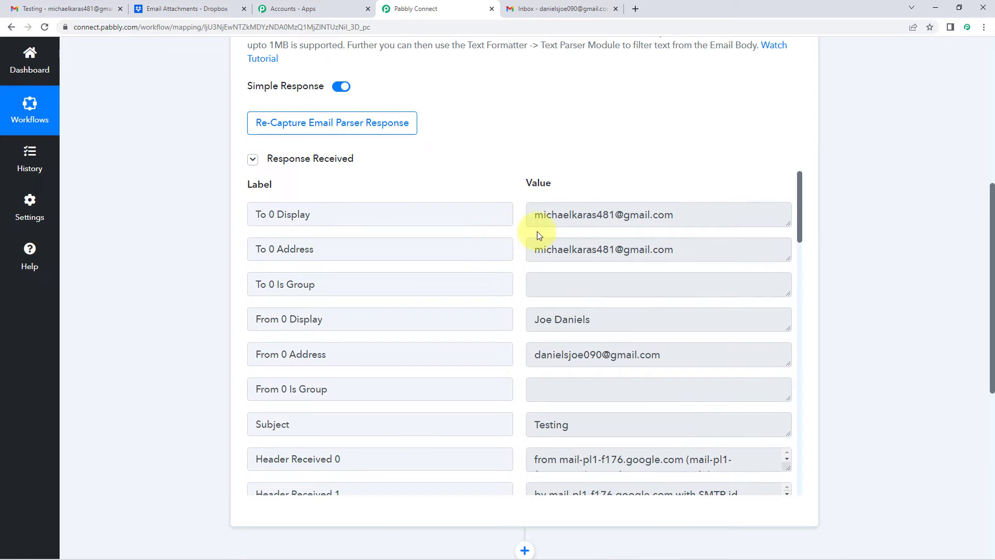
scroll(524, 250, "down", 1)
scroll(178, 274, "down", 1)
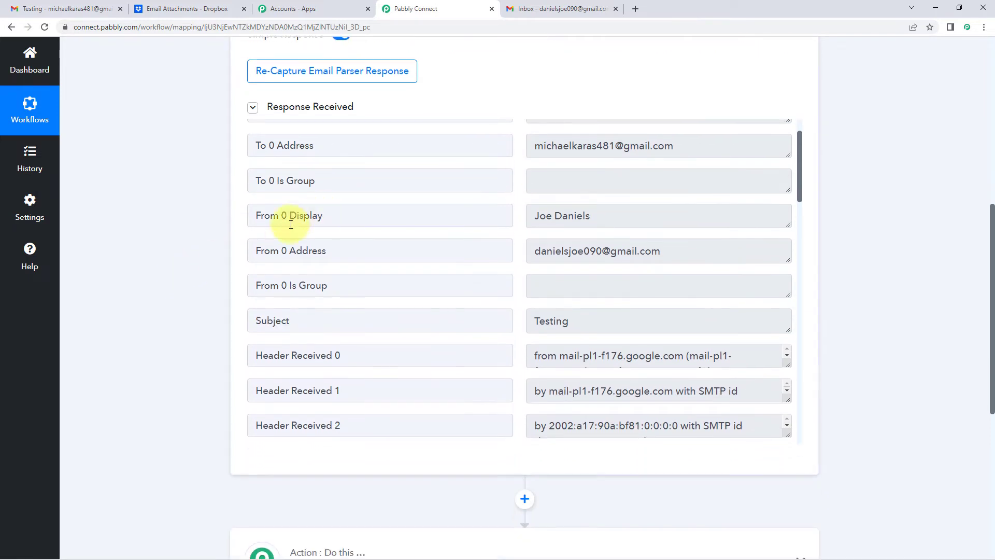
triple_click(342, 219)
left_click_drag(599, 215, 535, 215)
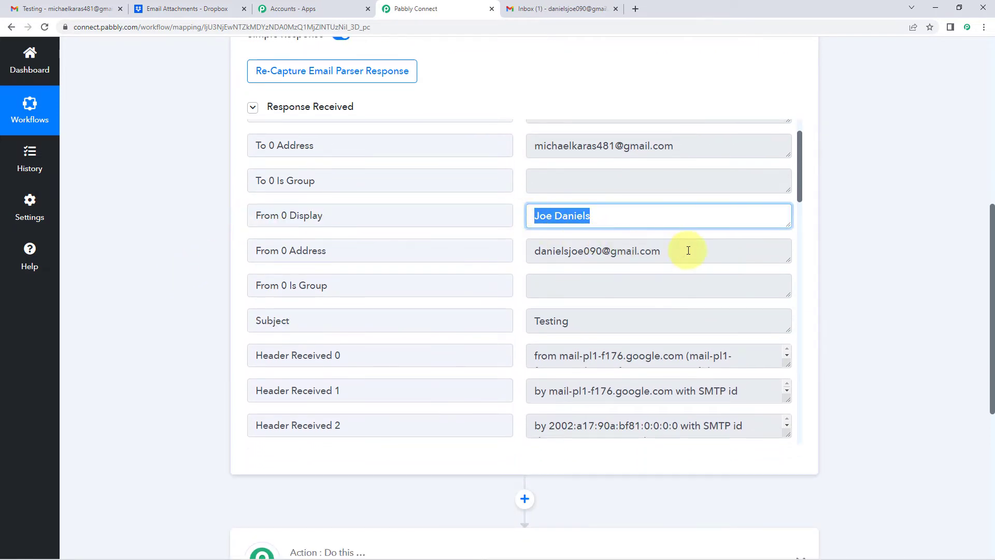
left_click_drag(688, 251, 550, 272)
left_click(517, 258)
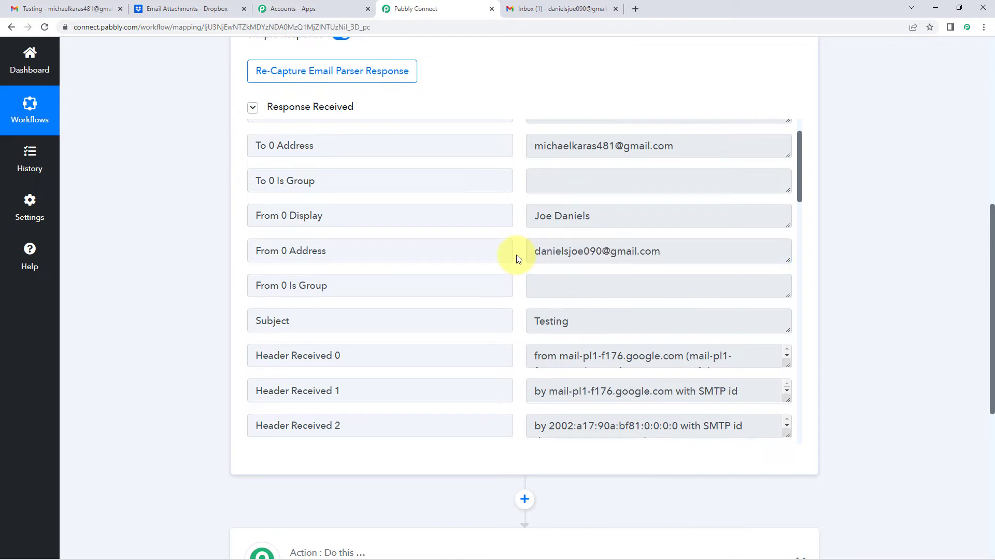
scroll(516, 259, "down", 2)
left_click_drag(577, 213, 526, 218)
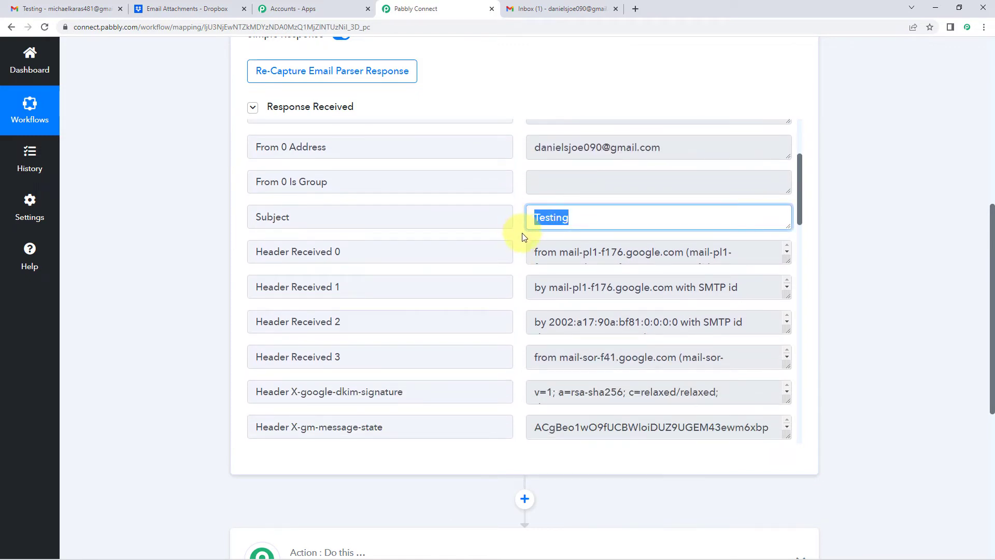
Step: Expand and read the parsed Body Text of the Testing email
scroll(522, 232, "down", 2)
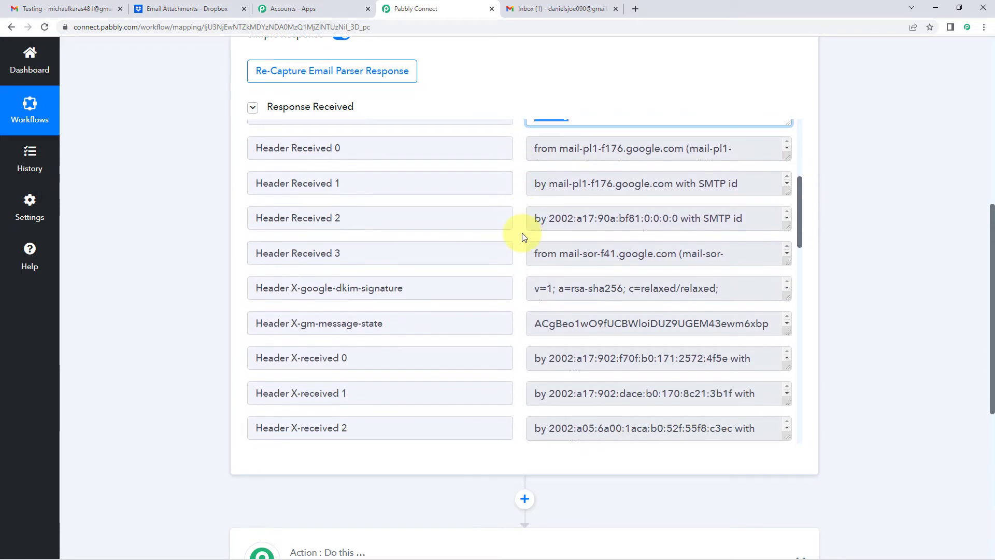
scroll(522, 236, "down", 4)
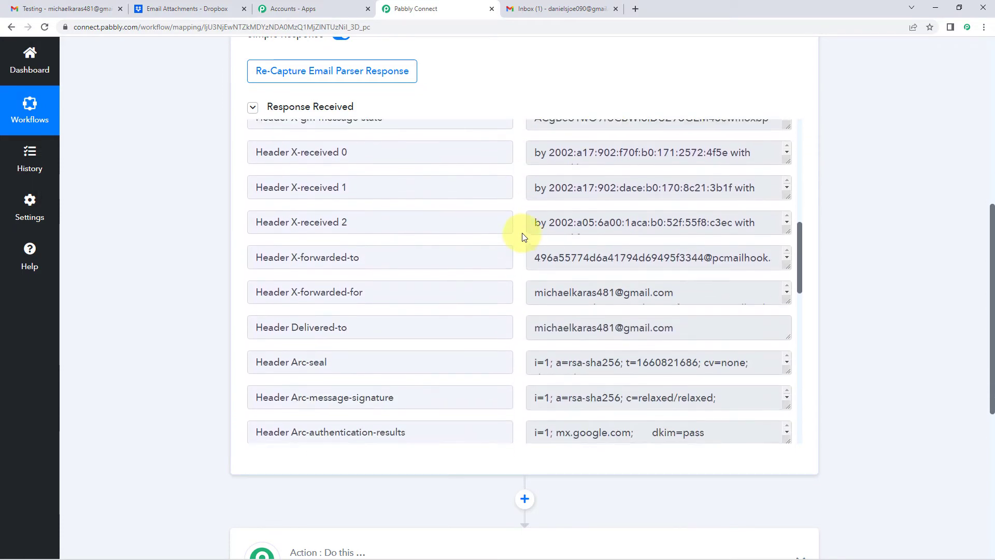
scroll(521, 234, "down", 8)
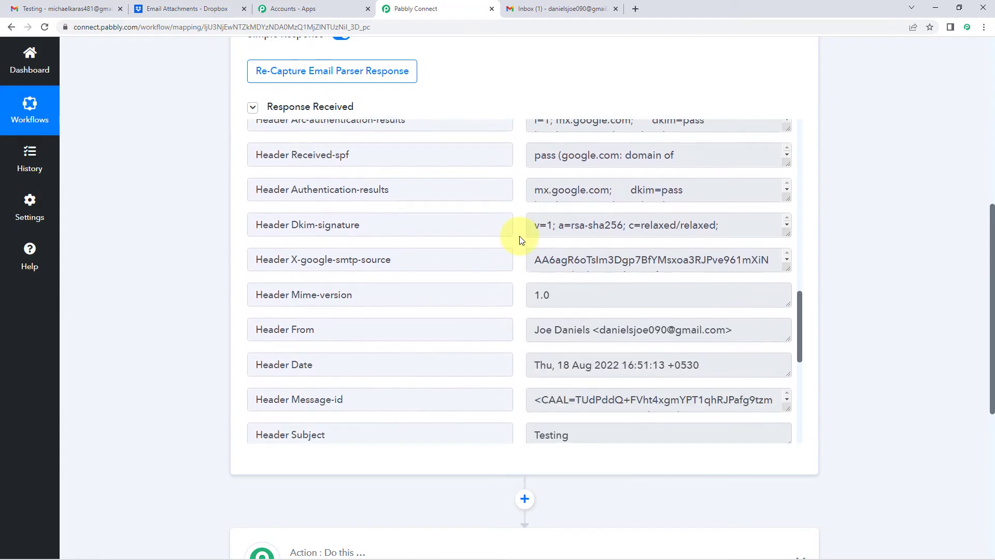
scroll(520, 244, "down", 5)
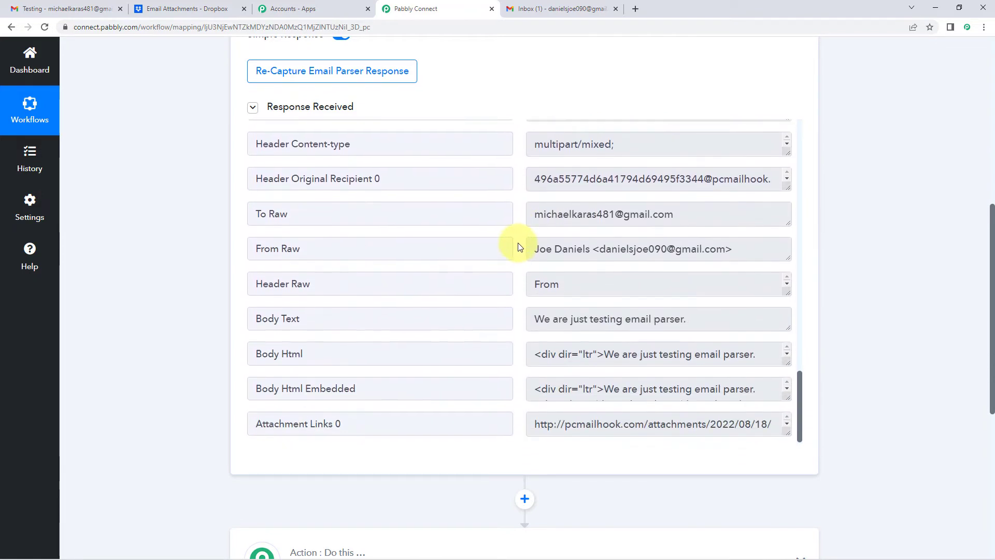
left_click(643, 314)
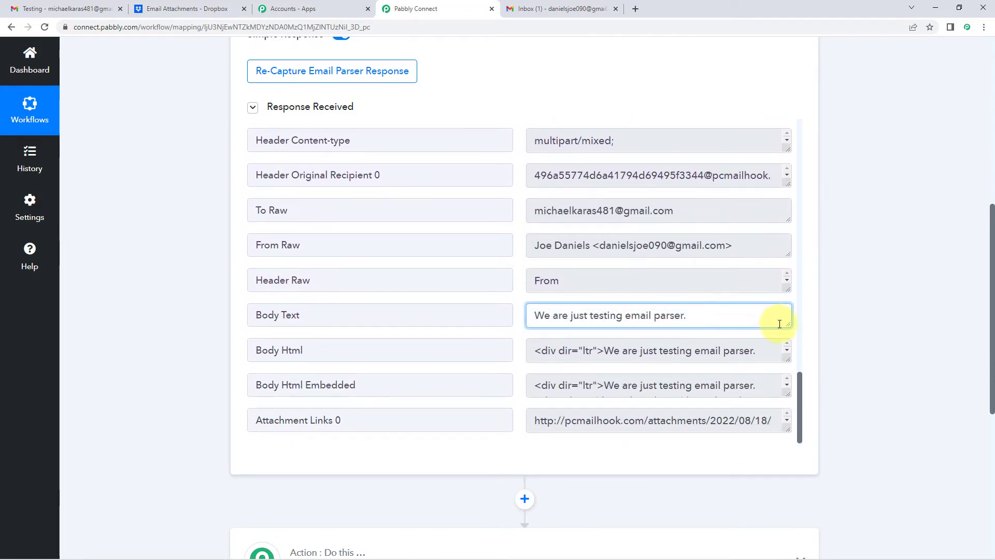
left_click_drag(788, 326, 788, 379)
left_click_drag(722, 326, 523, 317)
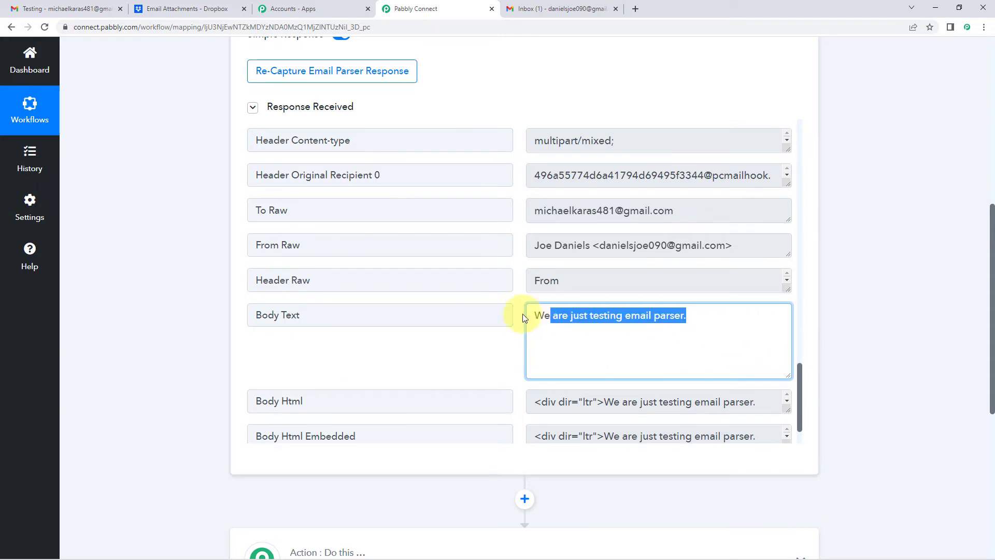
left_click(513, 288)
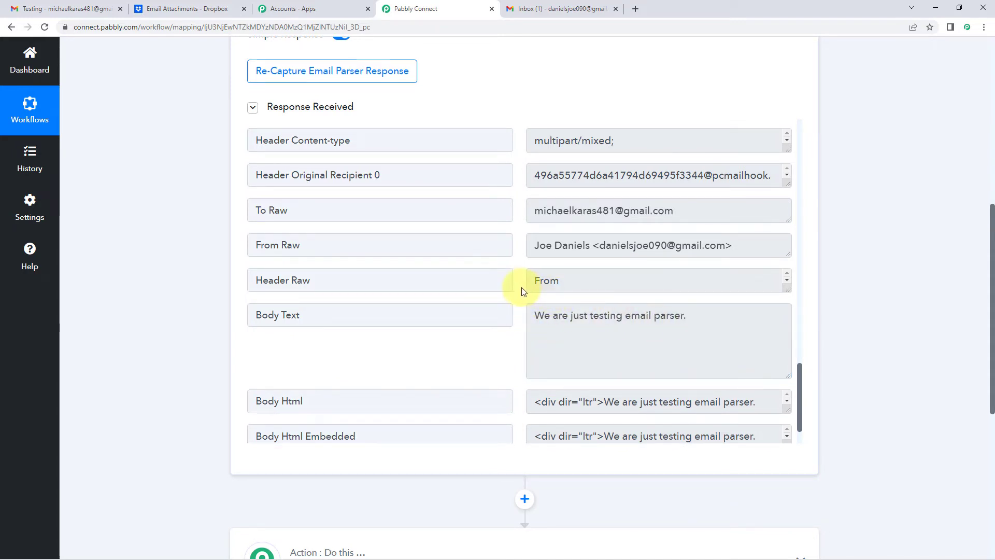
Step: Copy the full Attachment Links 0 URL pointing to the birthday cupcakes JPG
scroll(520, 290, "down", 1)
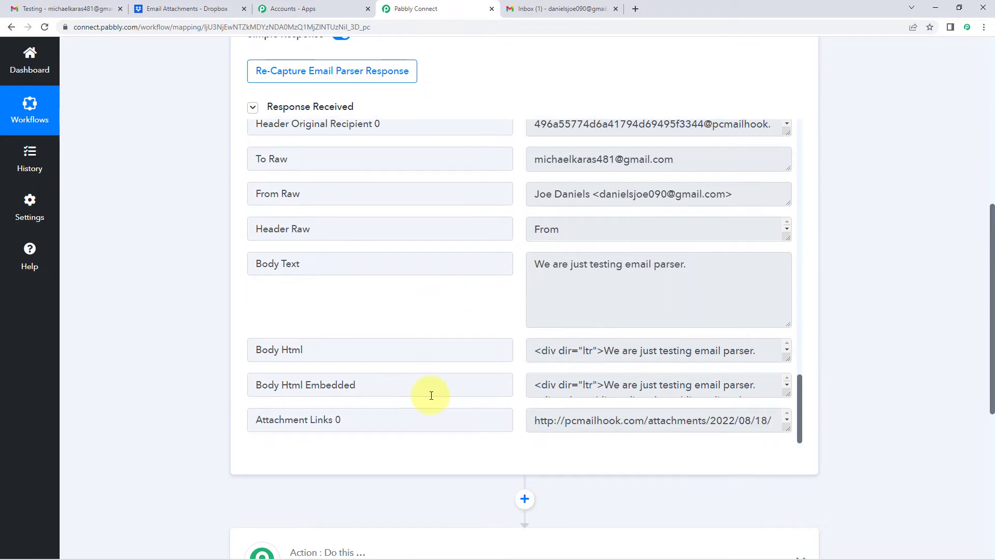
left_click(349, 419)
left_click_drag(348, 419, 253, 419)
left_click(406, 414)
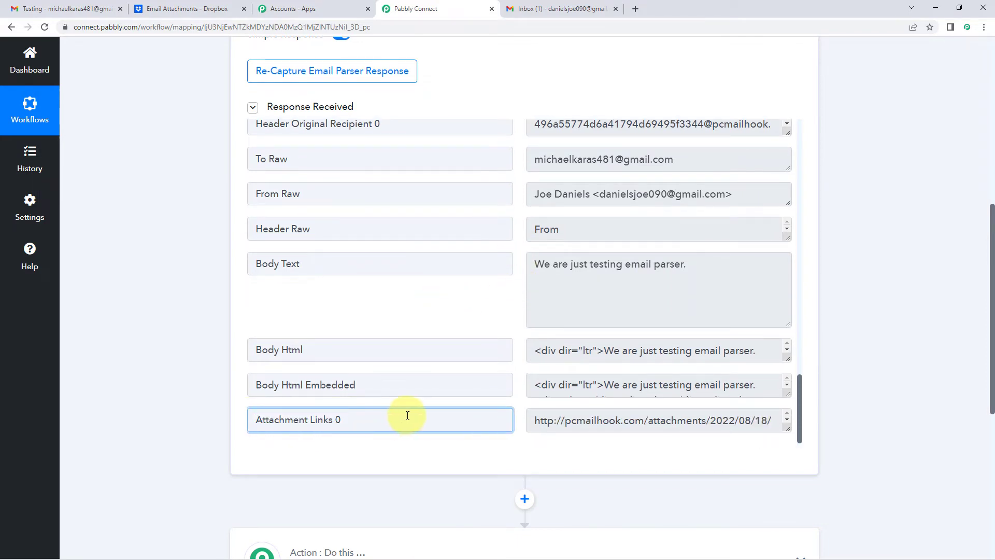
left_click(626, 420)
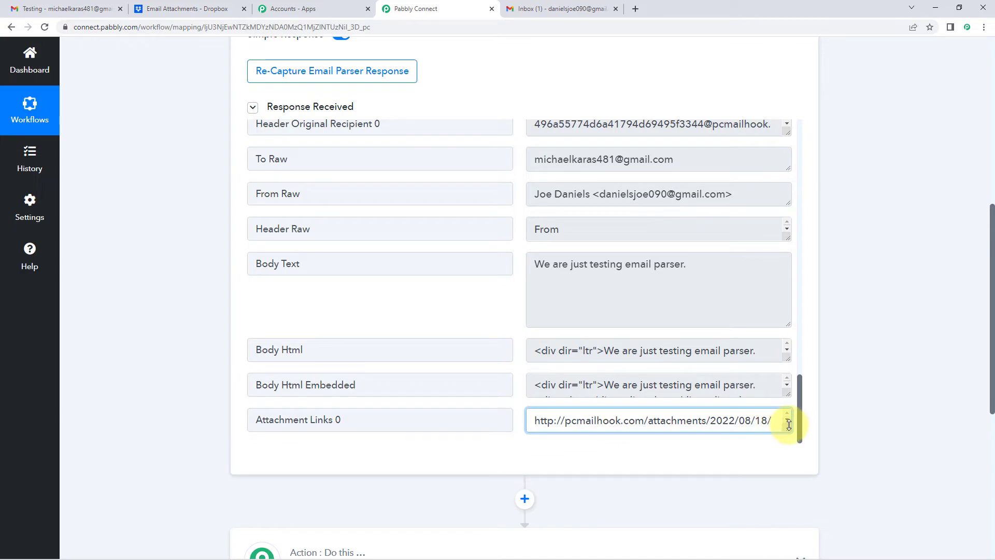
left_click_drag(786, 428, 784, 456)
scroll(648, 399, "down", 1)
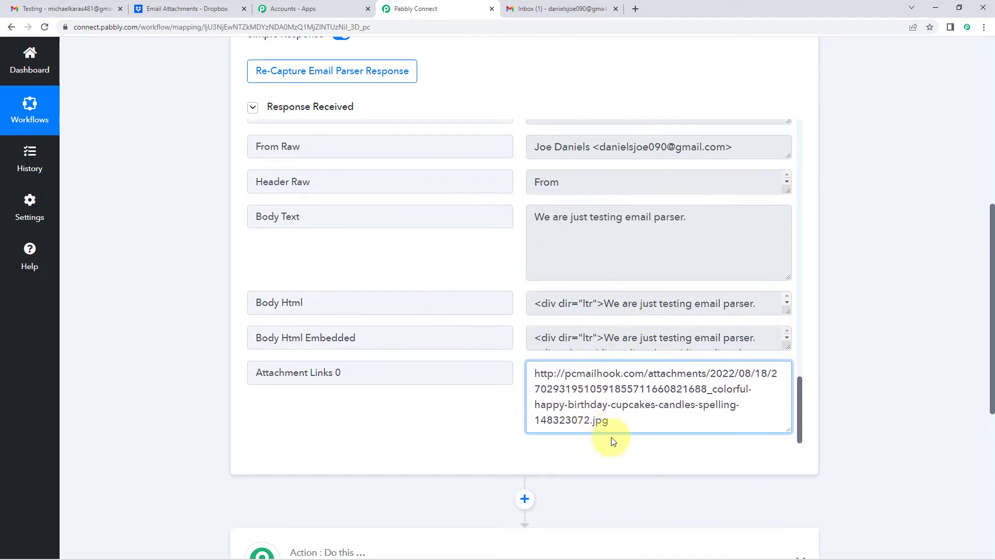
left_click_drag(605, 426, 513, 367)
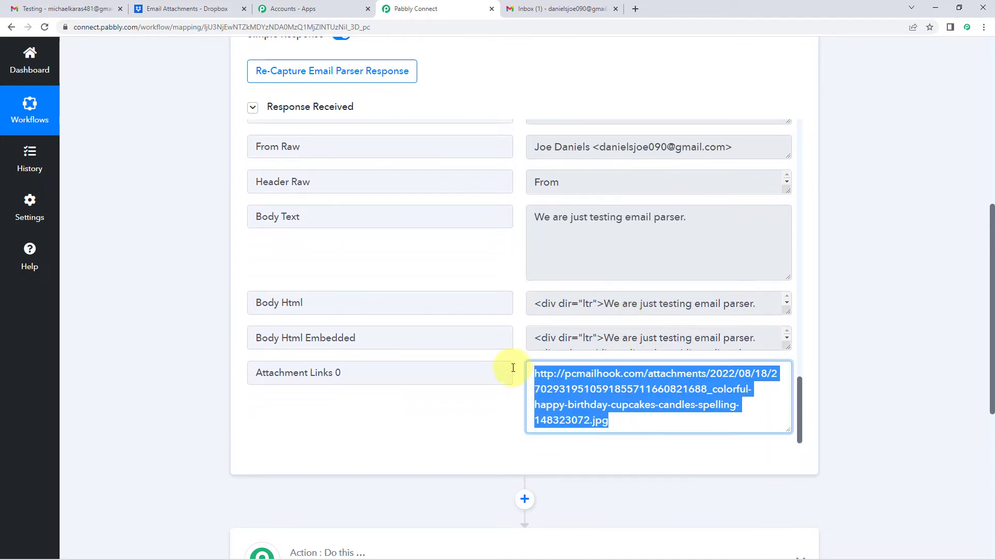
right_click(566, 388)
left_click(582, 395)
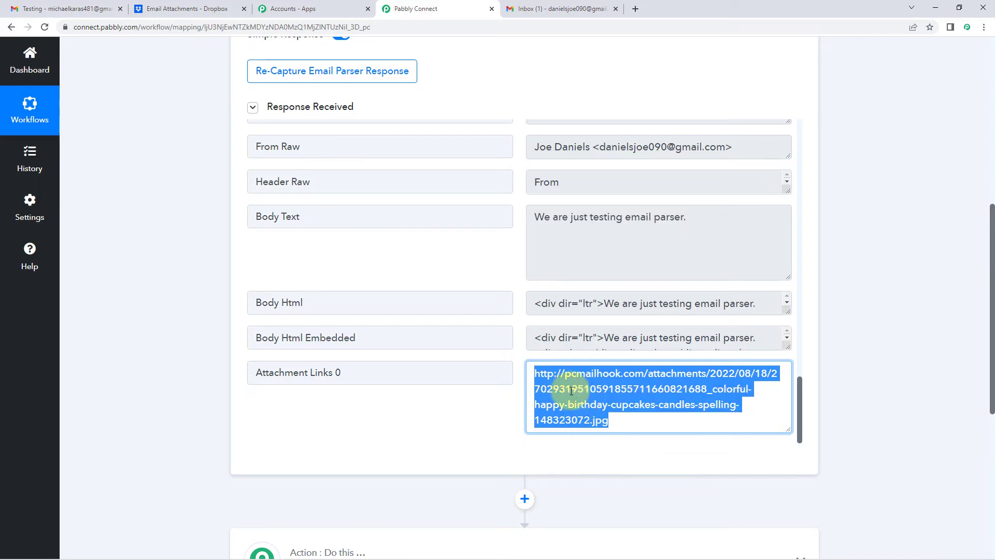
Step: Load the copied attachment link in a new Chrome tab
left_click(635, 9)
right_click(605, 26)
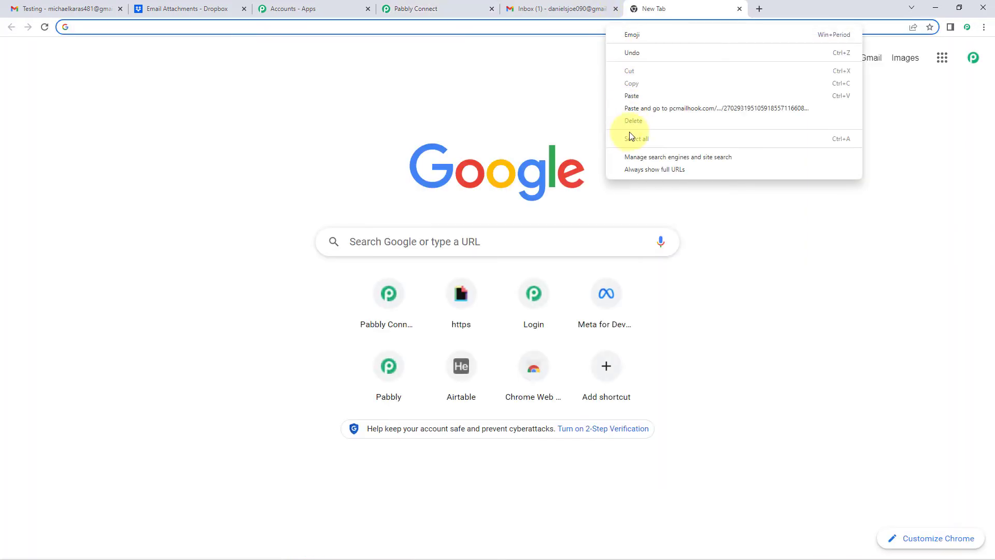
left_click(634, 94)
key("Return")
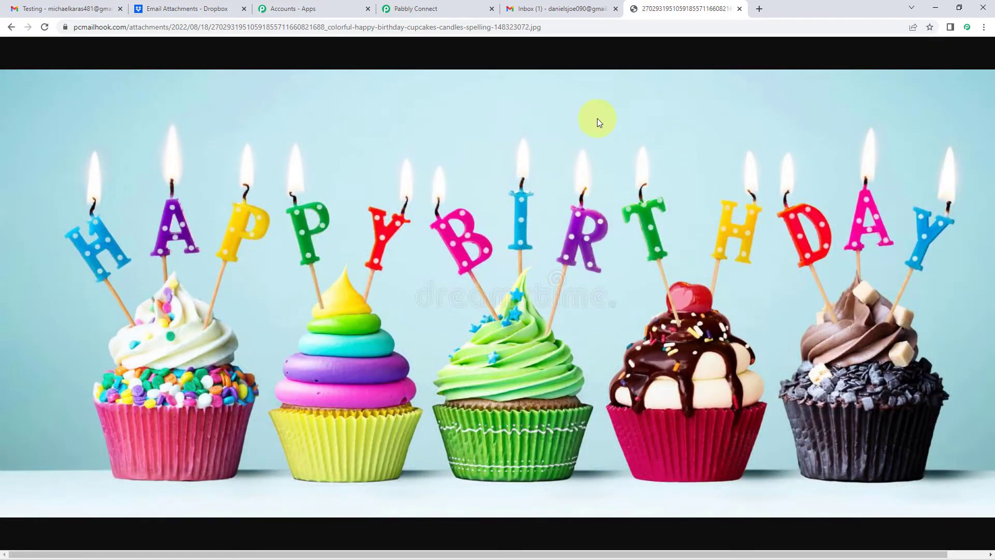
Step: Compare the loaded image with the Testing email's birthday cupcakes attachment
left_click(562, 8)
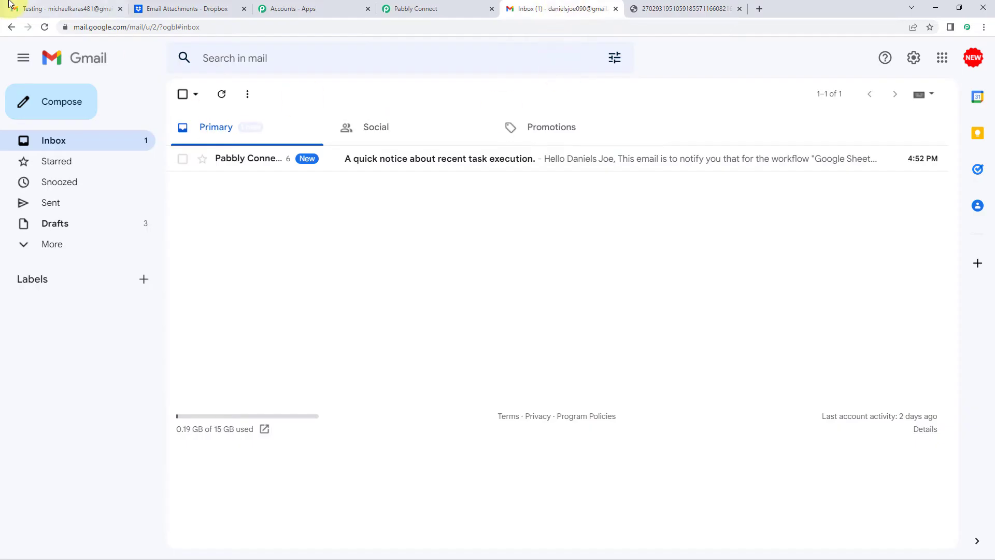
left_click(47, 8)
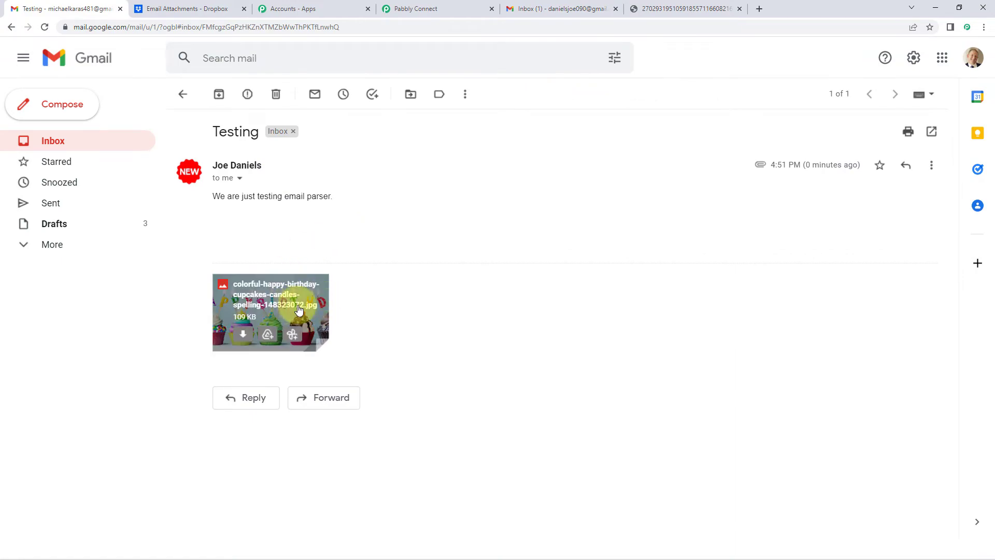
left_click(725, 11)
Step: Close the image tab and return to the Pabbly Connect workflow's next action step
left_click(740, 9)
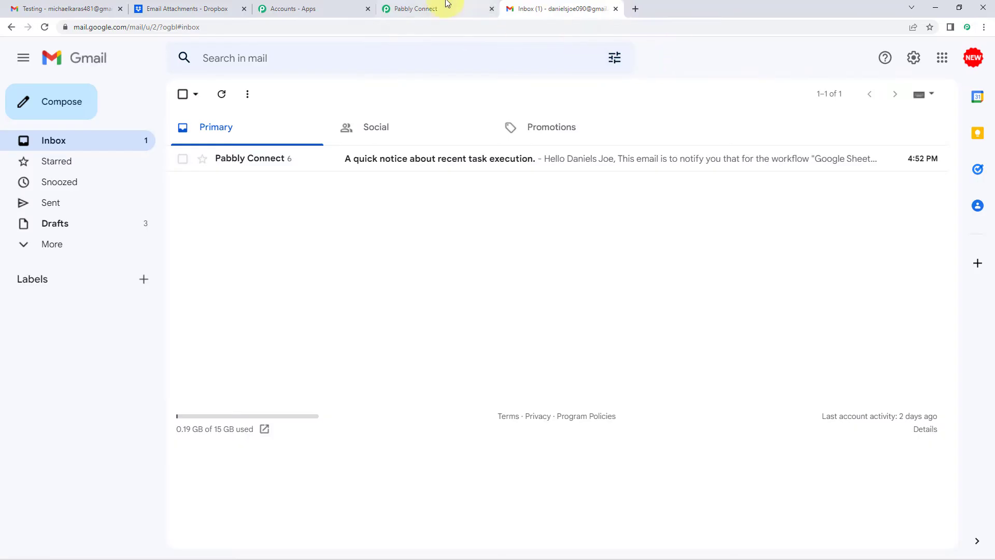
left_click(443, 8)
left_click(843, 278)
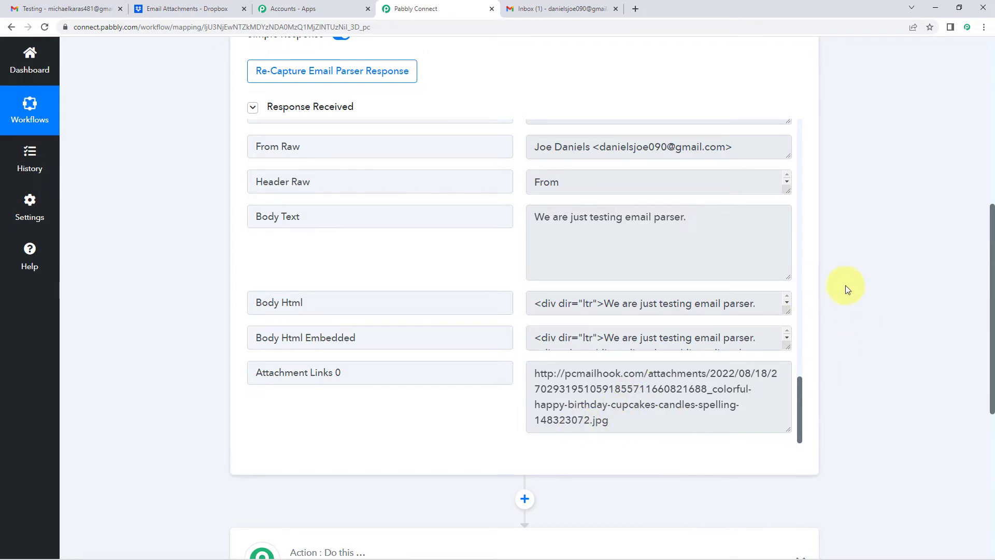
scroll(855, 259, "down", 7)
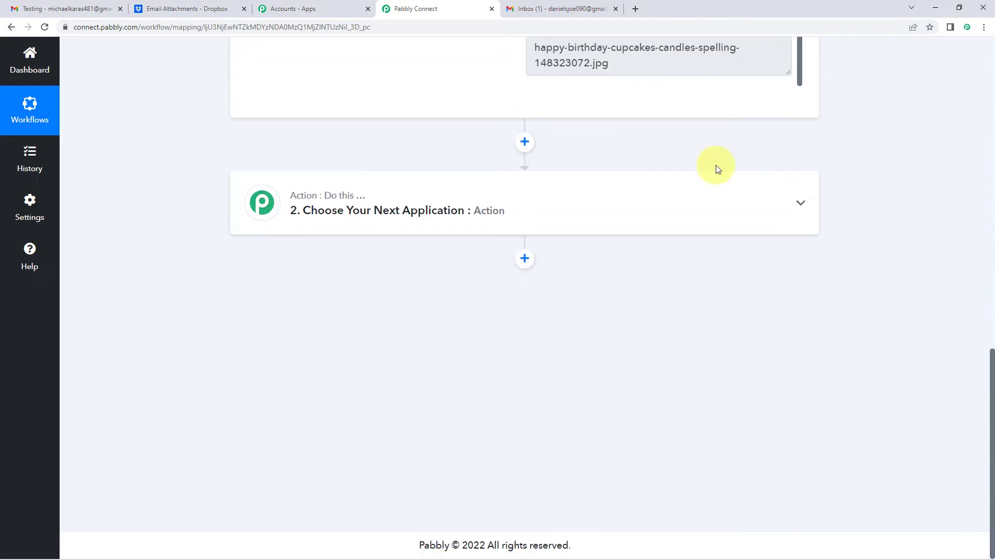
Step: Set the second action step to Dropbox with the Upload File action event
left_click(542, 212)
scroll(183, 275, "down", 1)
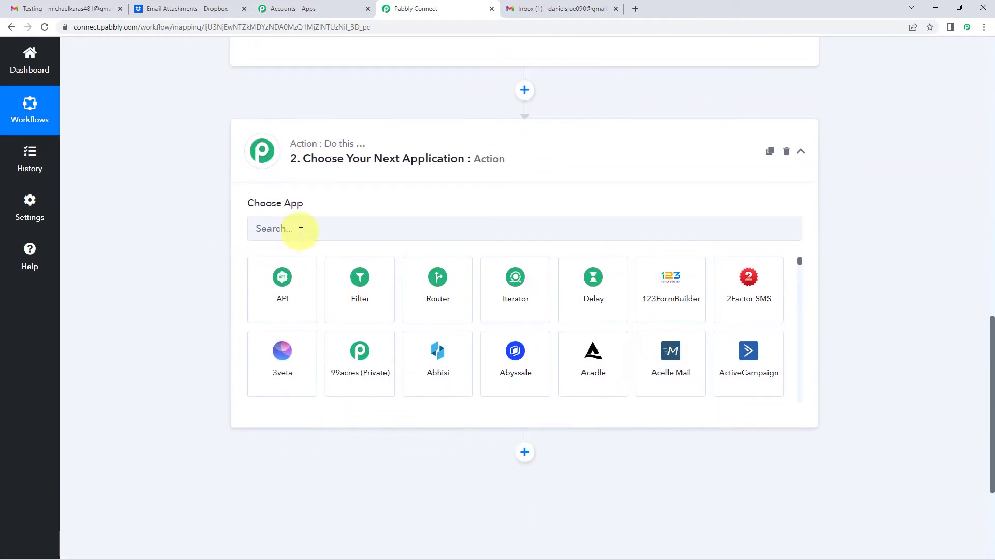
left_click(300, 230)
type("Dorp")
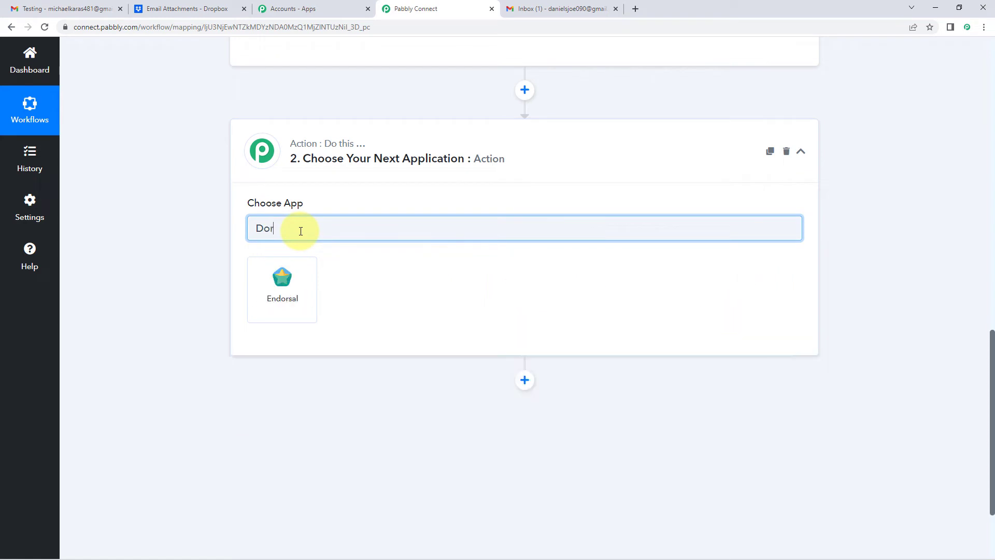
key("BackSpace")
key("BackSpace")
key("BackSpace")
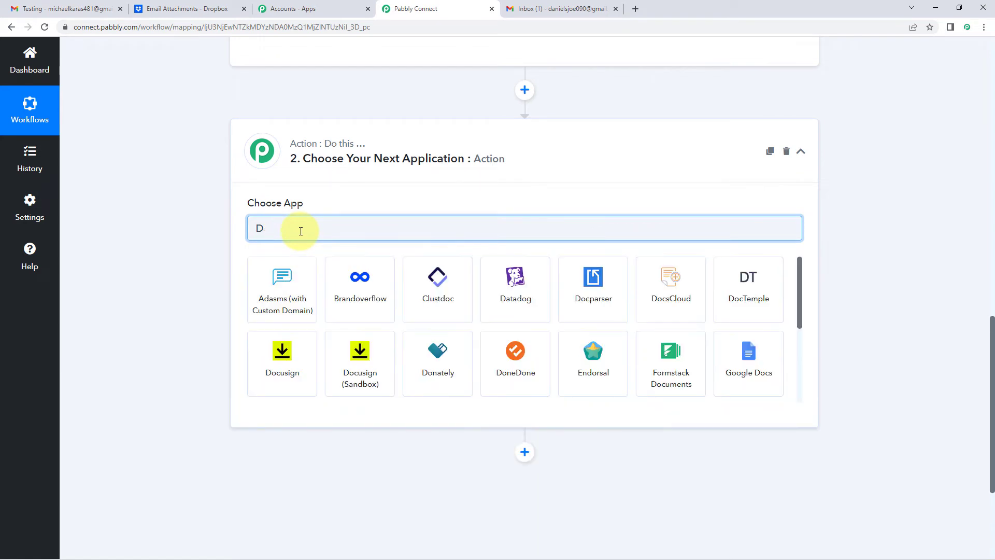
type("rop")
left_click(385, 274)
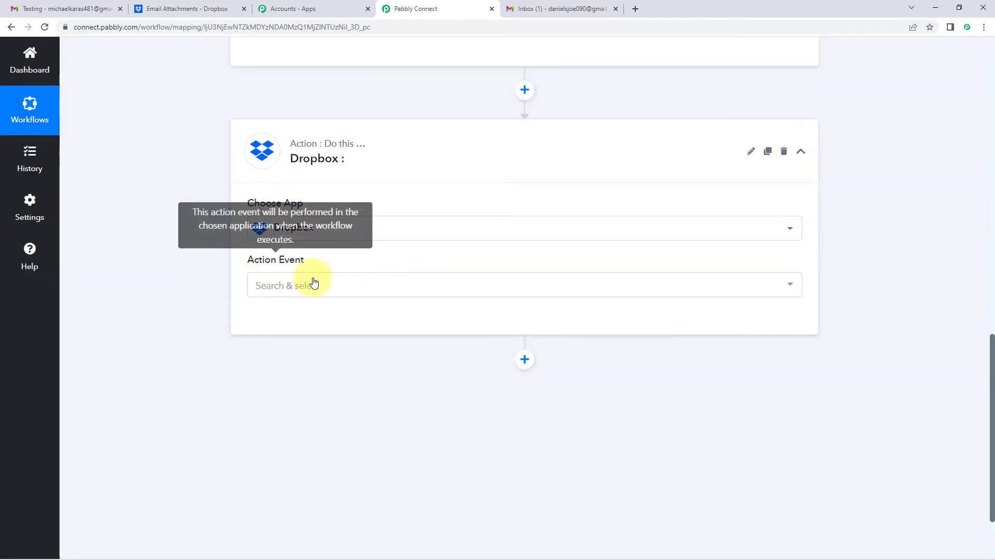
left_click(333, 287)
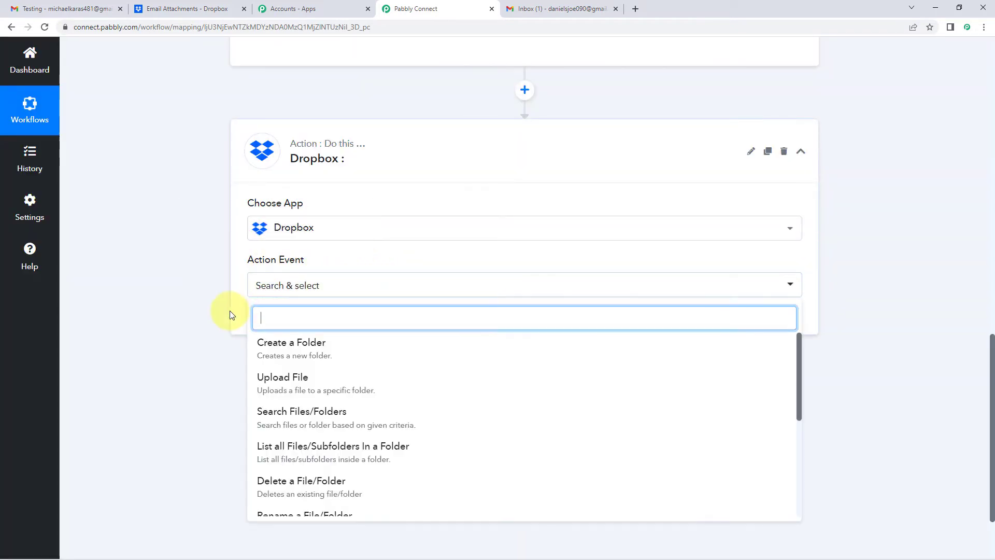
scroll(225, 313, "down", 2)
left_click(328, 282)
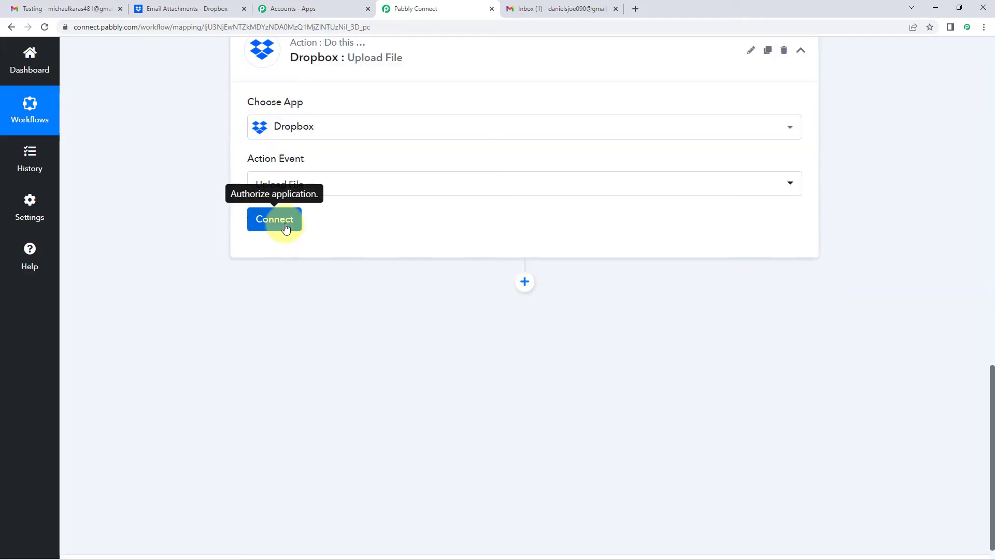
Step: Add and authorize a new Dropbox connection, checking the empty Email Attachments folder
left_click(285, 228)
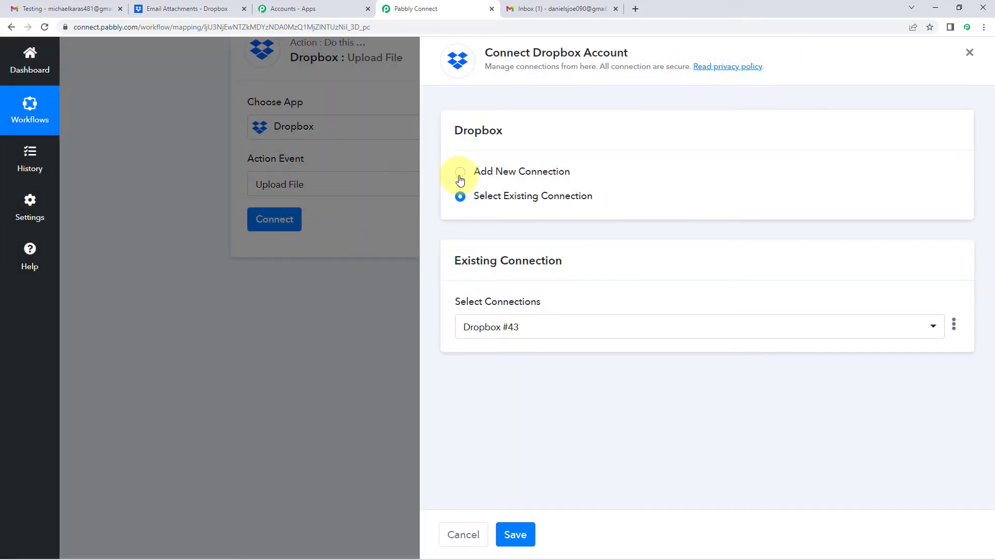
left_click(461, 176)
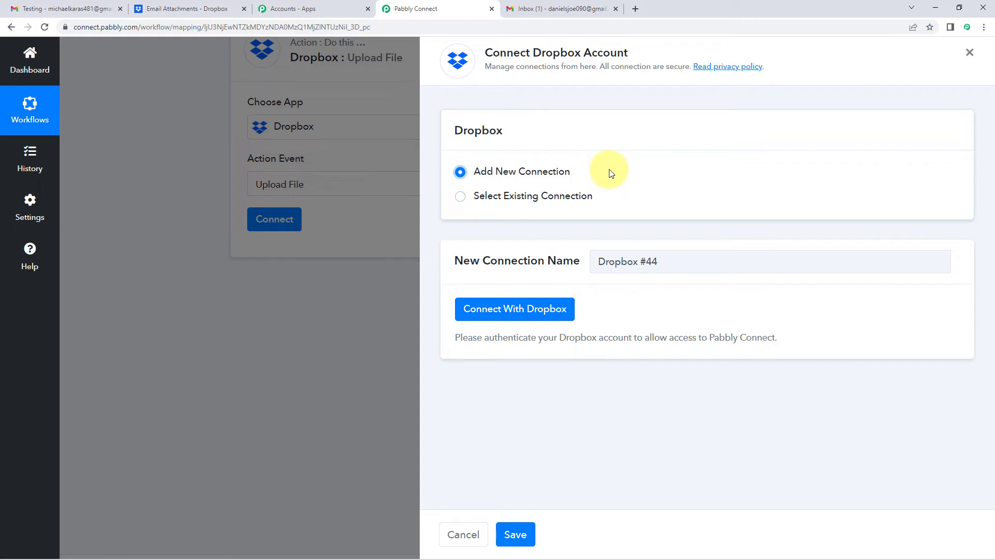
left_click(500, 312)
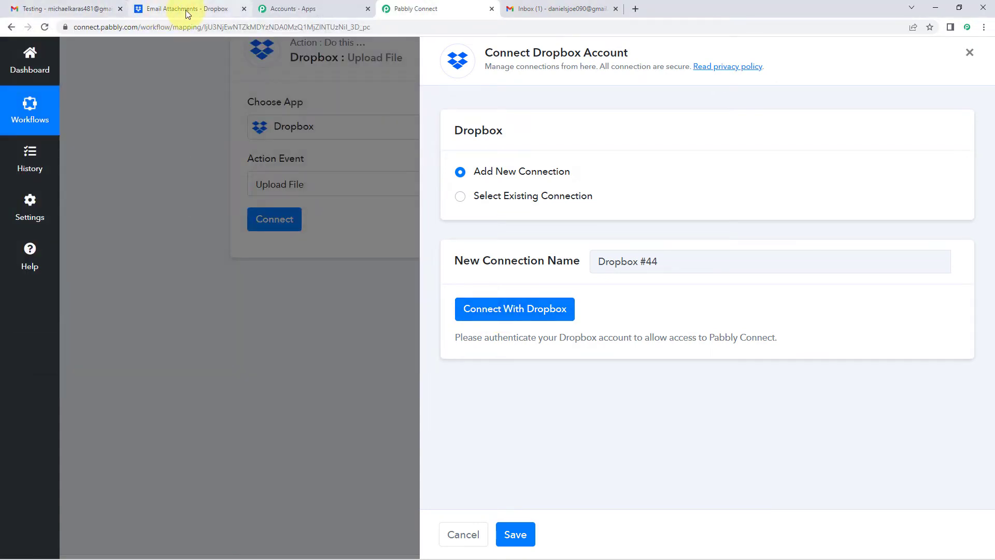
left_click(188, 9)
left_click(436, 9)
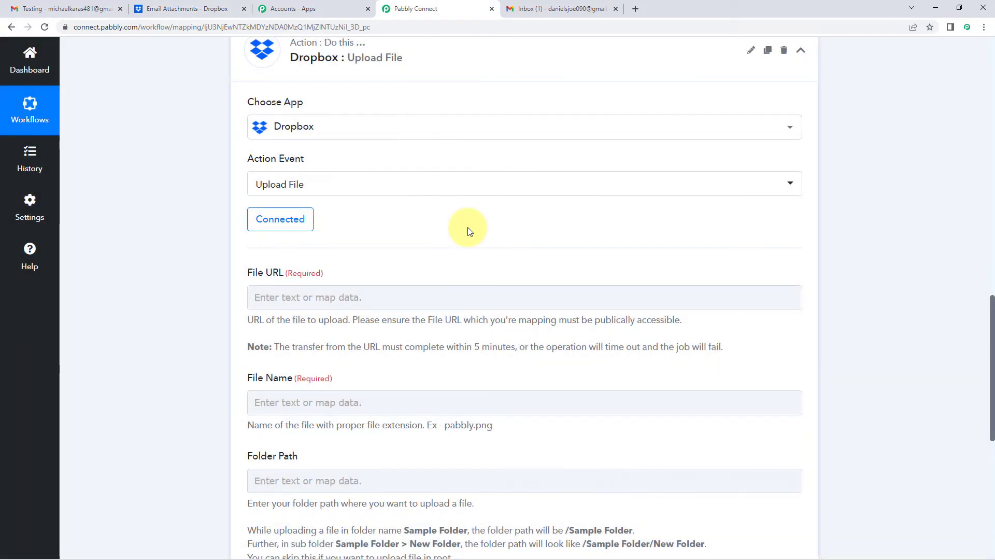
Step: Review the full attachment URL captured in the Email Parser response
scroll(164, 252, "down", 2)
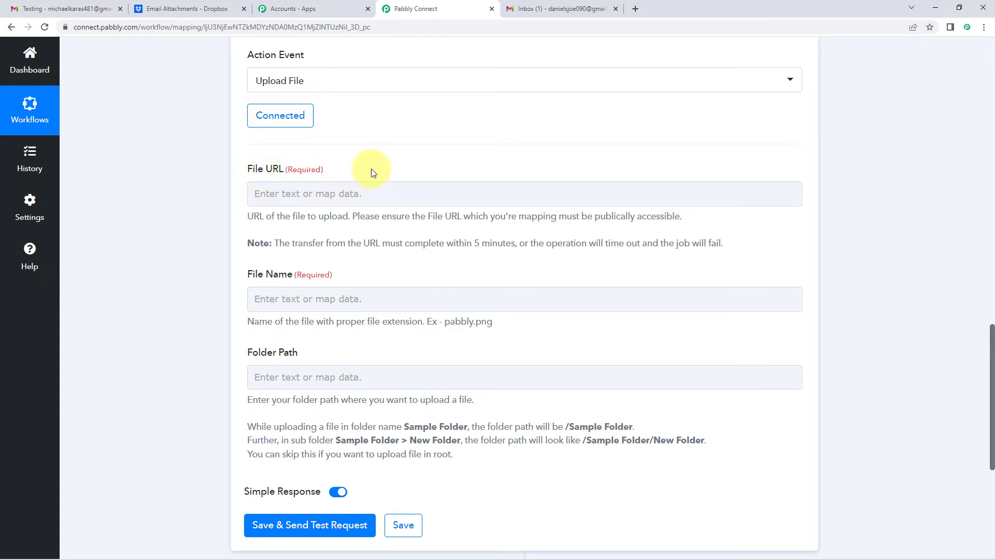
scroll(437, 228, "up", 8)
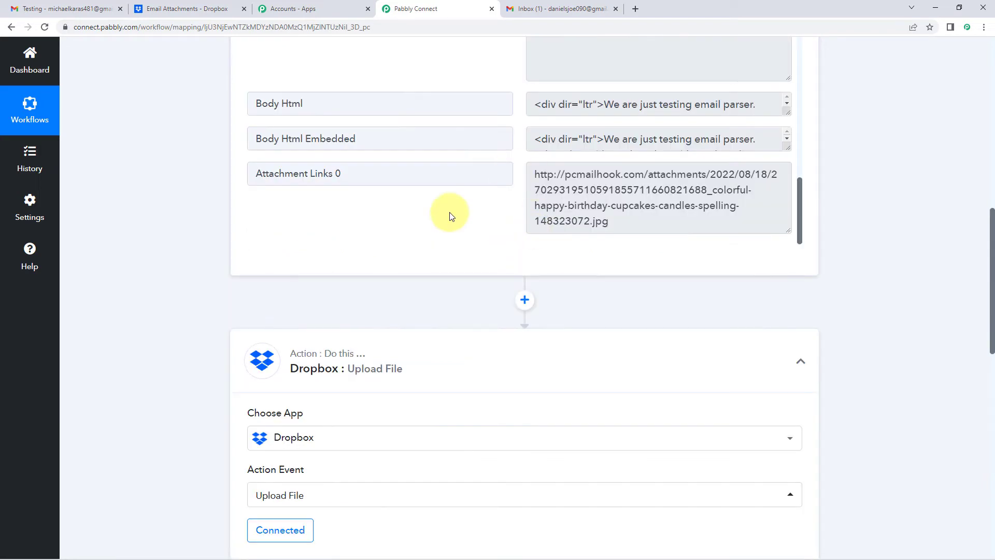
scroll(473, 226, "down", 2)
scroll(480, 231, "up", 2)
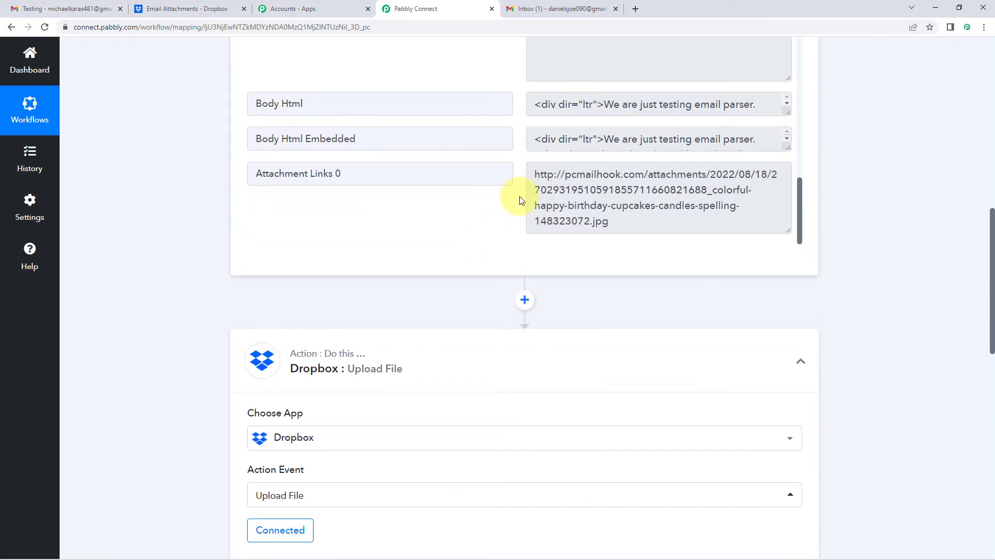
scroll(518, 196, "up", 1)
scroll(518, 195, "down", 1)
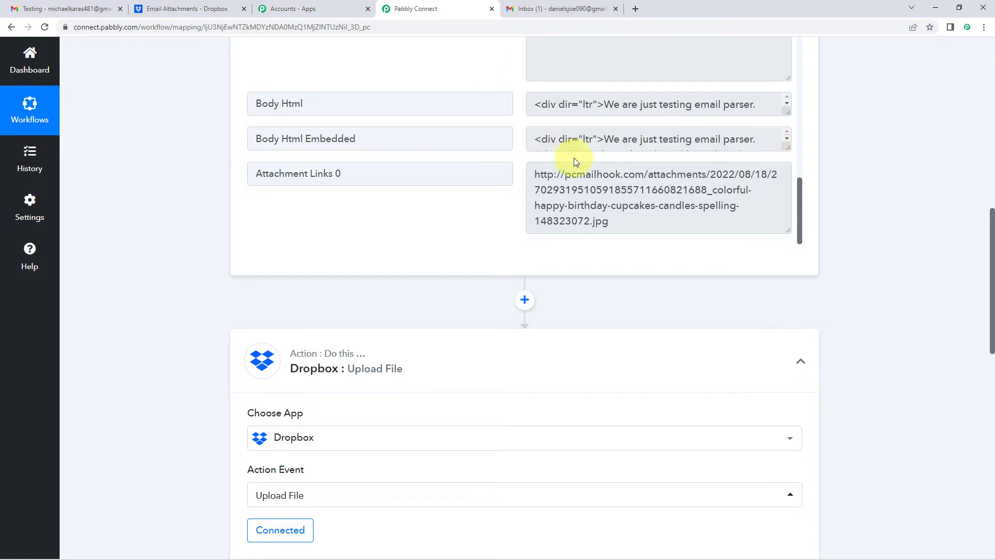
left_click_drag(612, 223, 533, 172)
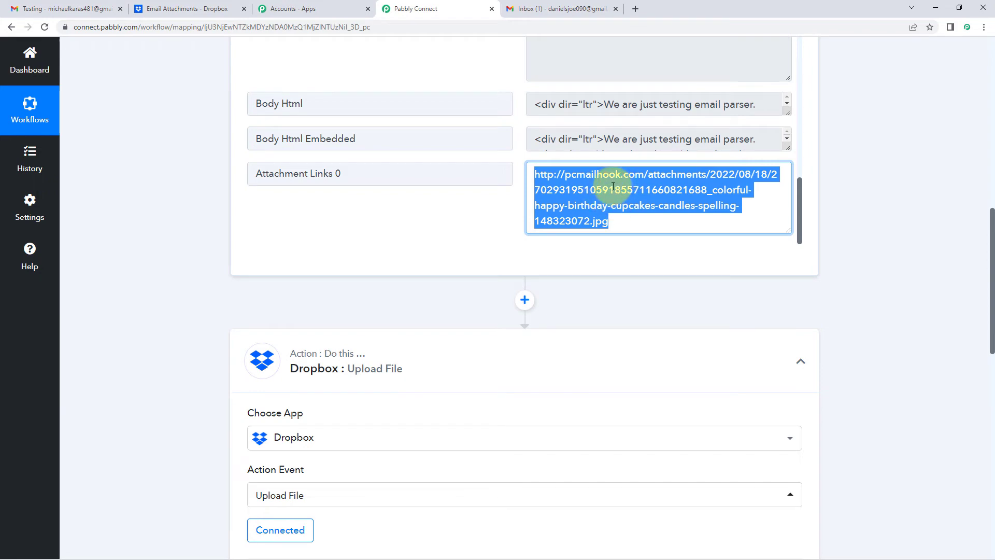
scroll(329, 229, "down", 5)
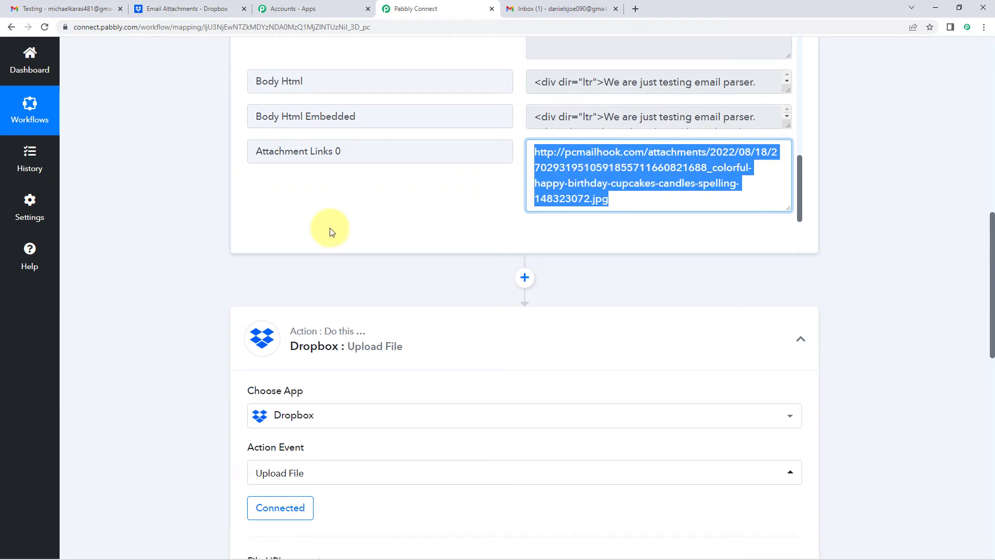
Step: Map Email Parser's Attachment Links 0 into the Dropbox File URL field
left_click(309, 326)
left_click(233, 322)
scroll(200, 283, "down", 3)
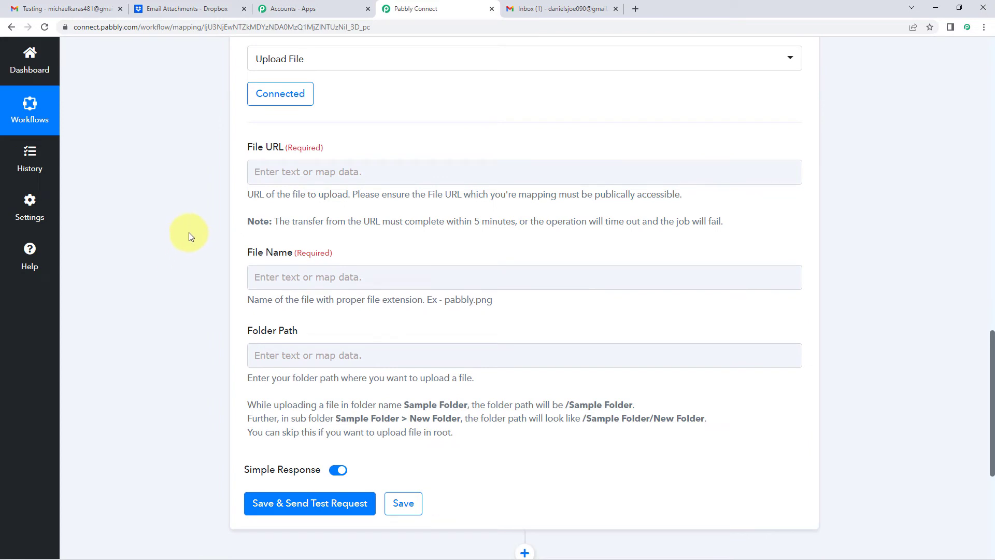
left_click(278, 172)
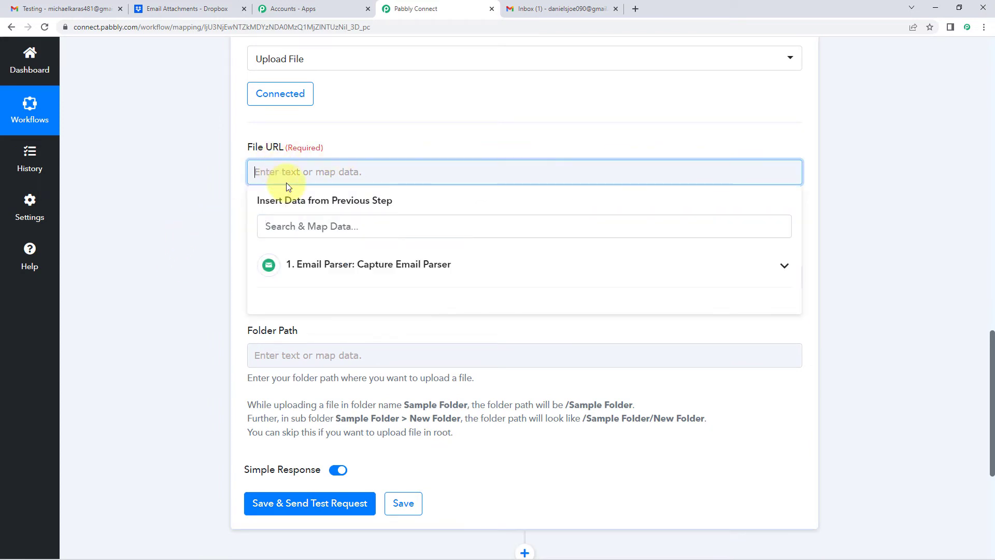
left_click(349, 270)
scroll(417, 349, "down", 1)
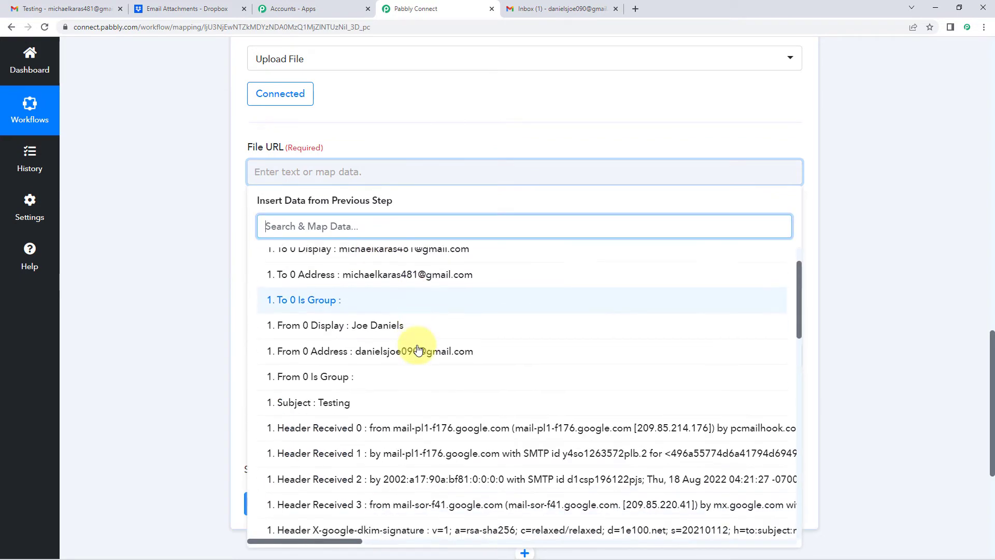
scroll(383, 283, "down", 4)
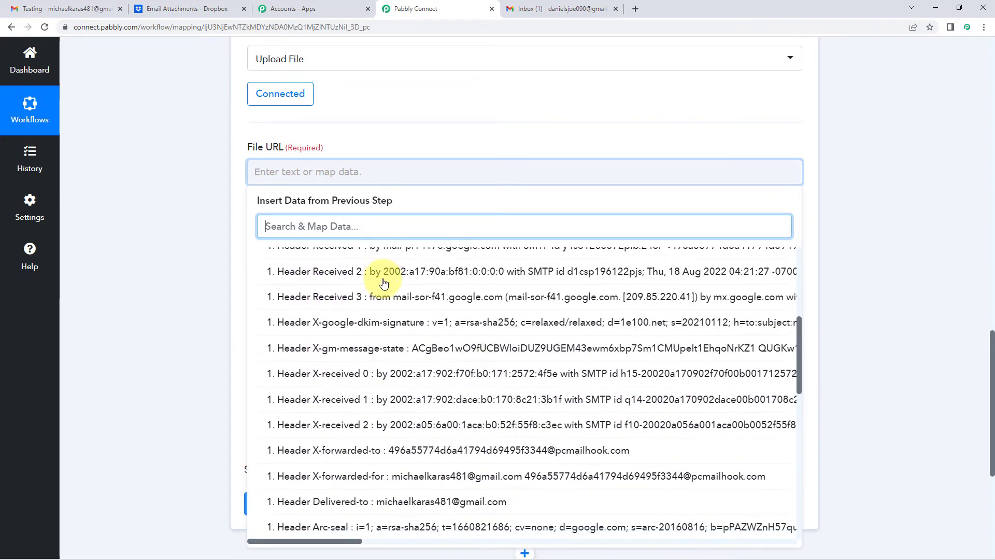
scroll(394, 301, "down", 6)
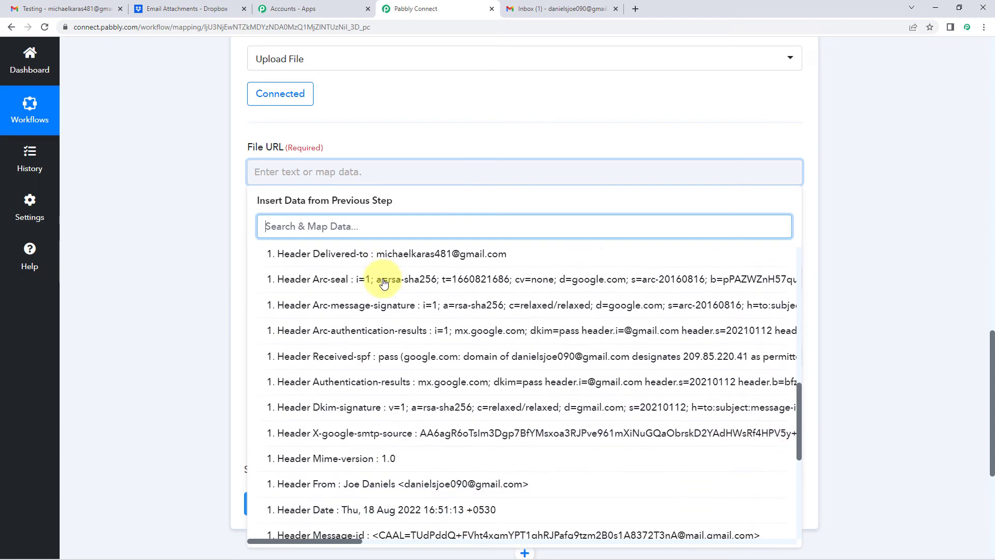
scroll(407, 326, "down", 4)
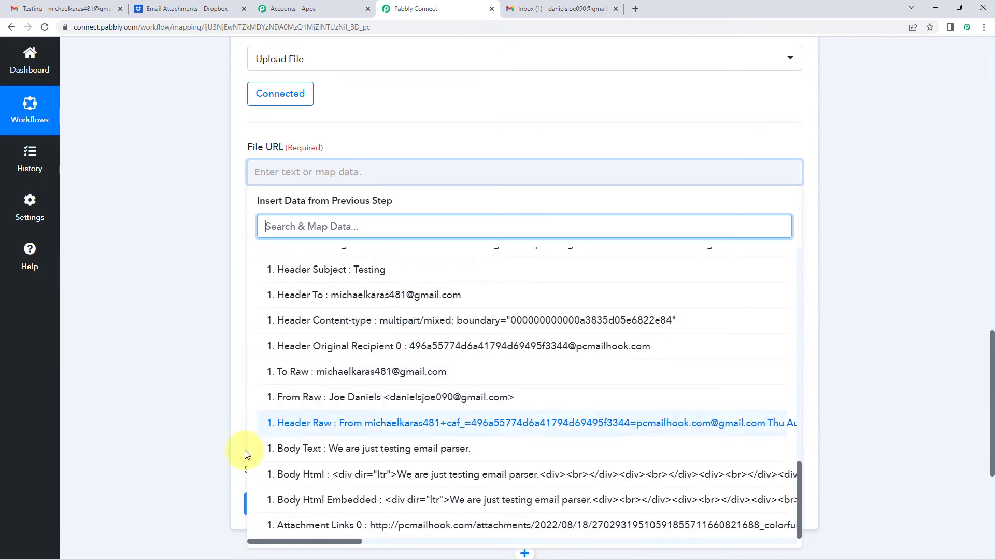
left_click(346, 530)
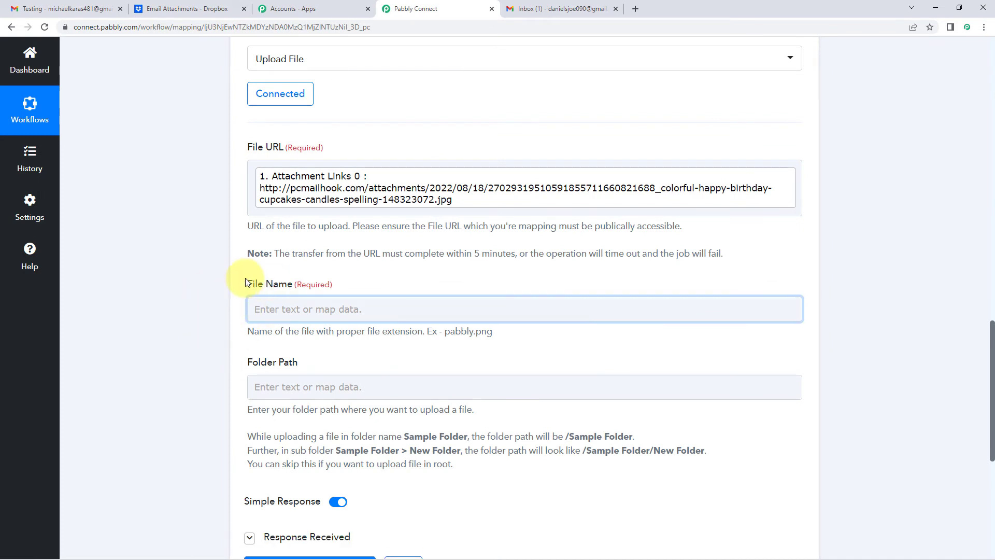
scroll(255, 283, "down", 1)
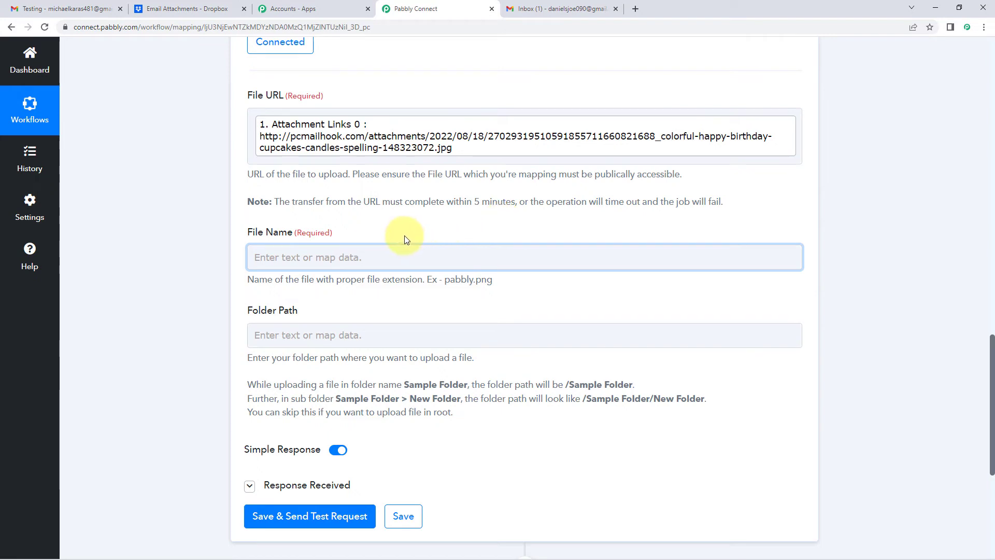
scroll(404, 235, "up", 9)
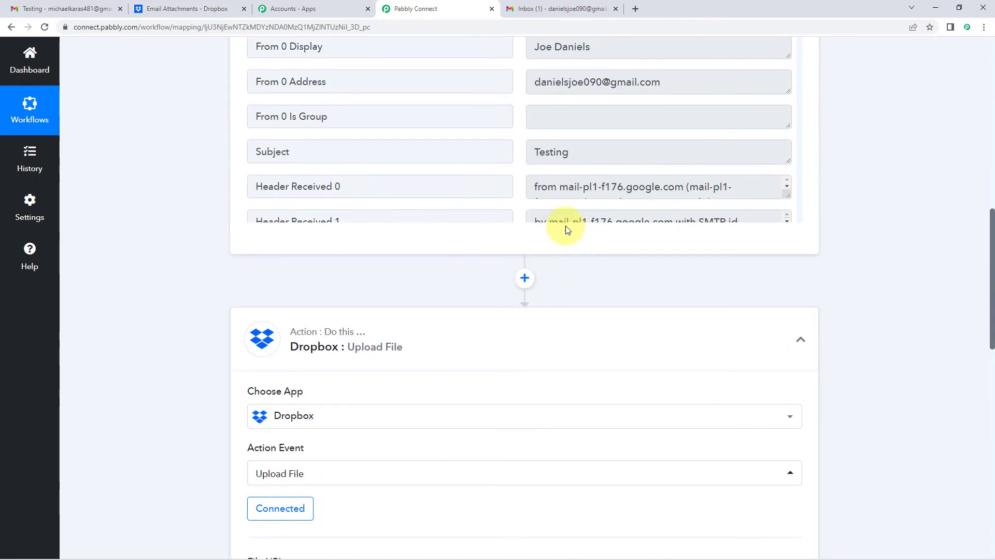
scroll(519, 215, "down", 2)
scroll(605, 240, "up", 3)
scroll(572, 257, "down", 4)
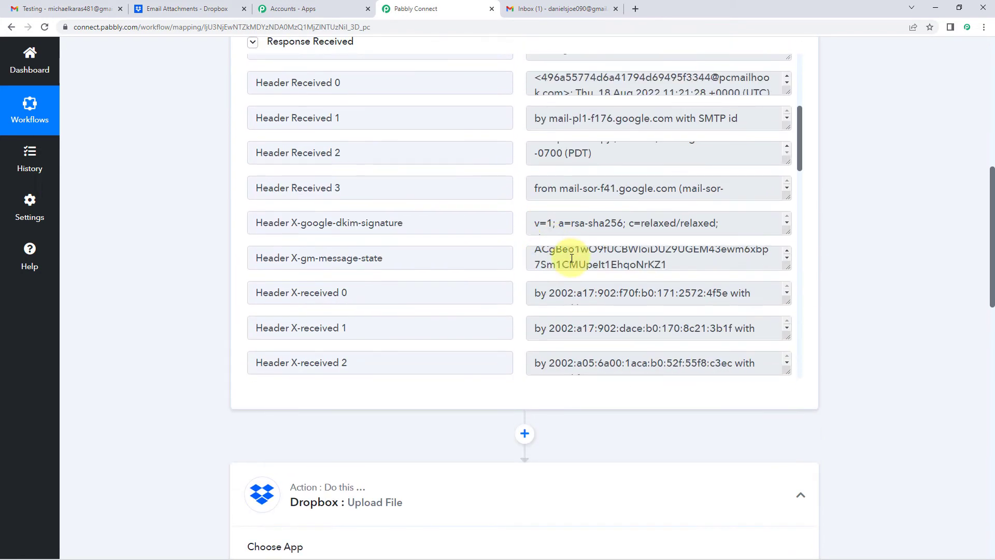
left_click_drag(534, 153, 764, 403)
left_click(584, 354)
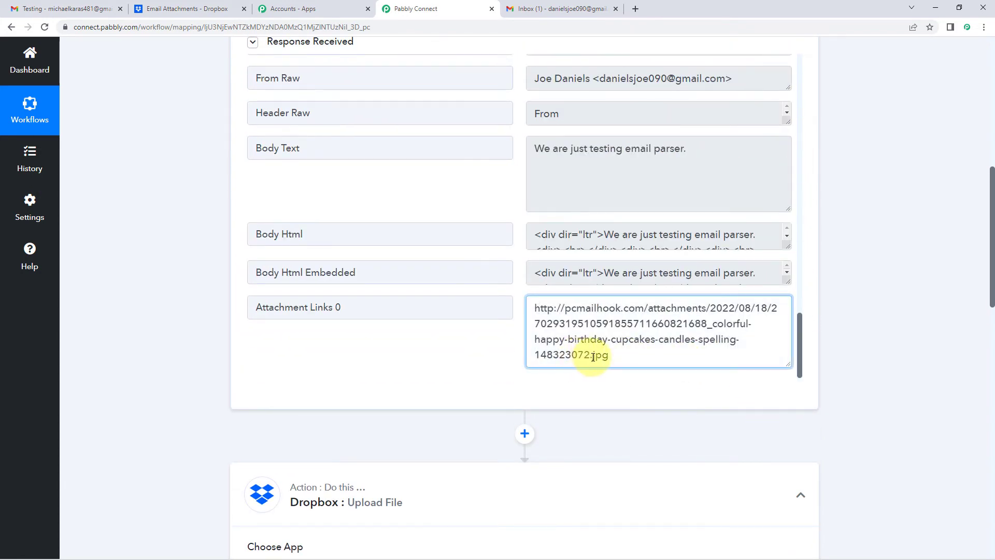
left_click_drag(592, 357, 615, 355)
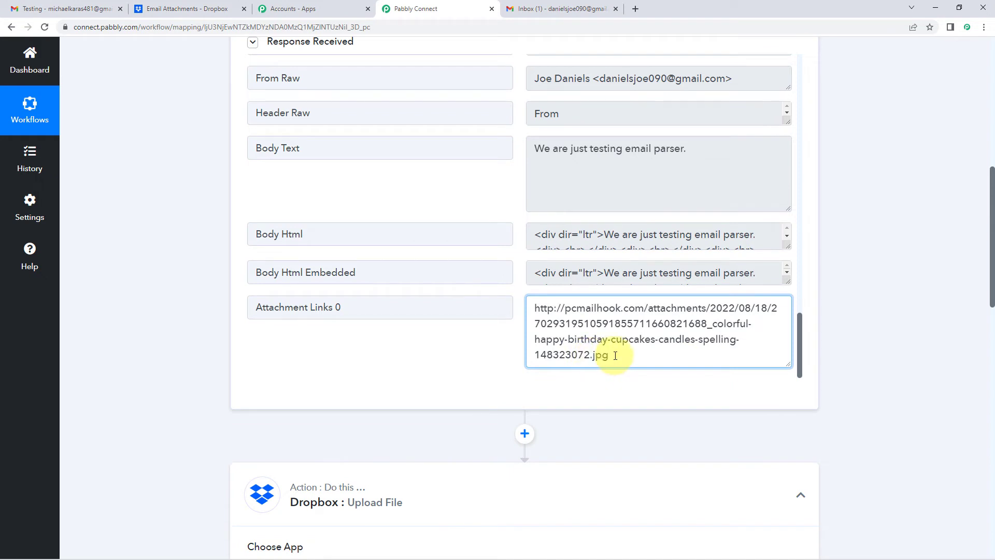
mouse_move(615, 355)
left_mouse_down()
mouse_move(596, 355)
mouse_move(614, 357)
left_mouse_up()
double_click(609, 357)
scroll(484, 361, "down", 2)
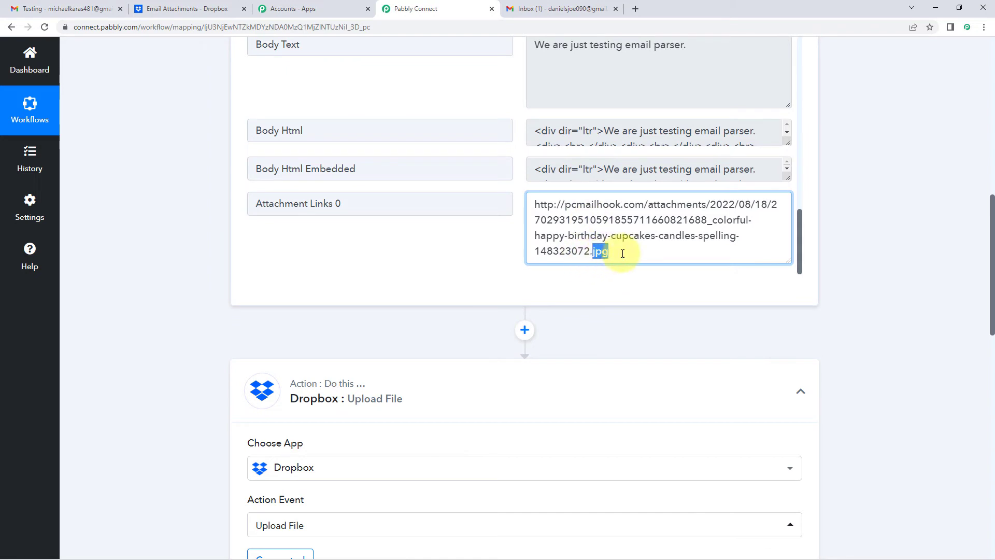
scroll(508, 265, "down", 1)
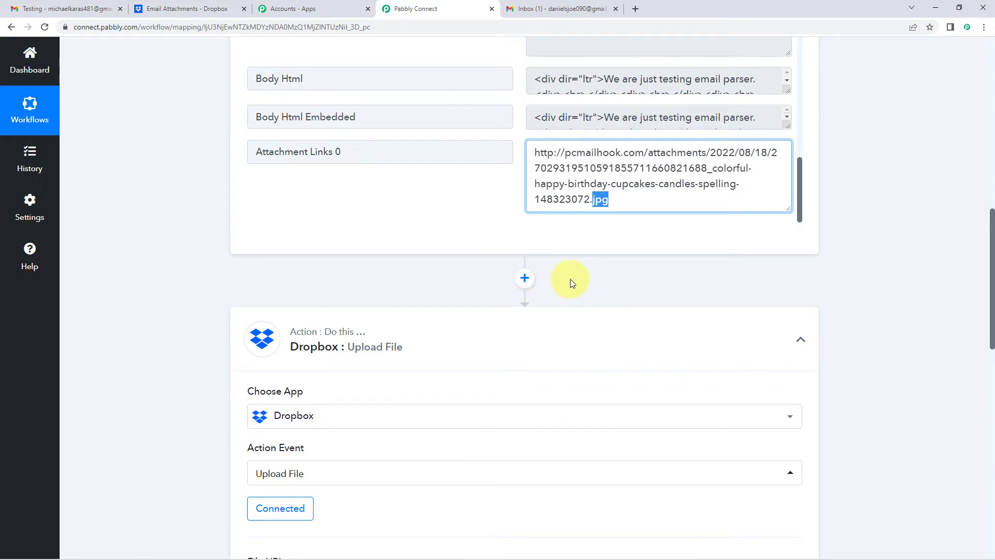
Step: Insert a connected Text Formatter by Pabbly step using the Split Text action
left_click(524, 279)
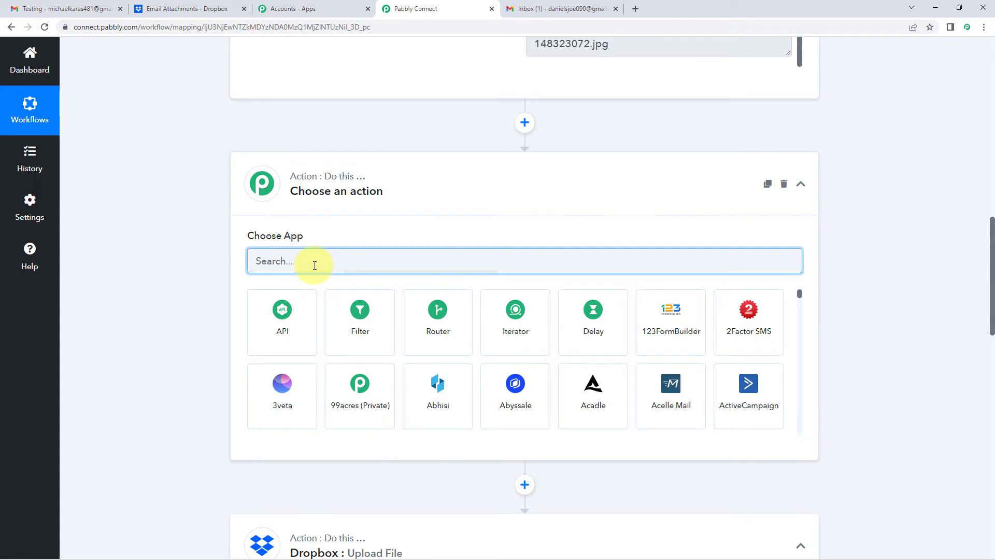
type("Text")
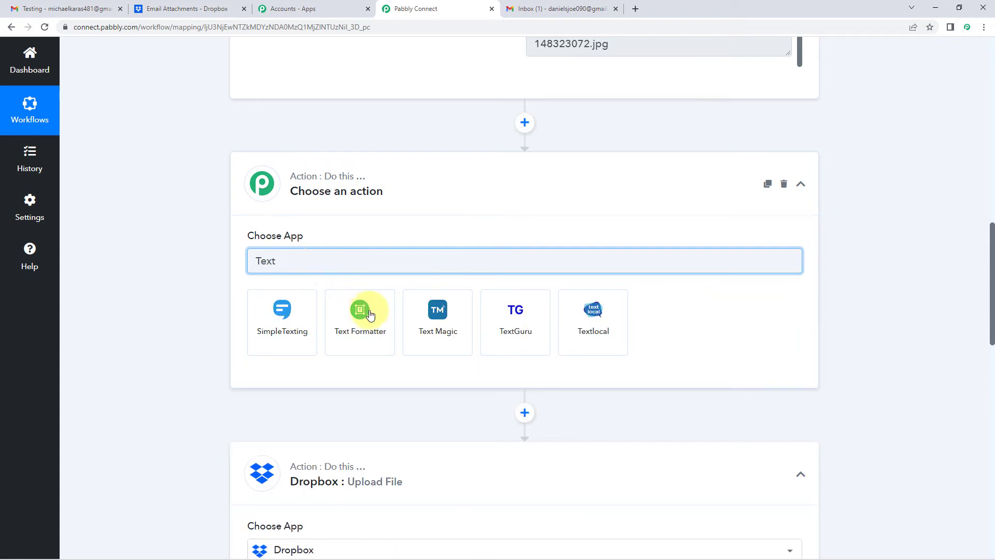
left_click(371, 315)
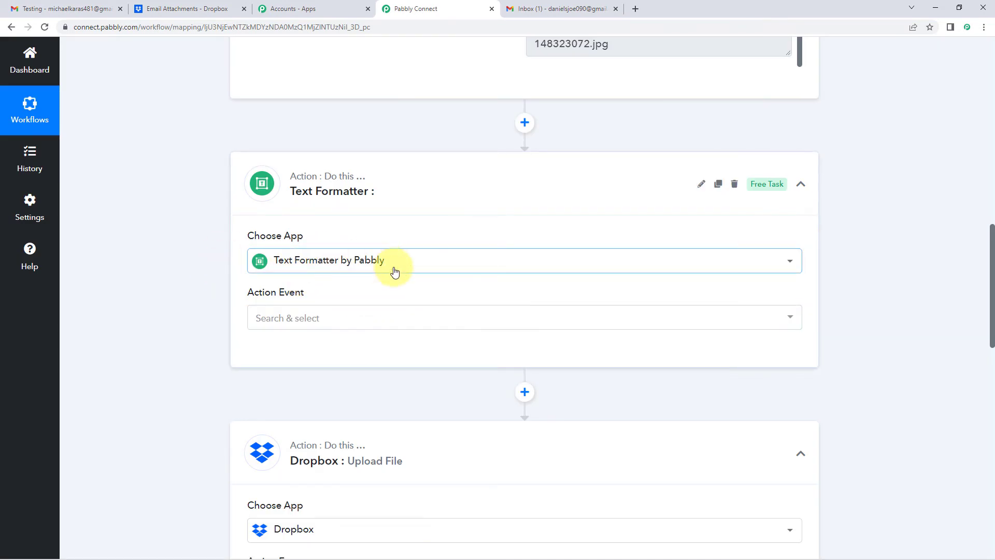
scroll(442, 267, "down", 1)
left_click(337, 264)
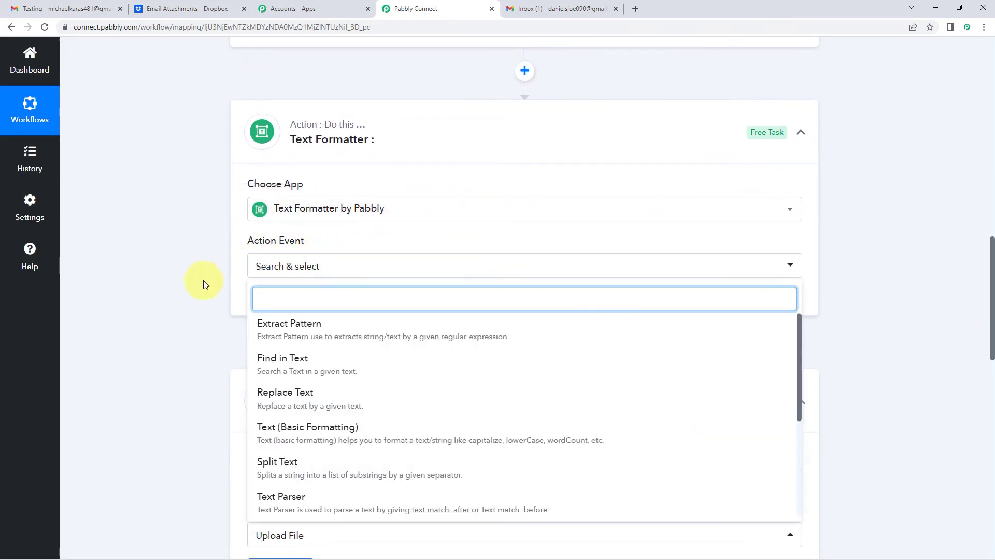
scroll(203, 279, "down", 2)
left_click(311, 362)
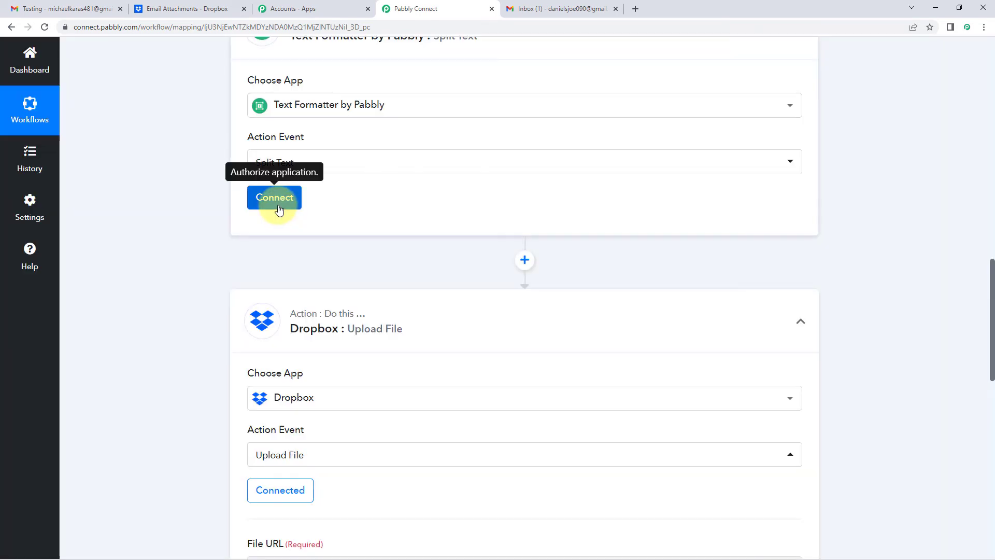
left_click(279, 207)
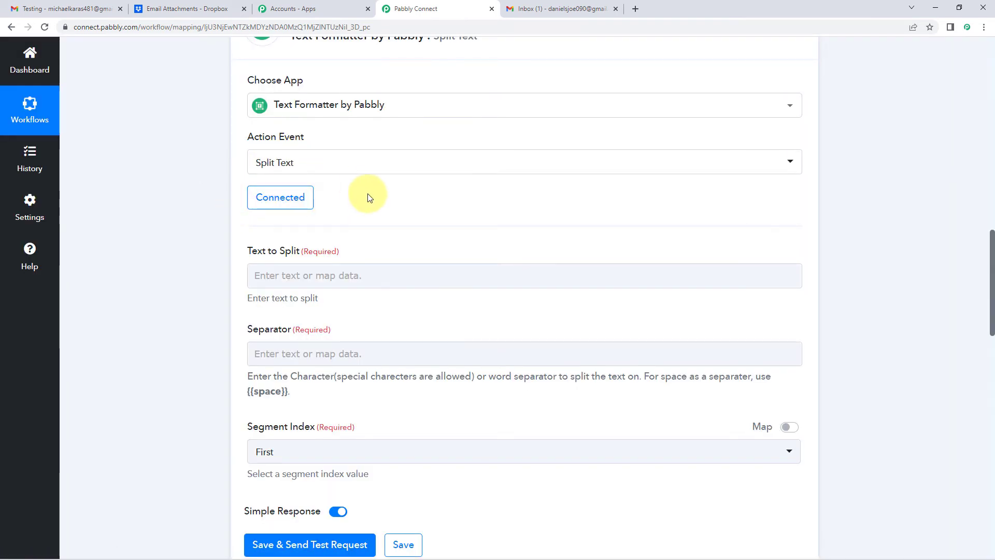
Step: Map Email Parser's Attachment Links 0 into the Text to Split field
scroll(322, 185, "down", 1)
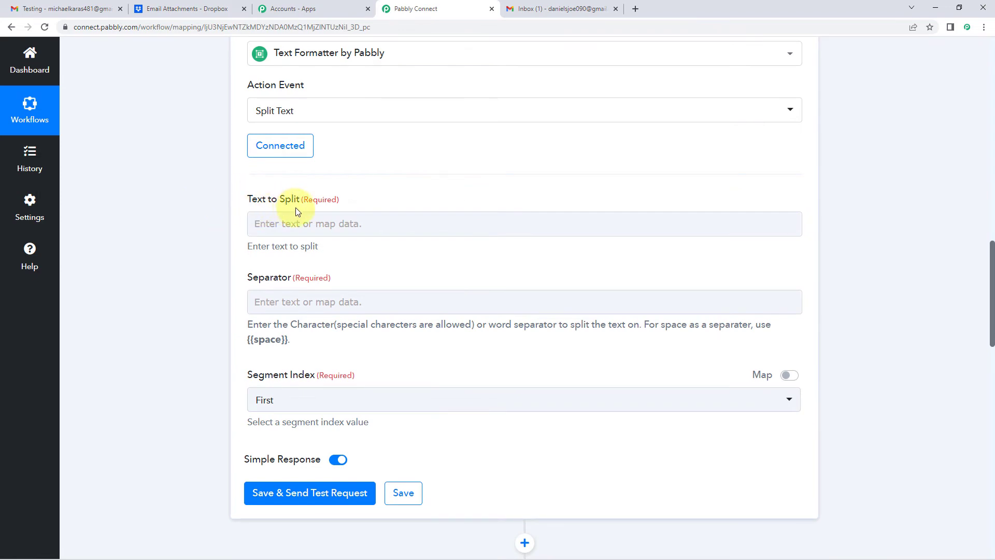
scroll(392, 204, "up", 1)
scroll(393, 203, "up", 8)
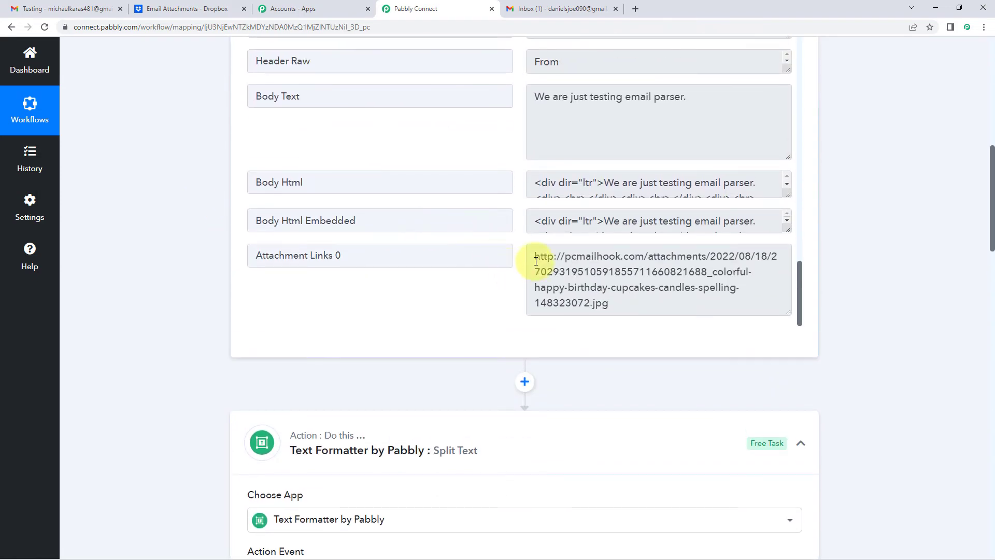
mouse_move(535, 261)
left_mouse_down()
mouse_move(613, 306)
mouse_move(518, 259)
left_mouse_up()
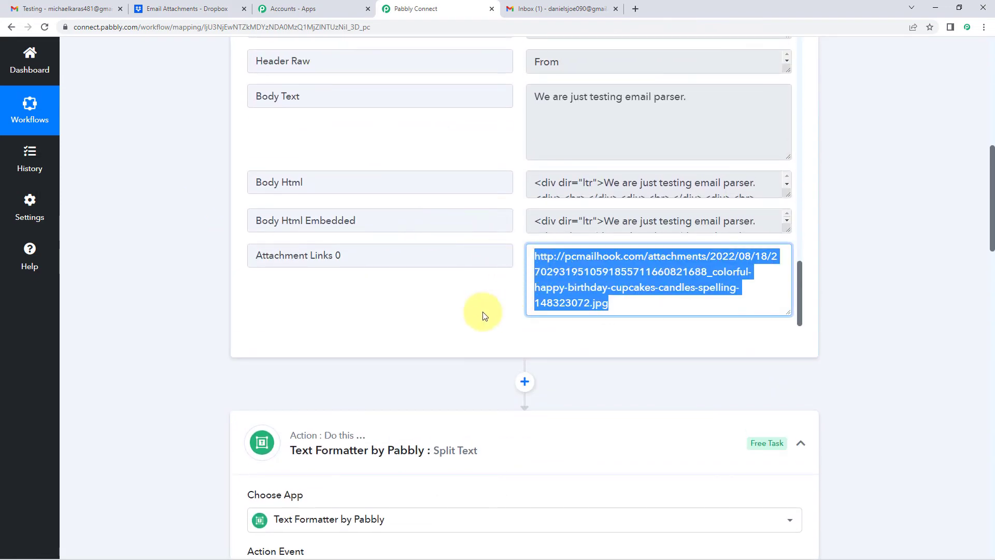
scroll(484, 310, "down", 7)
left_click(280, 338)
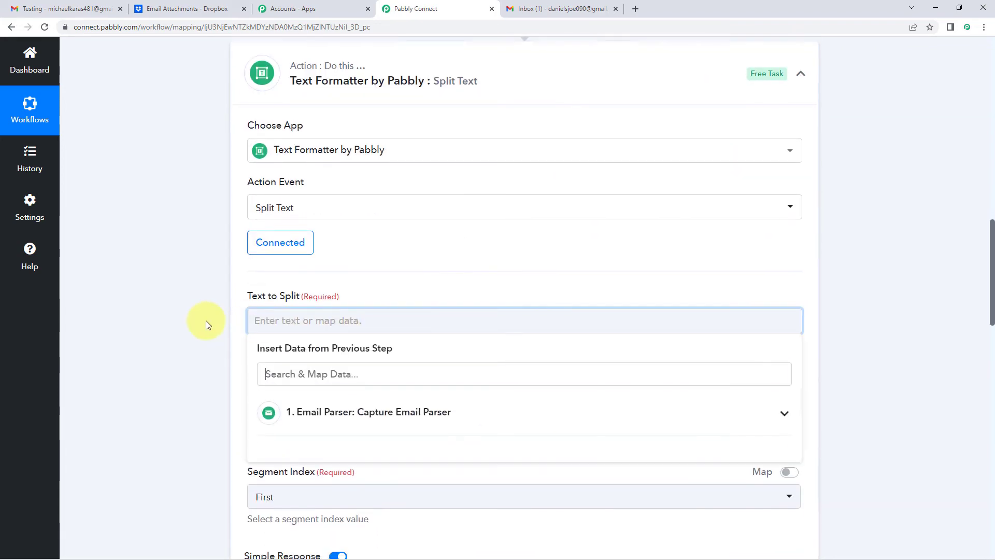
scroll(206, 321, "down", 2)
scroll(256, 241, "down", 1)
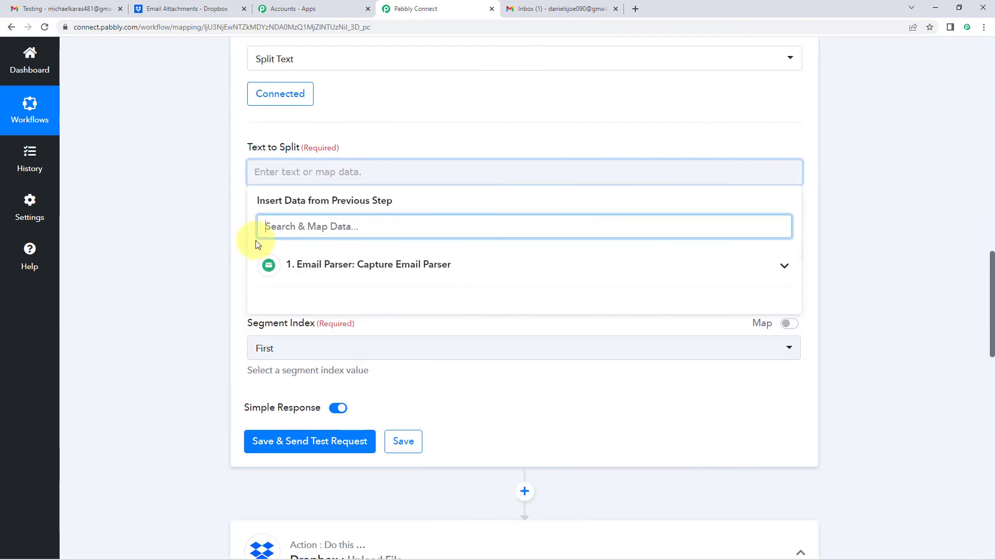
left_click(356, 259)
scroll(336, 348, "down", 15)
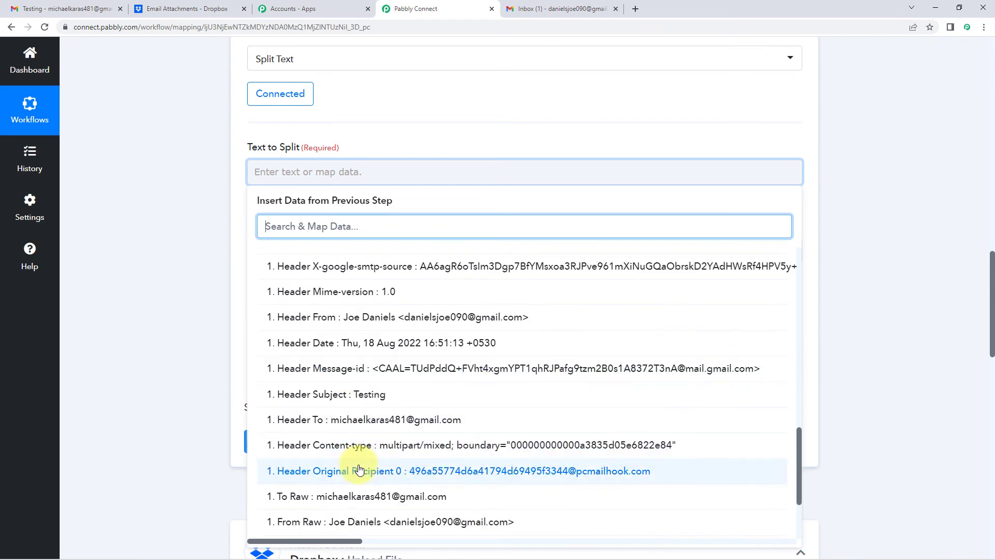
left_click(361, 527)
left_click(204, 363)
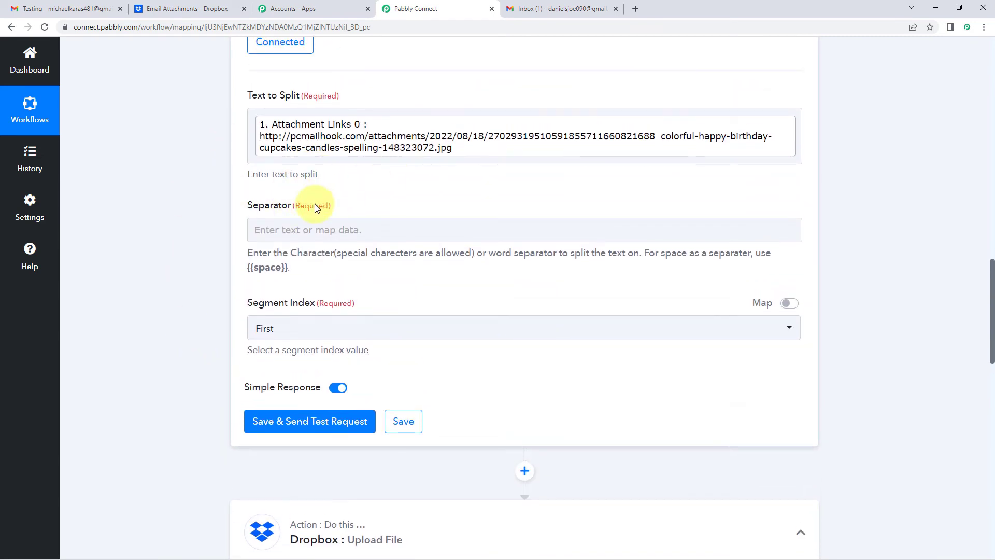
Step: Enter a period '.' as the Separator
left_click(283, 234)
left_click(277, 235)
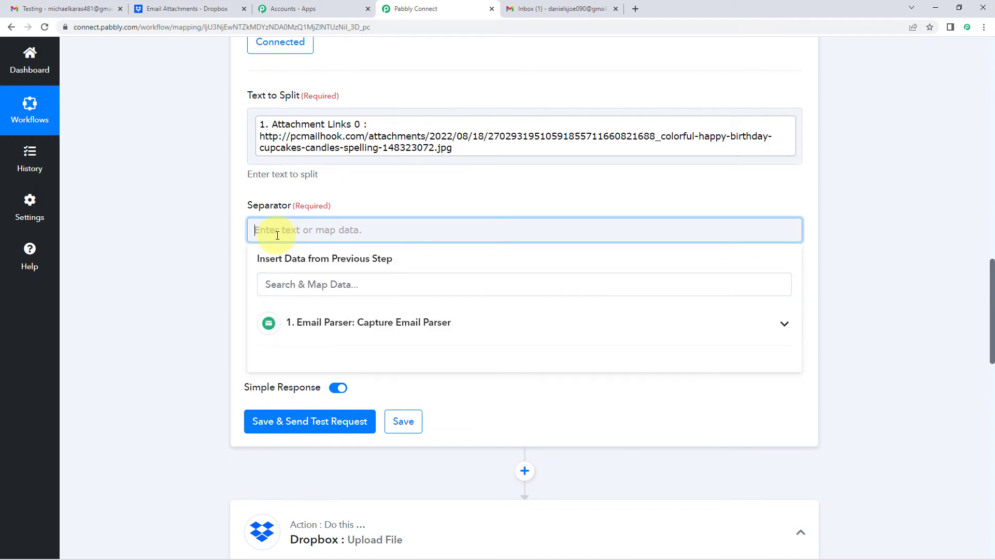
type(".")
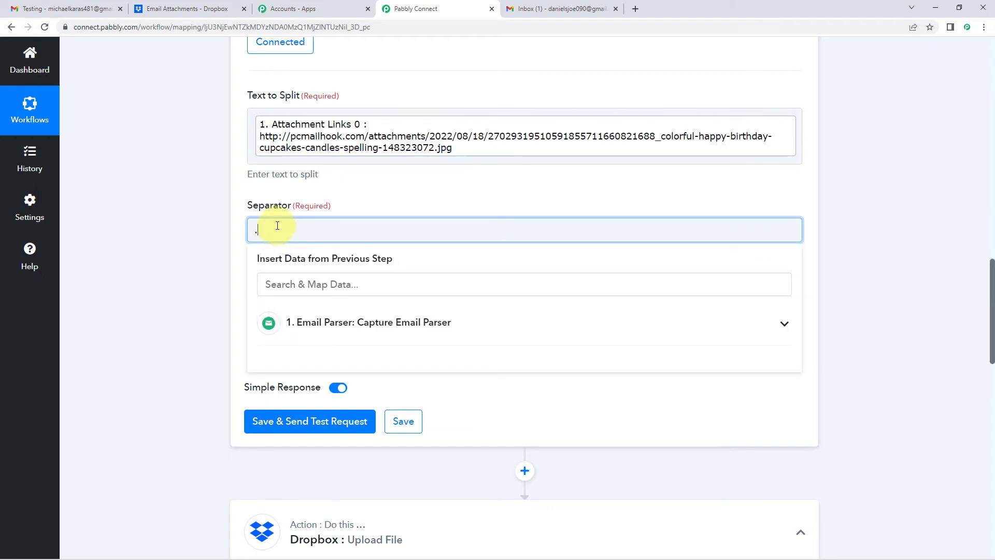
left_click(378, 176)
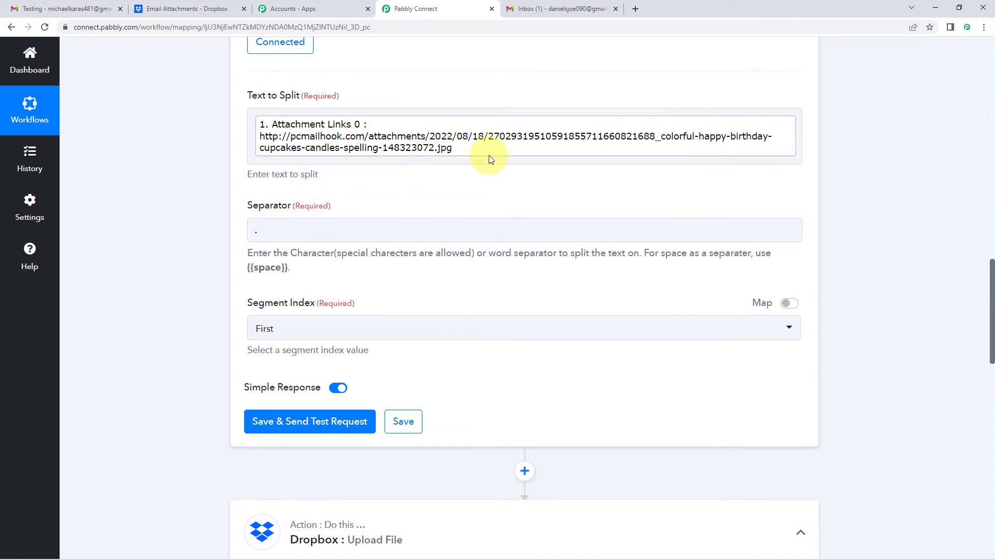
Step: Set Segment Index to Last, save and test, confirming the jpg result
left_click(302, 332)
left_click(280, 432)
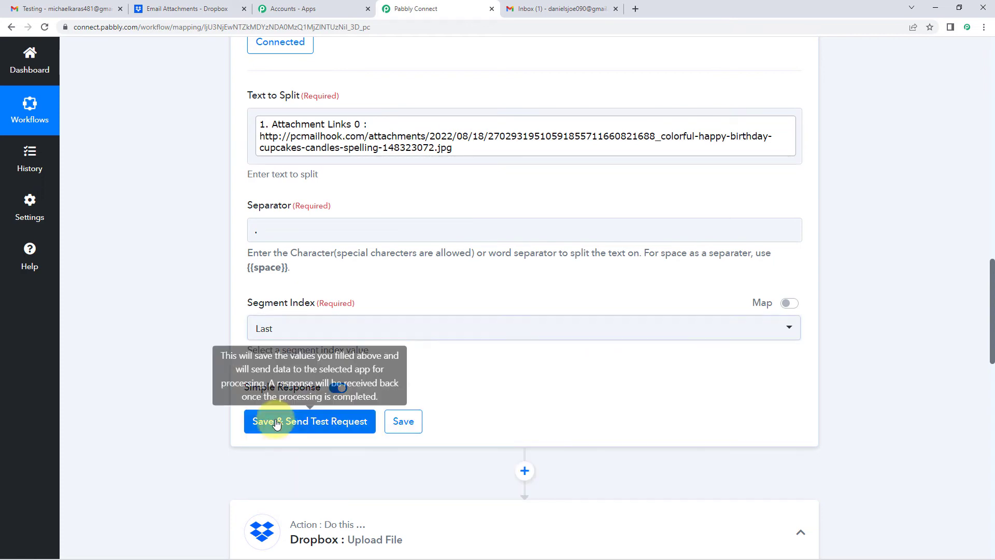
left_click(269, 420)
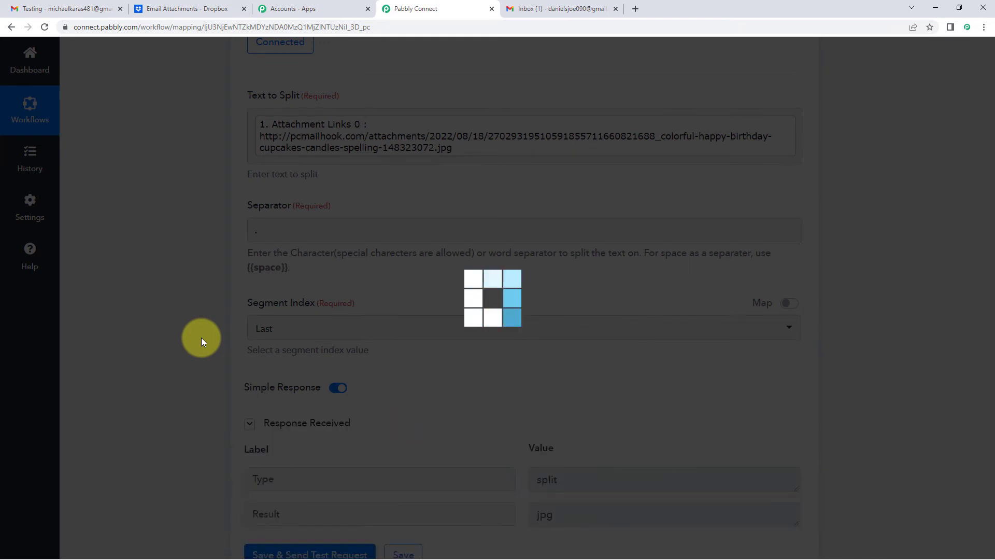
scroll(201, 337, "down", 1)
double_click(575, 474)
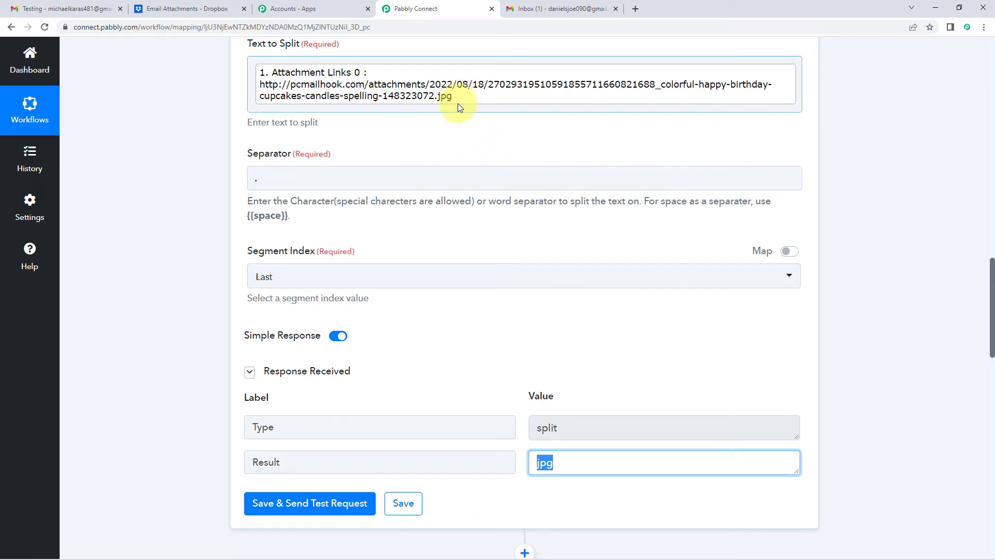
left_click(560, 376)
scroll(599, 372, "down", 14)
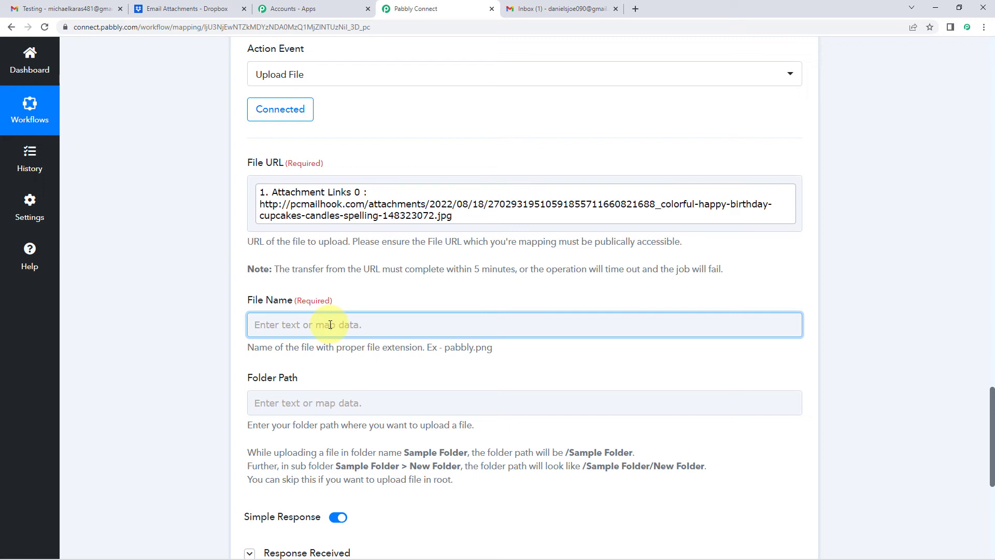
Step: Check the sender's display name in the trigger's captured data
scroll(574, 313, "up", 20)
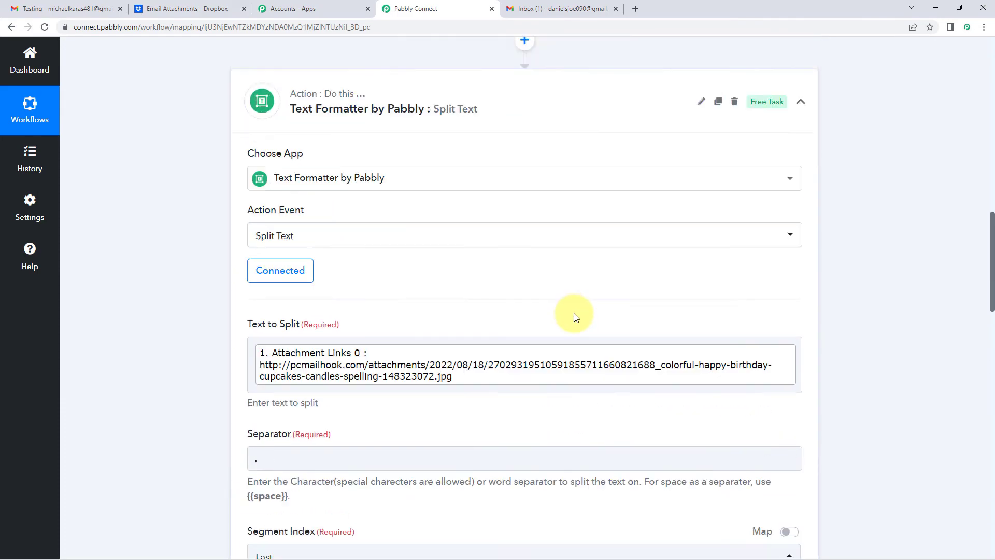
scroll(572, 320, "up", 15)
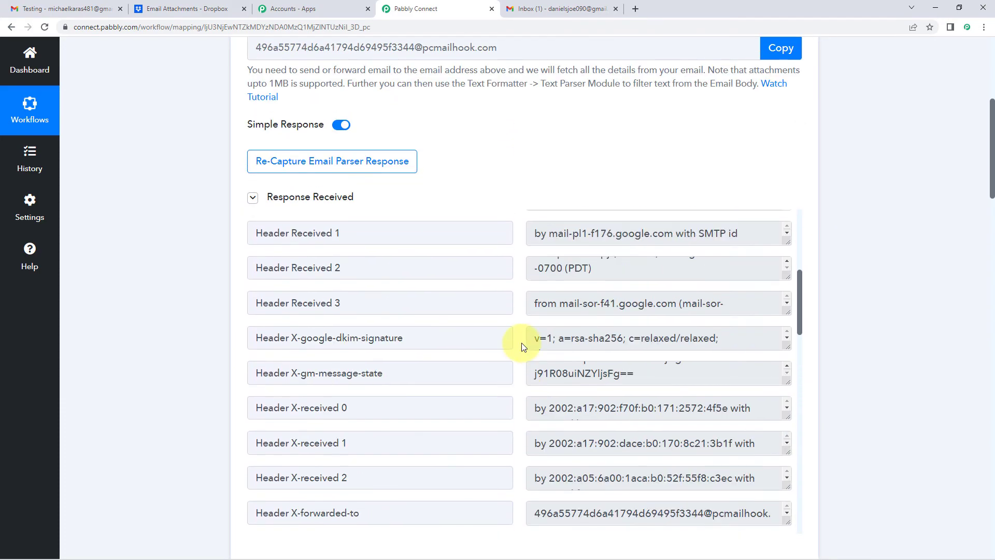
scroll(522, 343, "up", 3)
left_click_drag(599, 358, 539, 360)
left_click(576, 339)
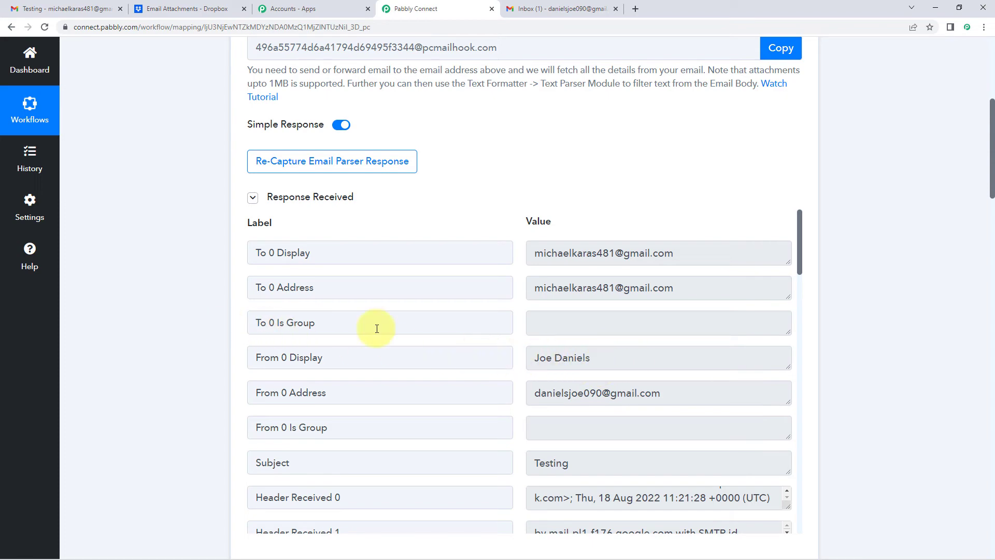
scroll(154, 323, "down", 20)
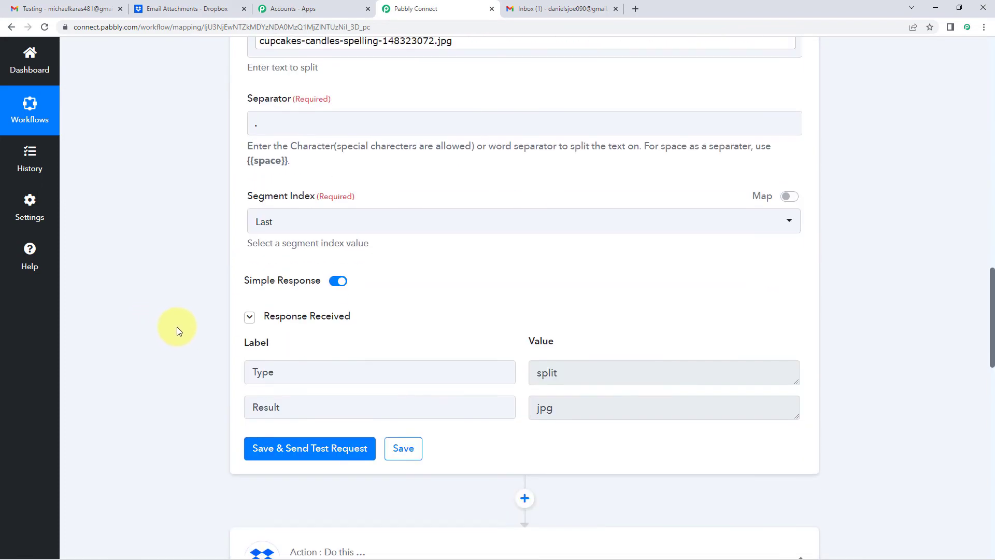
Step: Build the Dropbox File Name from From 0 Display, '.', and the Split Text Result
left_click(279, 219)
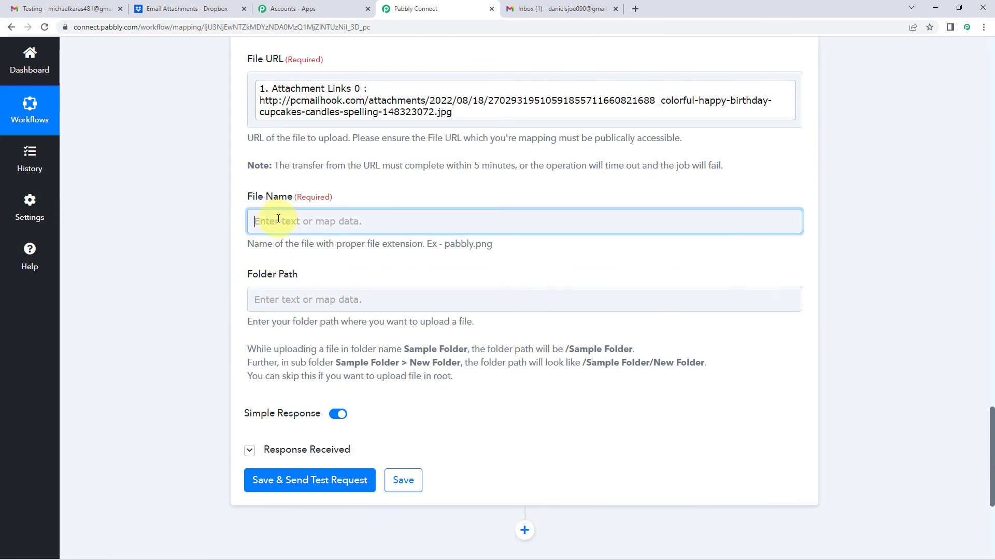
left_click(337, 312)
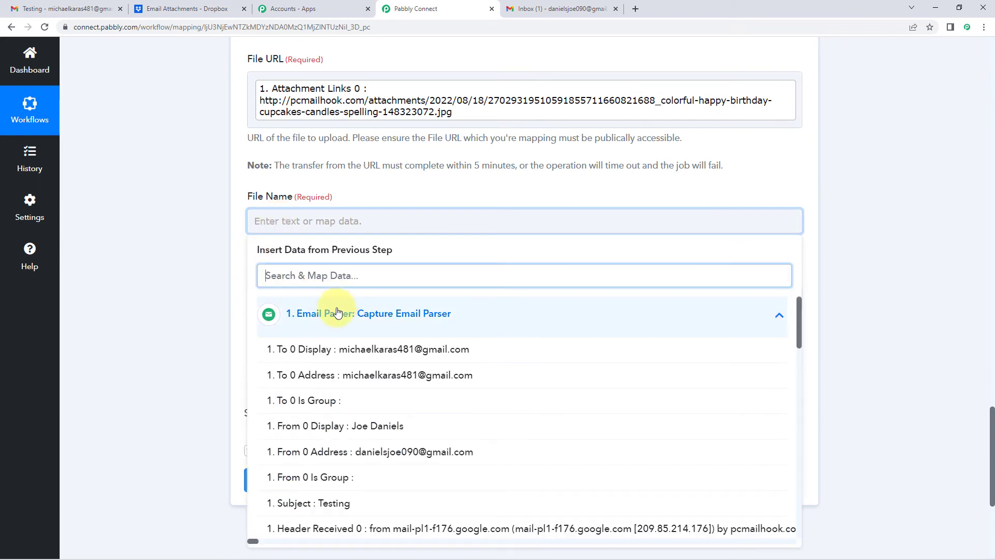
left_click(322, 431)
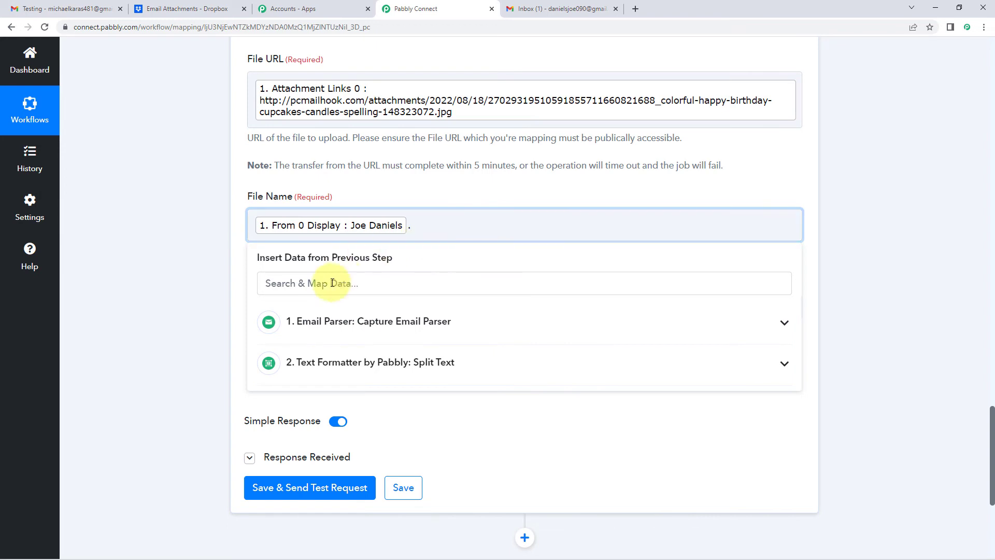
left_click(350, 365)
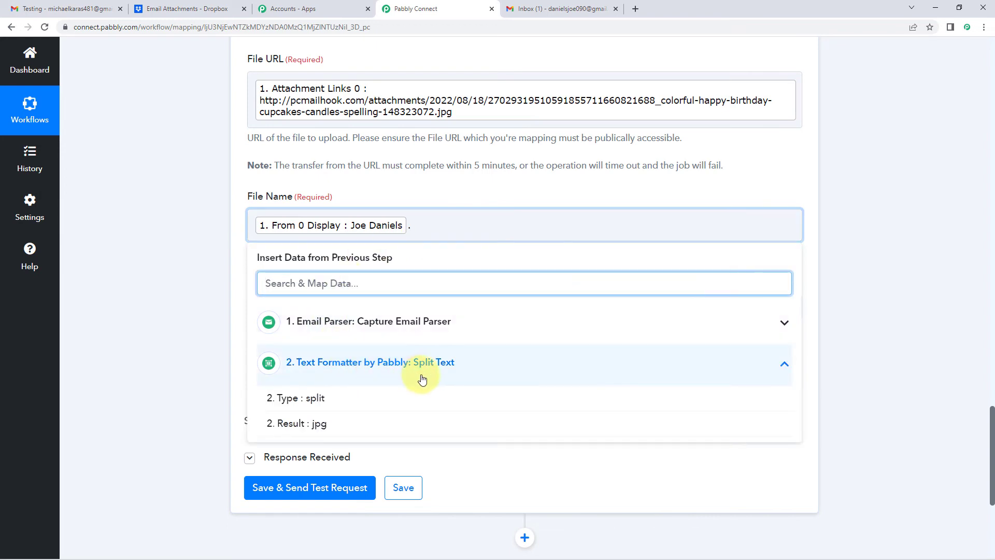
left_click(342, 434)
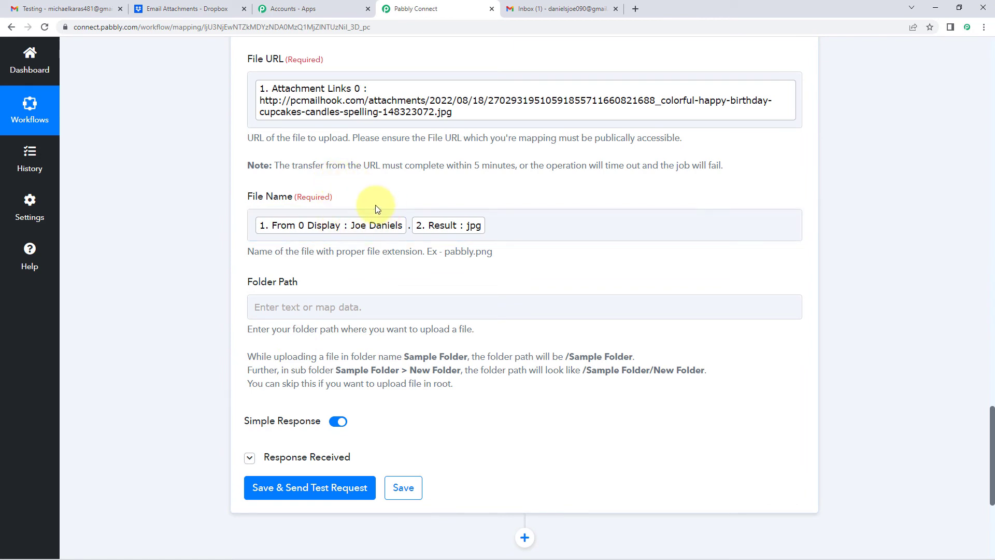
left_click(354, 228)
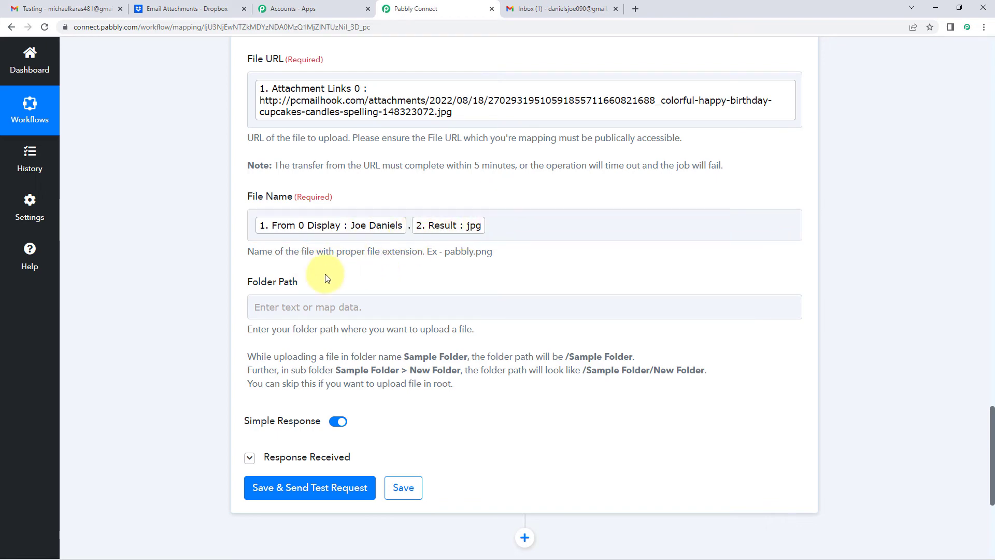
scroll(306, 212, "down", 2)
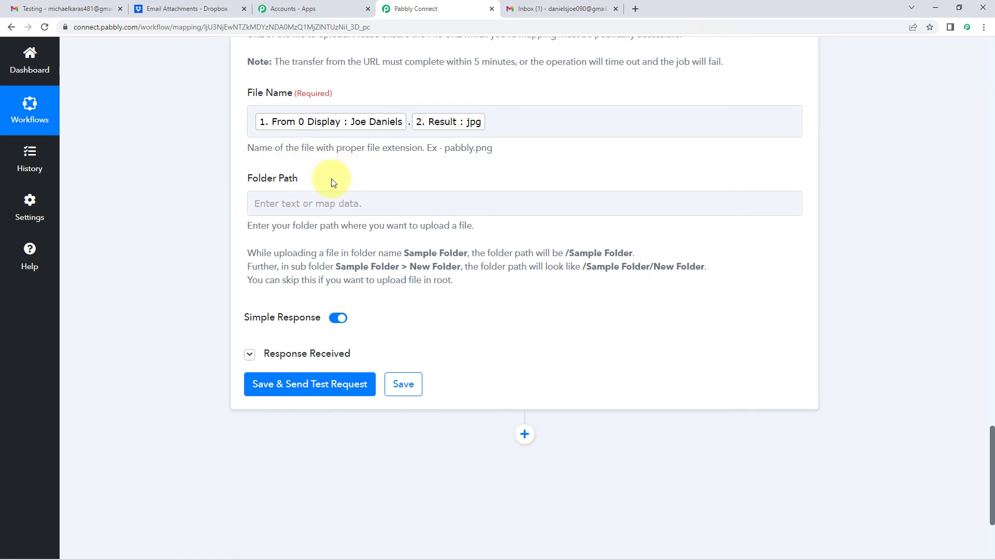
Step: In Dropbox, open the Email Attachments folder from the root folder list
left_click(185, 8)
left_click(187, 85)
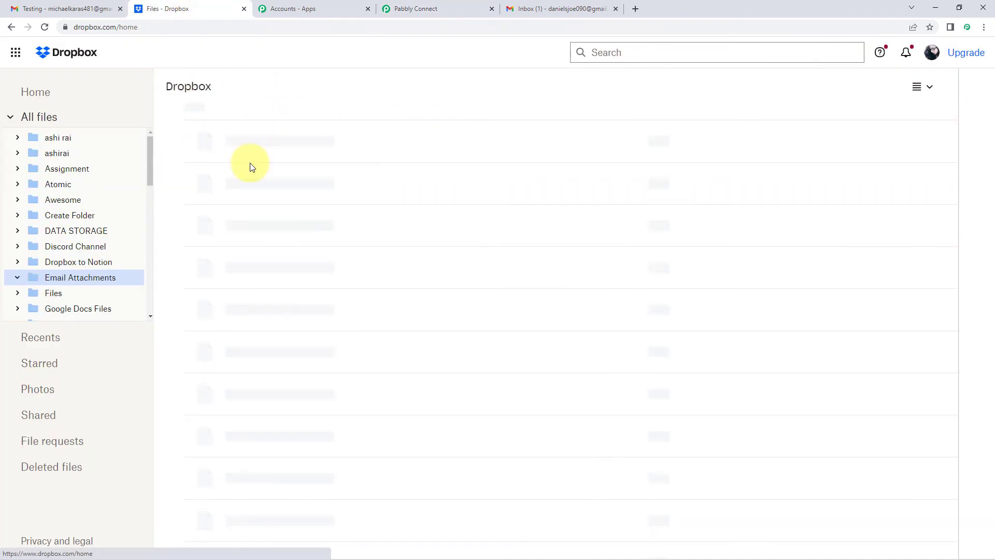
scroll(259, 316, "down", 2)
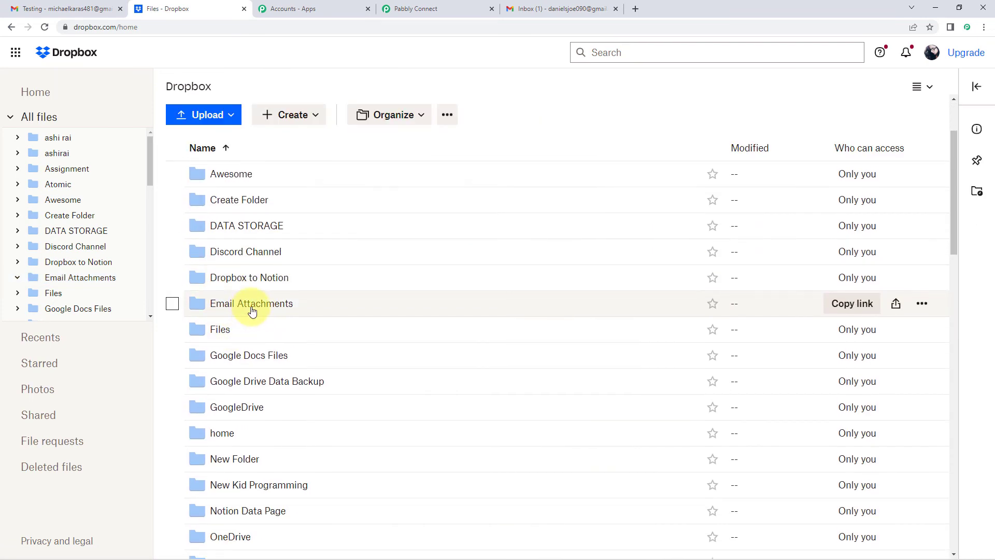
left_click(235, 306)
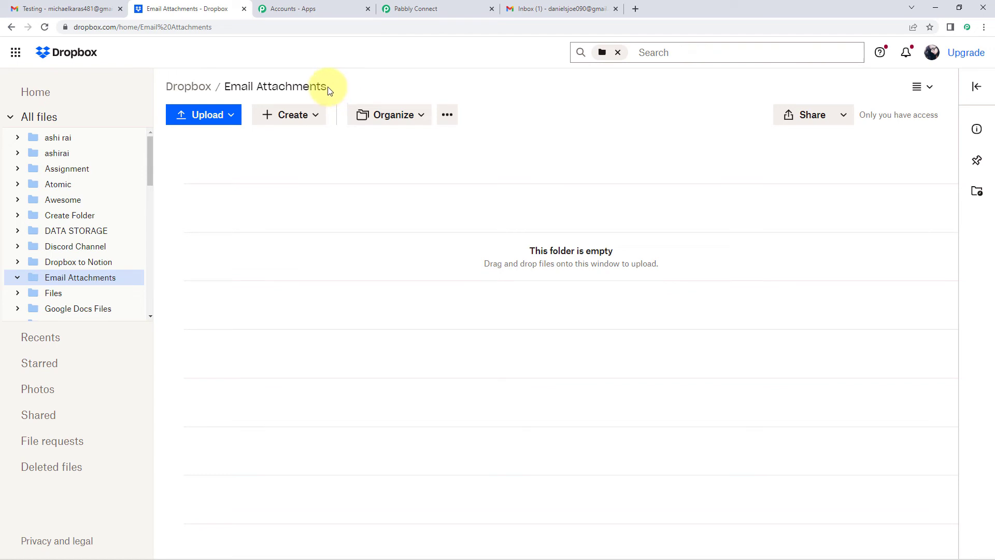
Step: Copy the Email Attachments folder path from the breadcrumb for use in the workflow
left_click_drag(328, 90, 218, 75)
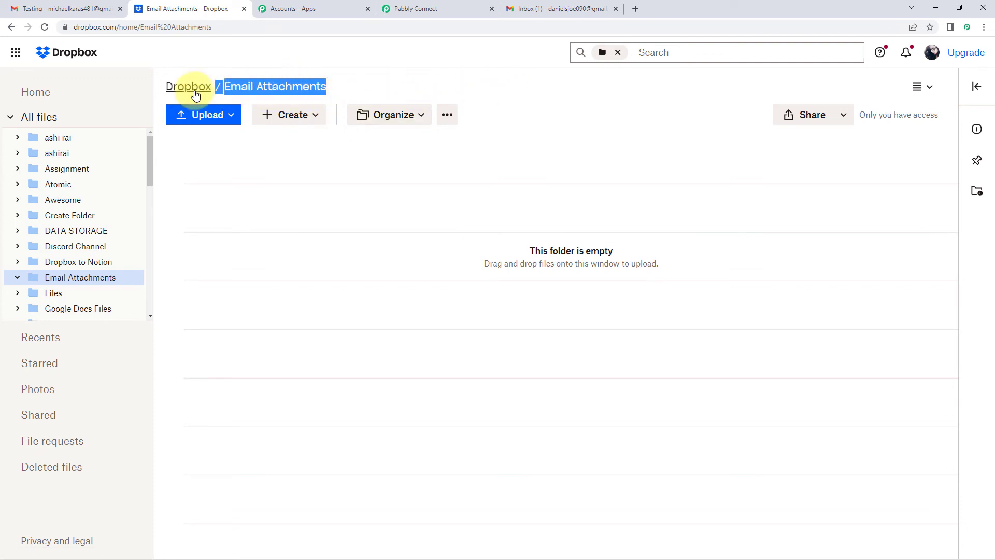
right_click(260, 87)
left_click(272, 96)
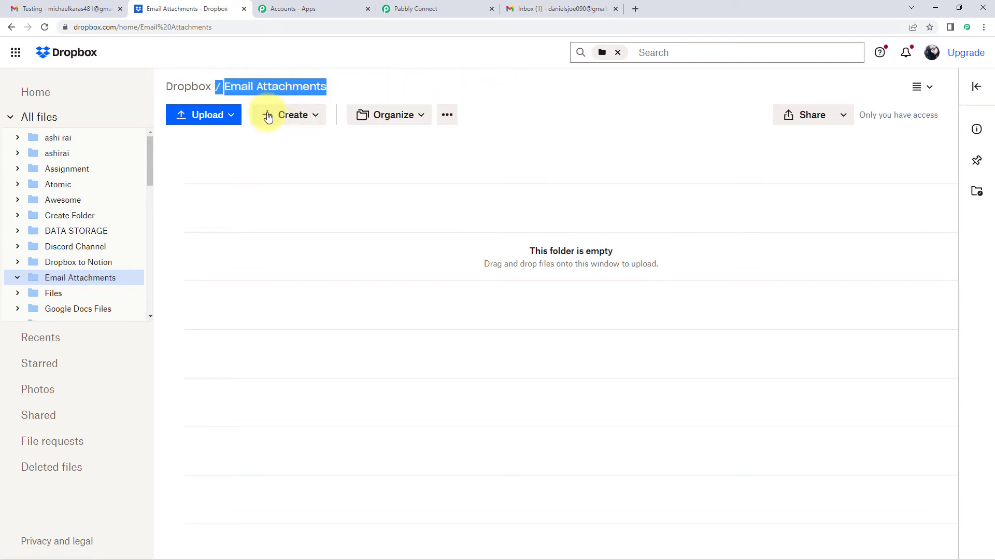
left_click(328, 84)
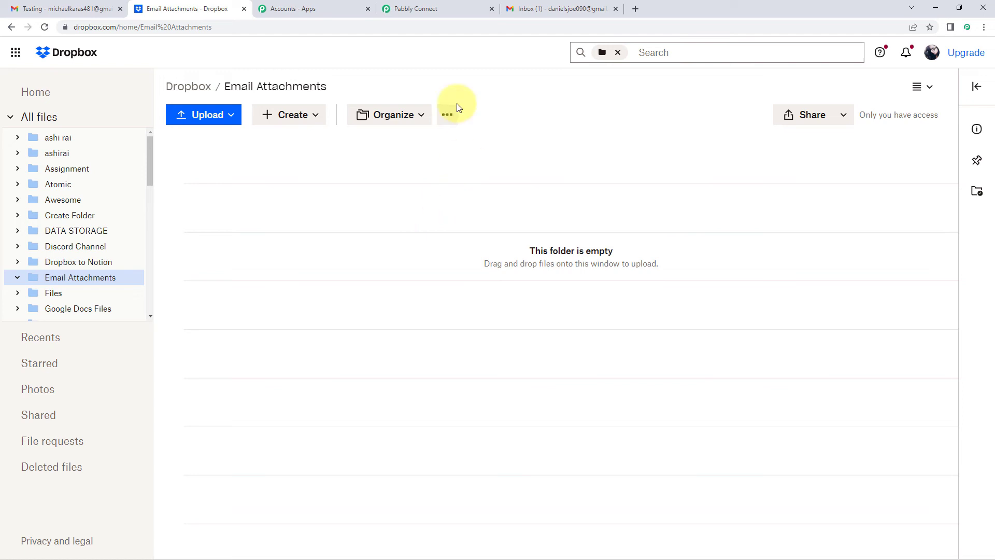
left_click(453, 11)
Step: Paste /Email Attachments into the Dropbox step's Folder Path field
left_click(296, 198)
right_click(297, 197)
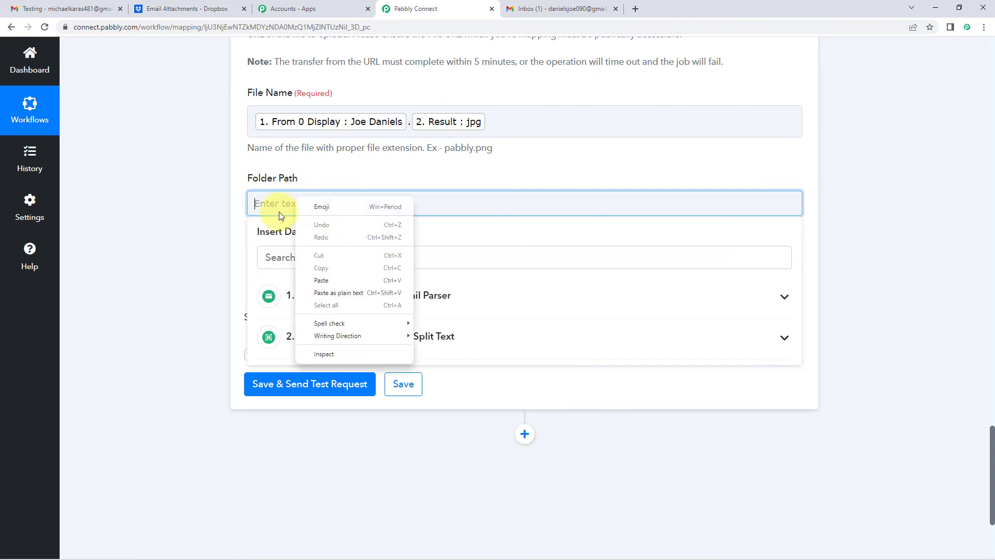
left_click(321, 288)
left_click(247, 194)
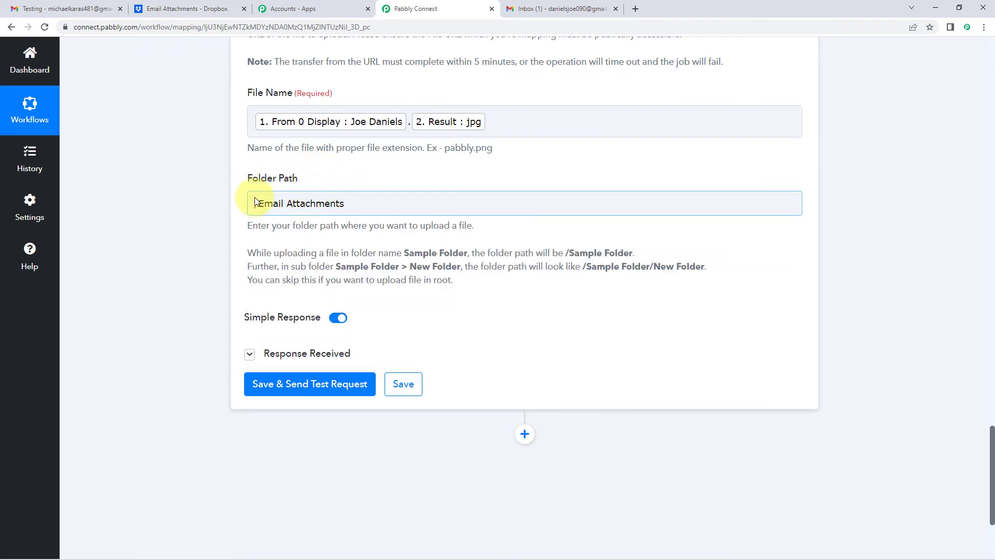
left_click(227, 240)
triple_click(314, 258)
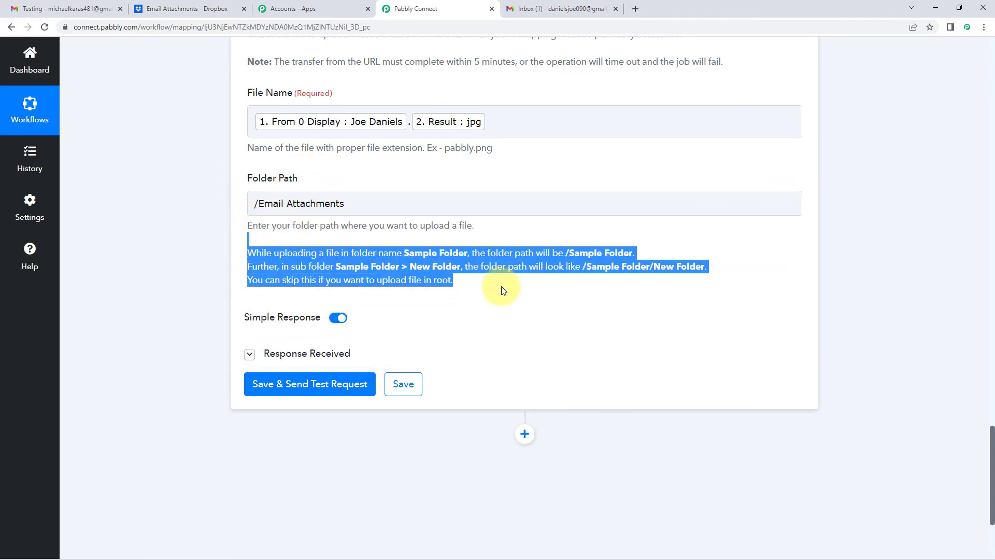
left_click(471, 286)
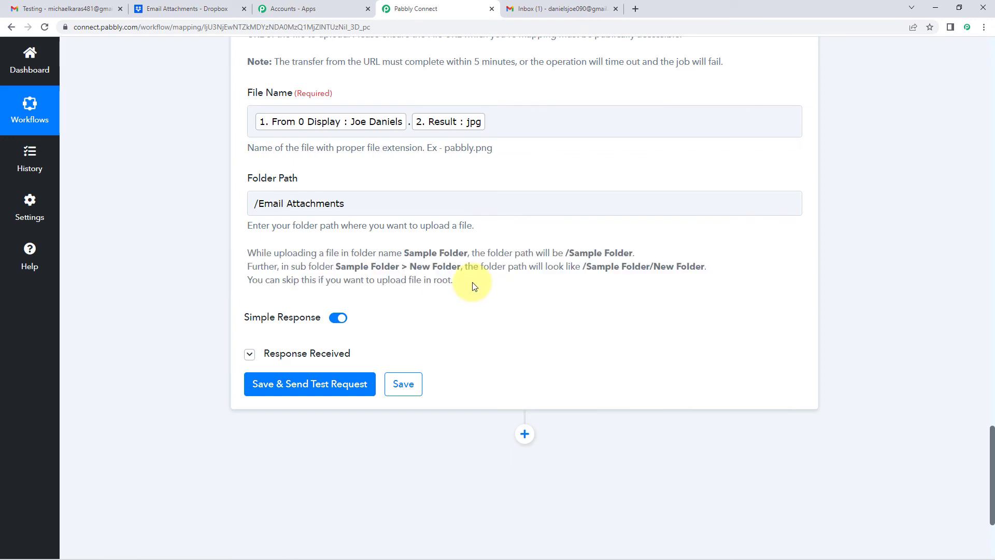
Step: Save the Dropbox upload step, send a test request, and review the response
scroll(474, 288, "up", 1)
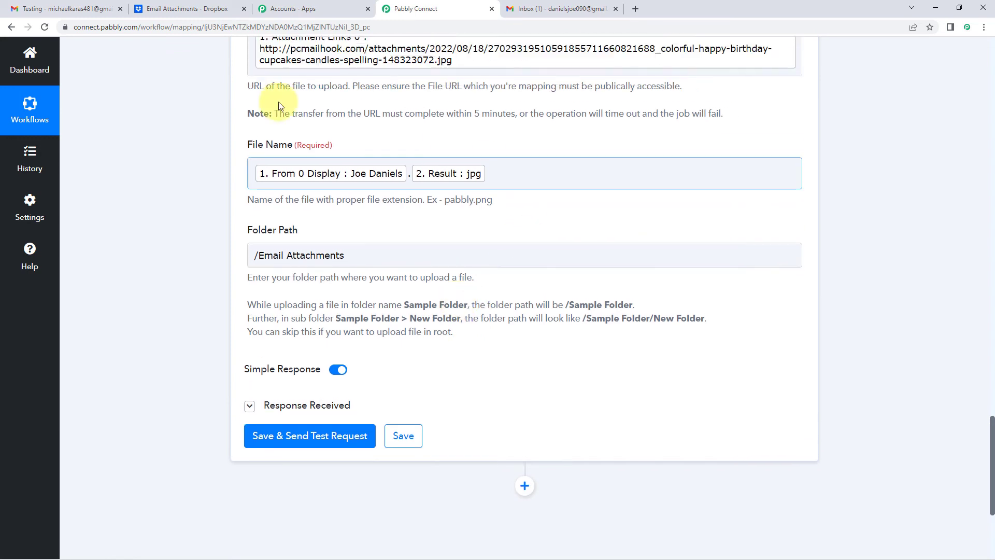
scroll(206, 294, "down", 2)
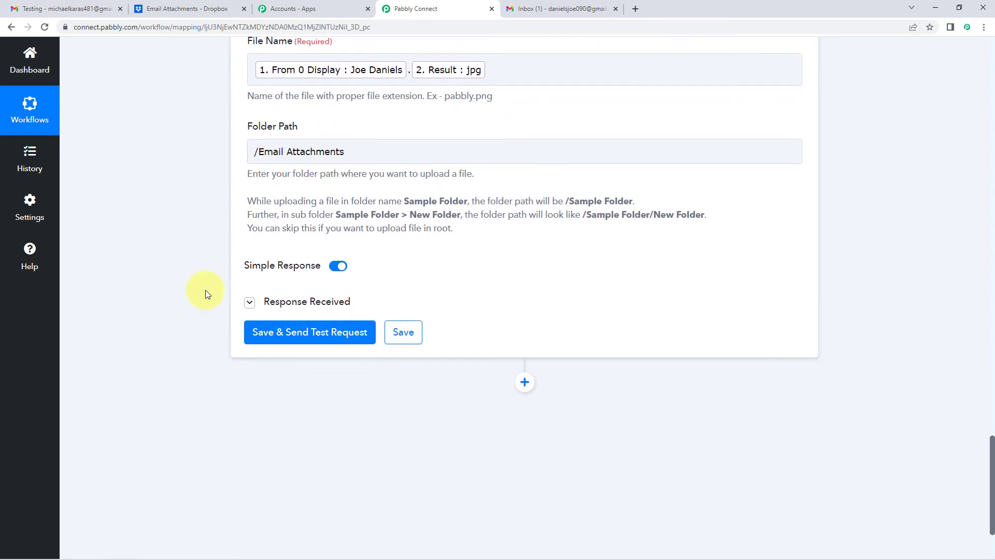
left_click(317, 338)
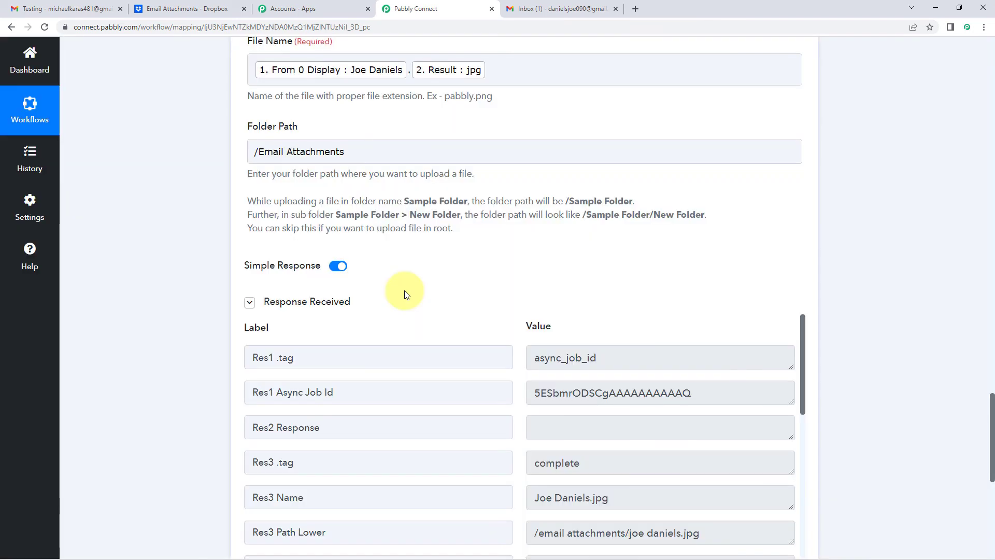
scroll(405, 291, "down", 1)
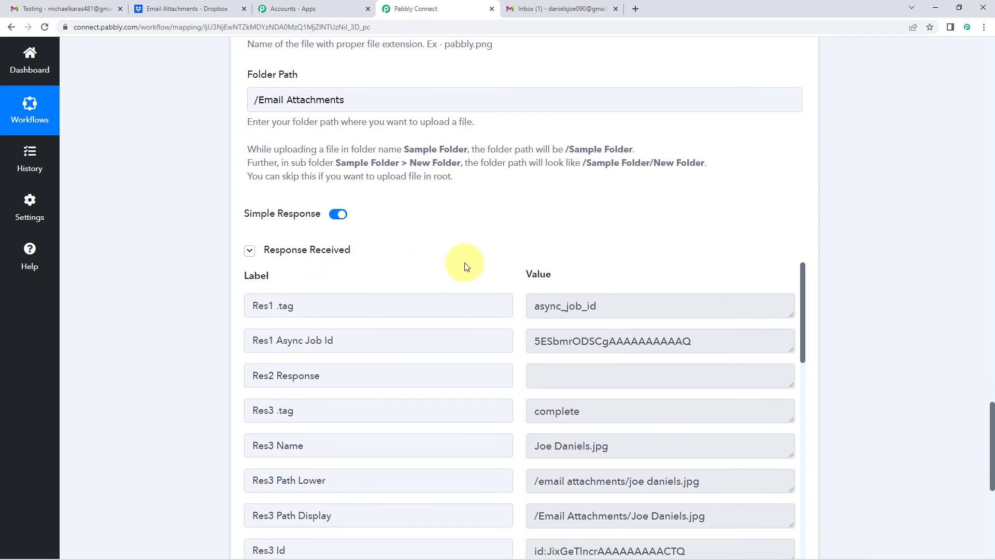
scroll(467, 248, "up", 7)
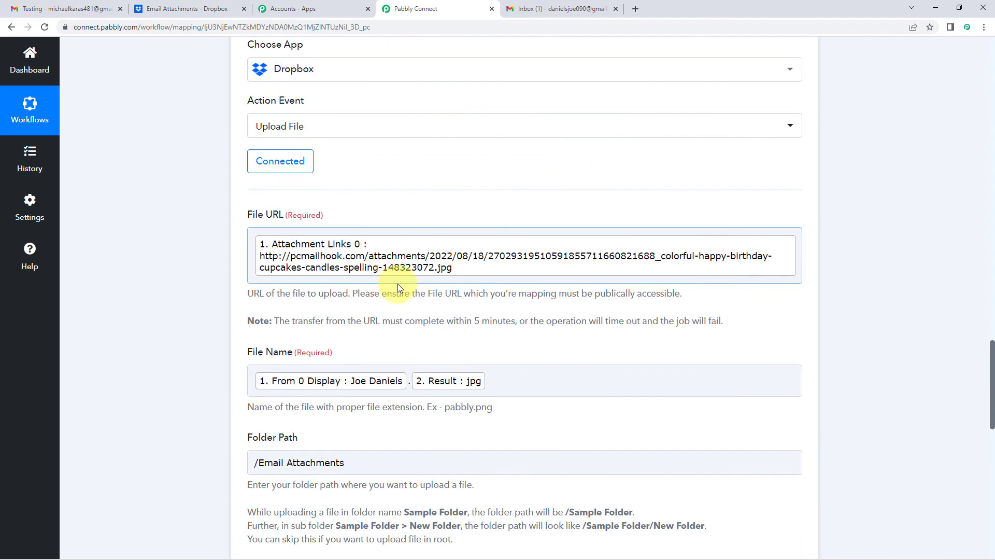
left_click(423, 203)
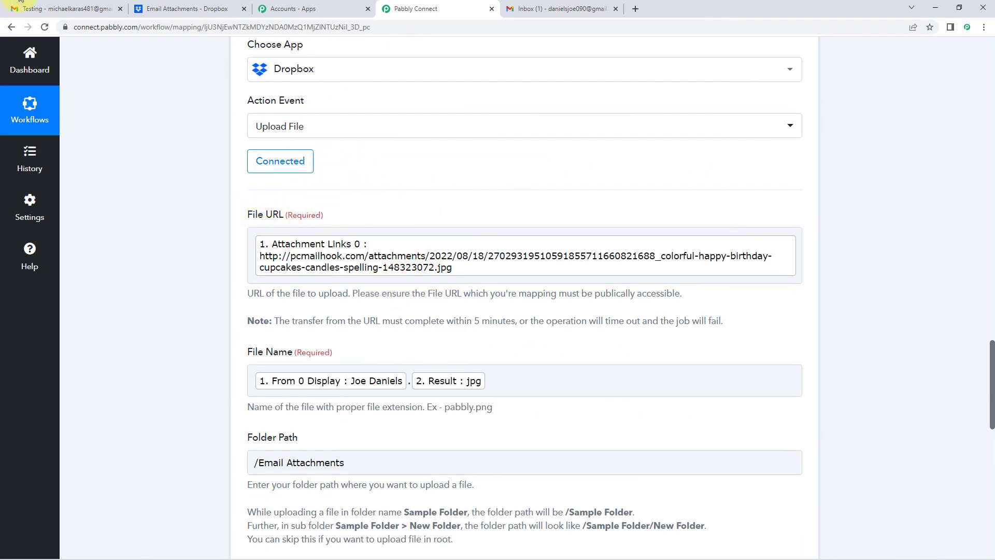
left_click(71, 5)
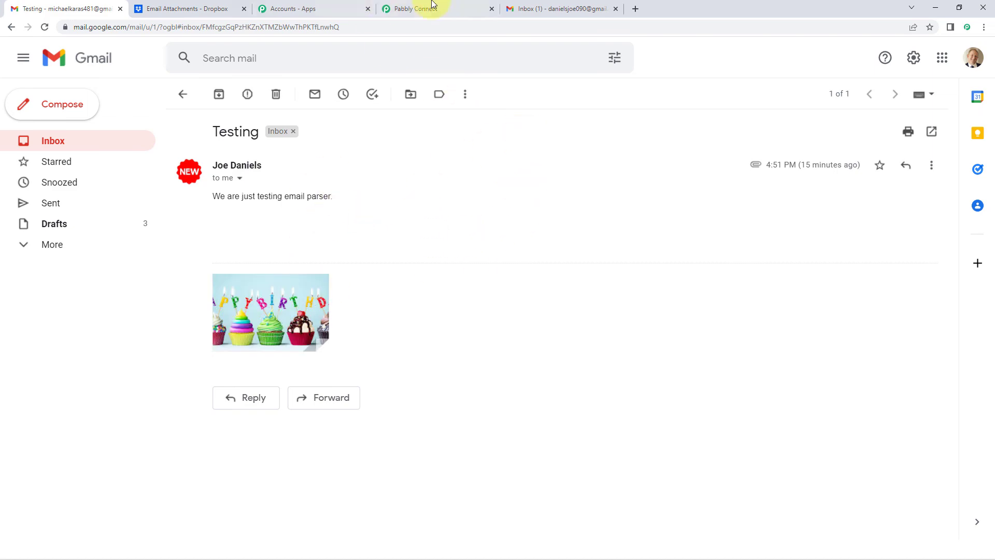
left_click(456, 5)
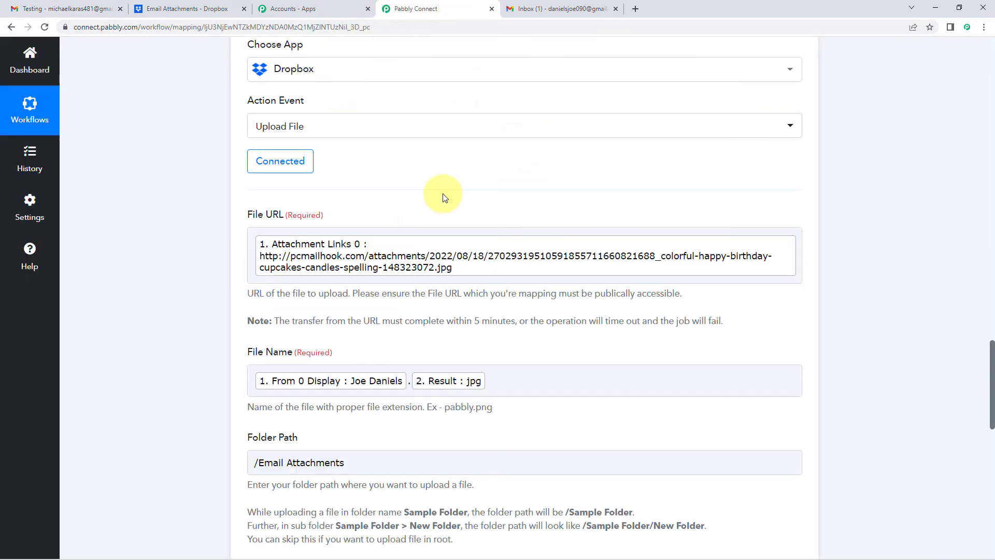
left_click(168, 8)
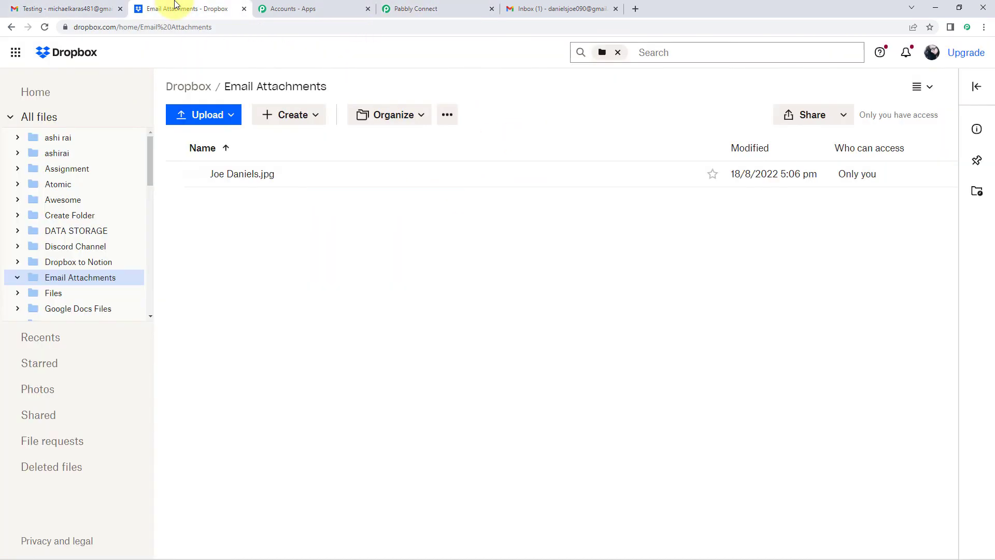
double_click(285, 175)
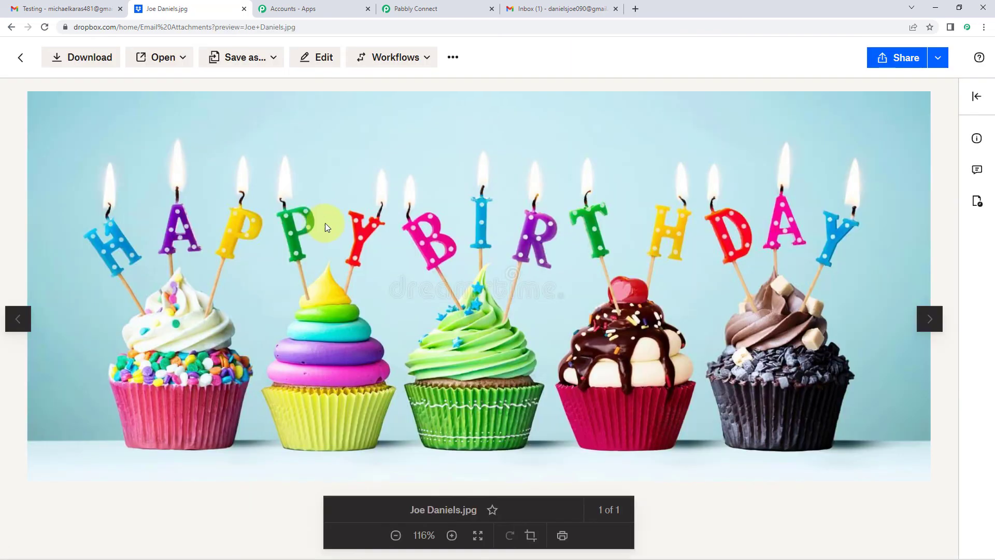
left_click(21, 57)
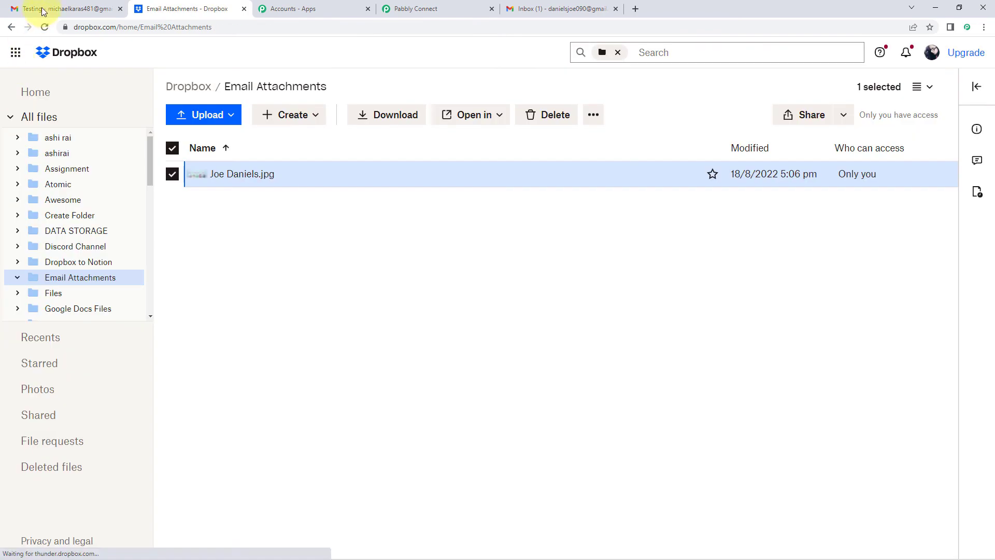
left_click(33, 9)
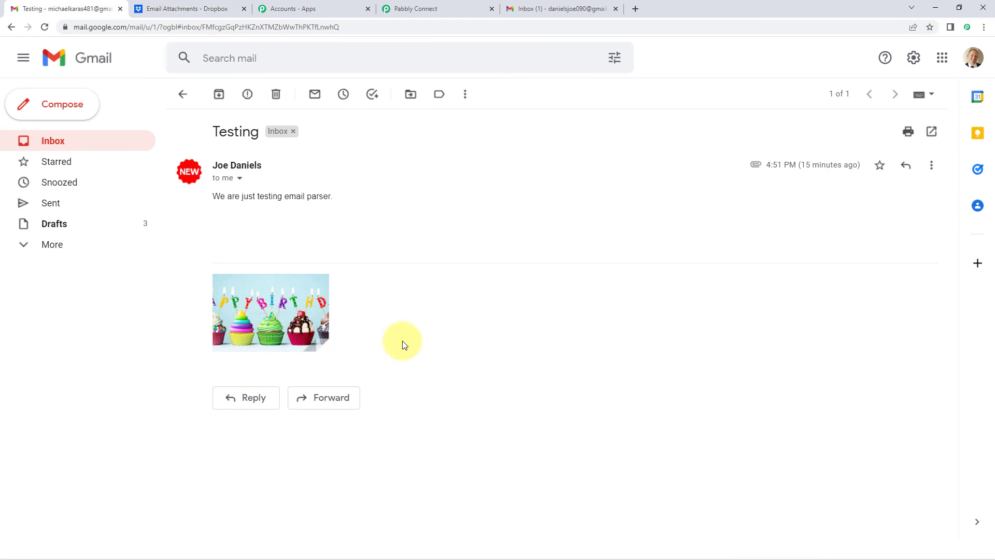
left_click(208, 9)
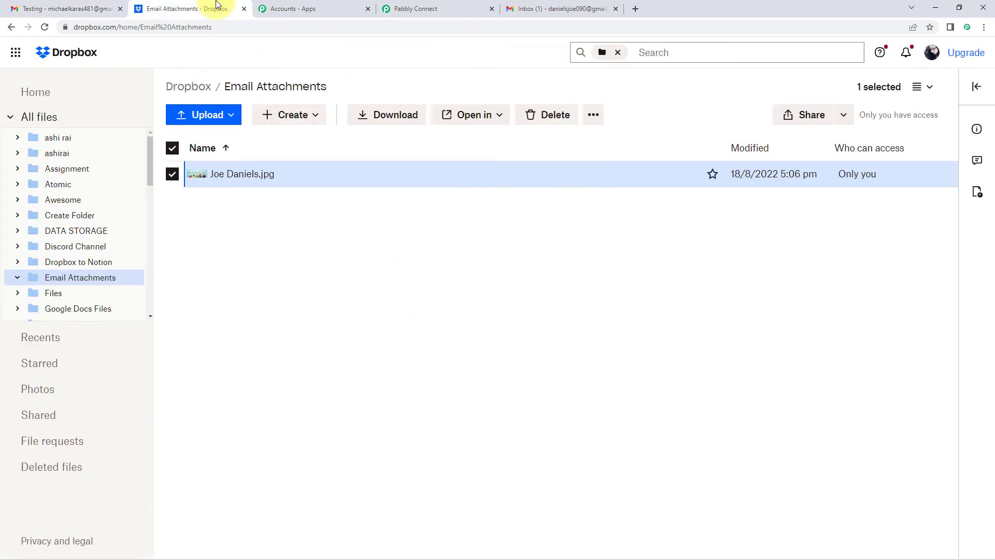
left_click(430, 293)
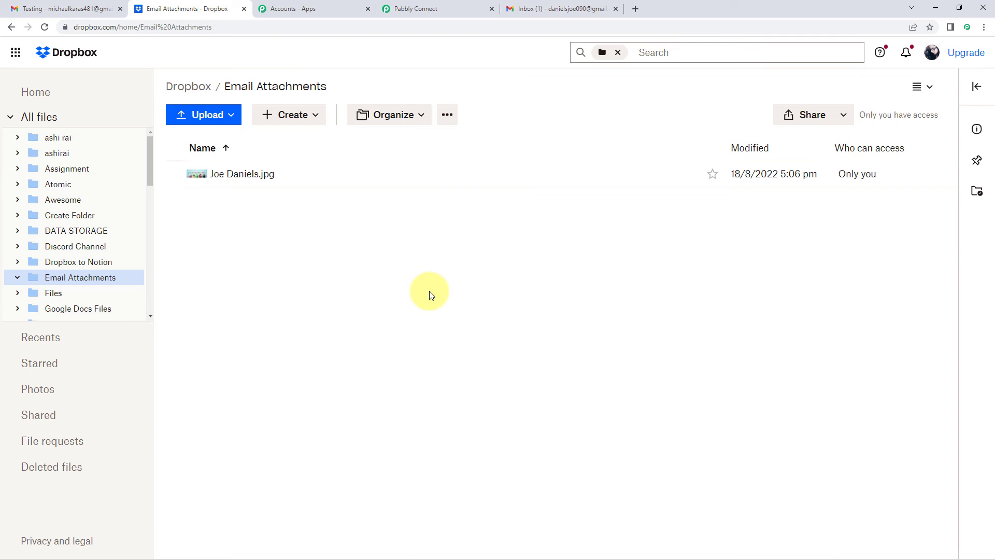
left_click(449, 8)
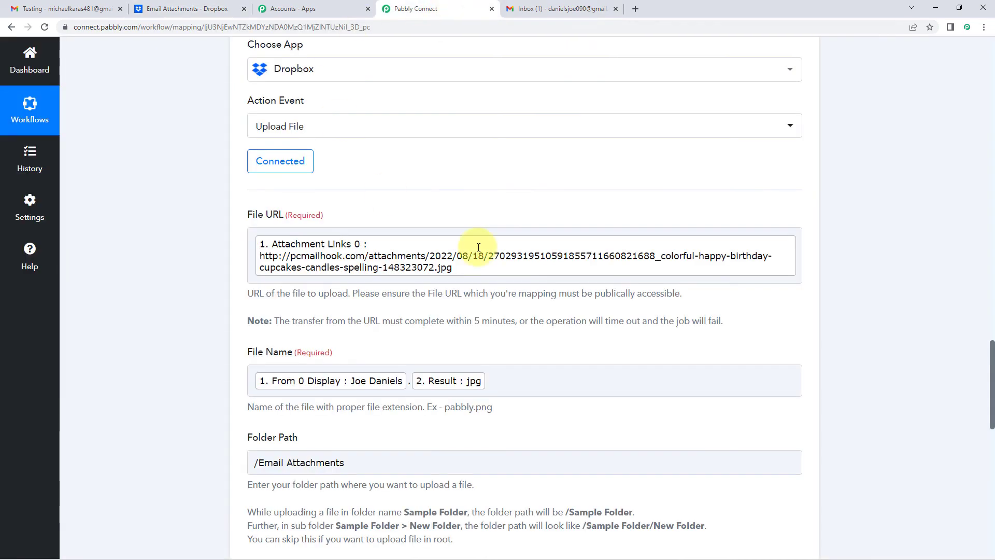
Step: Collapse the Email Parser trigger to show the Email Parser, Split Text and Dropbox steps
scroll(850, 181, "up", 10)
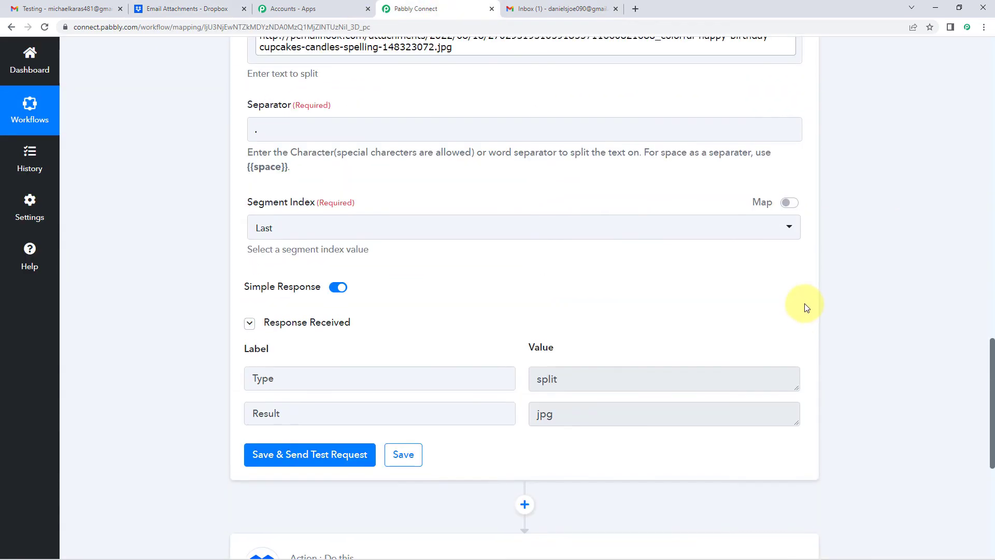
scroll(806, 307, "up", 14)
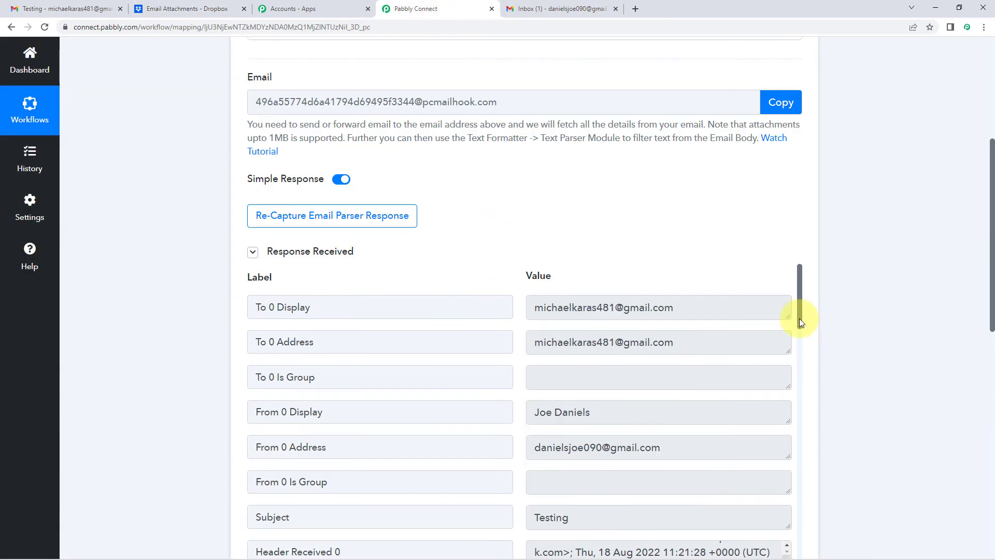
scroll(799, 318, "up", 5)
left_click(800, 222)
scroll(202, 240, "down", 1)
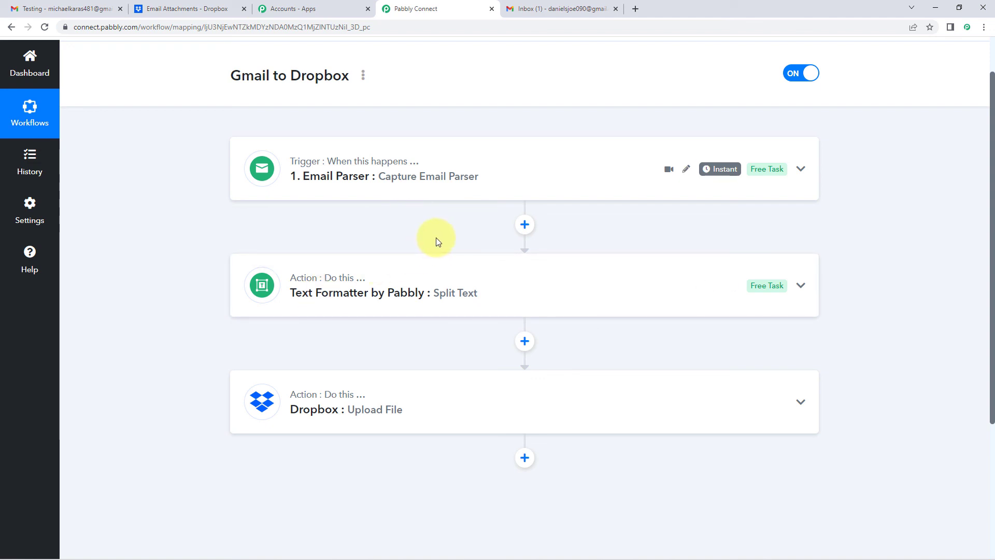
scroll(462, 229, "up", 1)
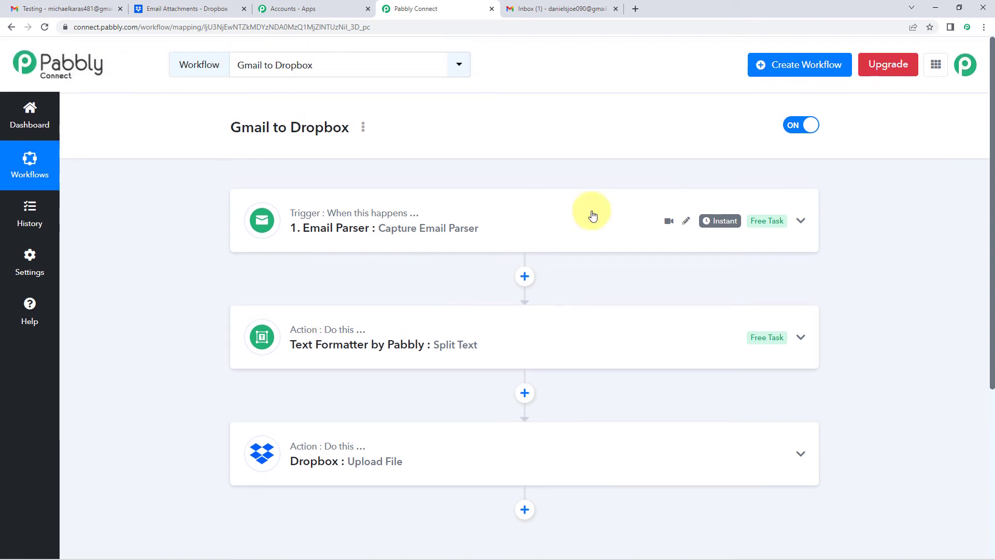